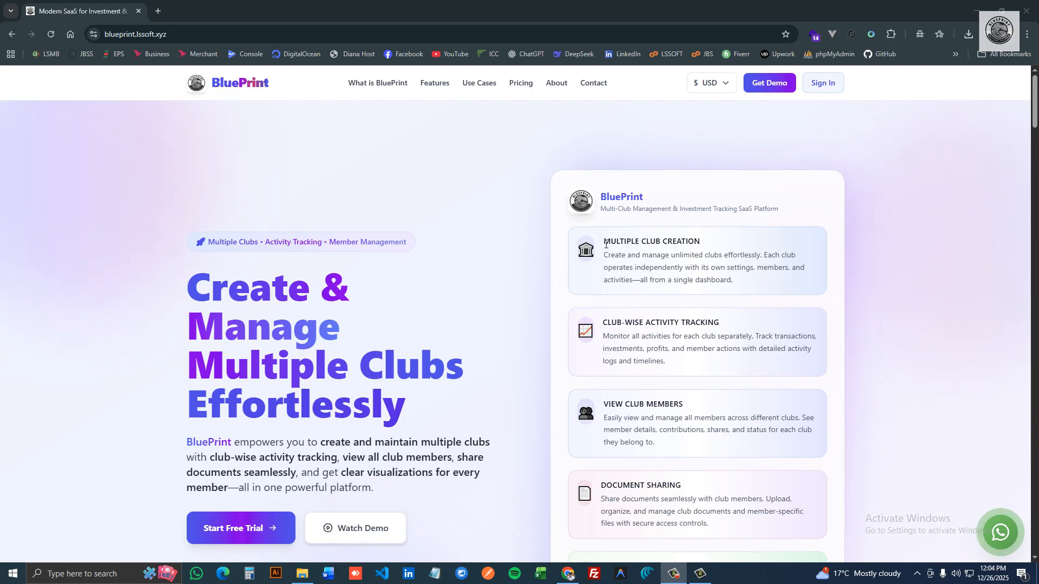
- Examine the BluePrint home page's feature cards, from multiple club creation to clear member visualization
{"action": "left_click_drag", "start_coordinate": [603, 243], "coordinate": [724, 252]}
{"action": "left_click", "coordinate": [903, 273]}
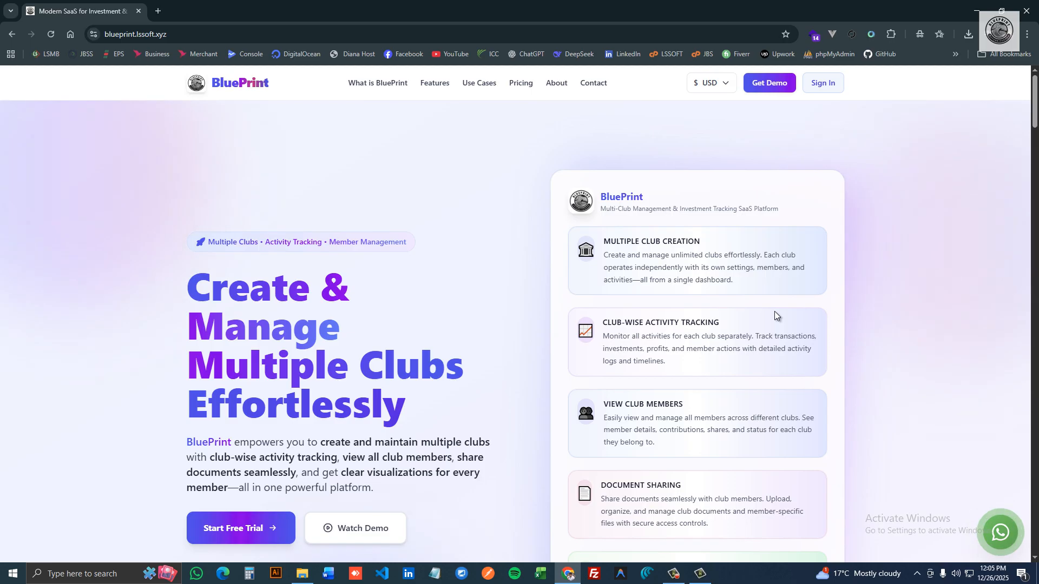
{"action": "scroll", "coordinate": [825, 339], "scroll_direction": "down", "scroll_amount": 2}
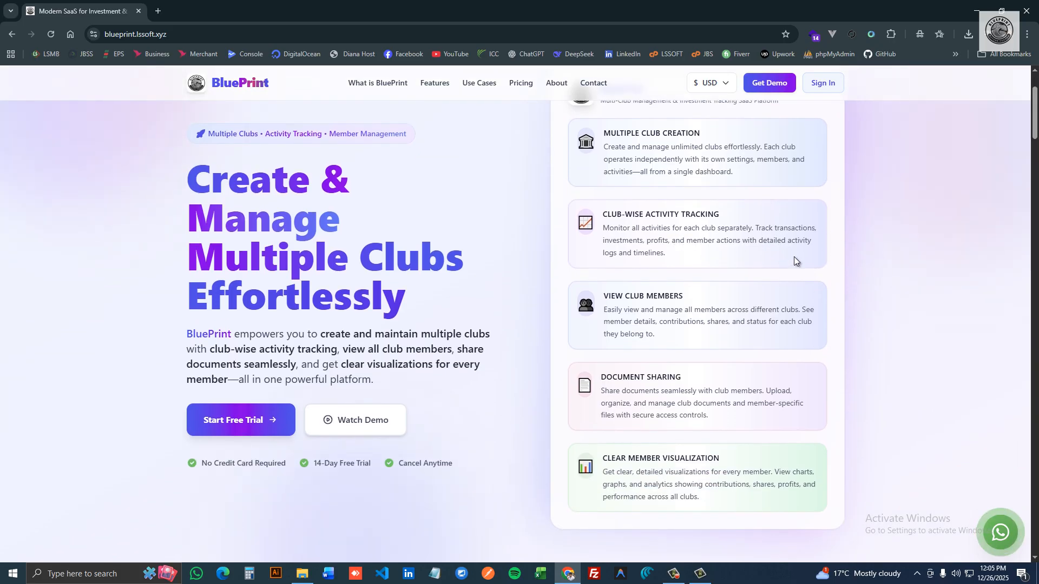
{"action": "scroll", "coordinate": [776, 269], "scroll_direction": "down", "scroll_amount": 1}
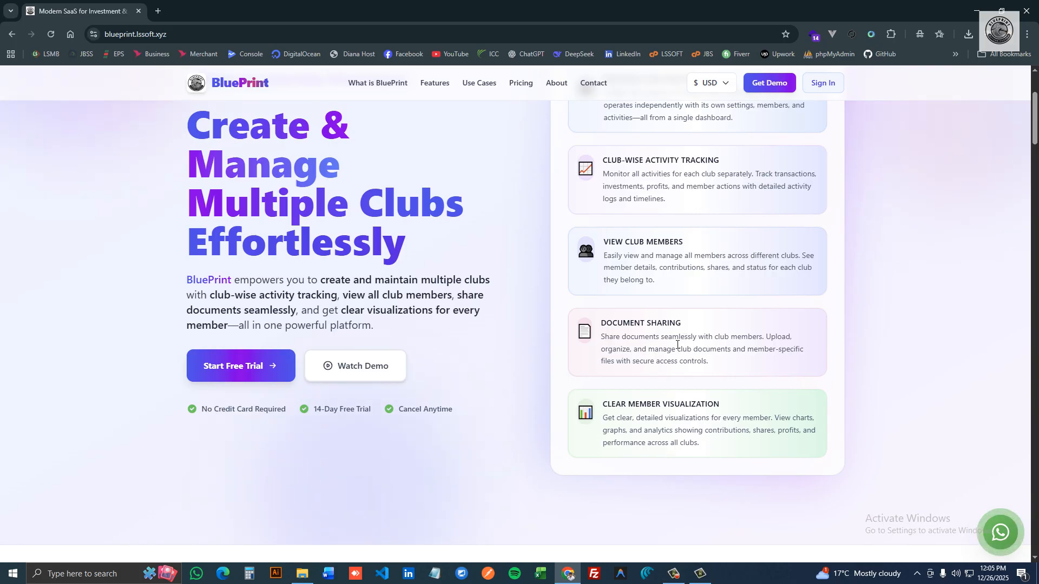
{"action": "scroll", "coordinate": [708, 276], "scroll_direction": "down", "scroll_amount": 1}
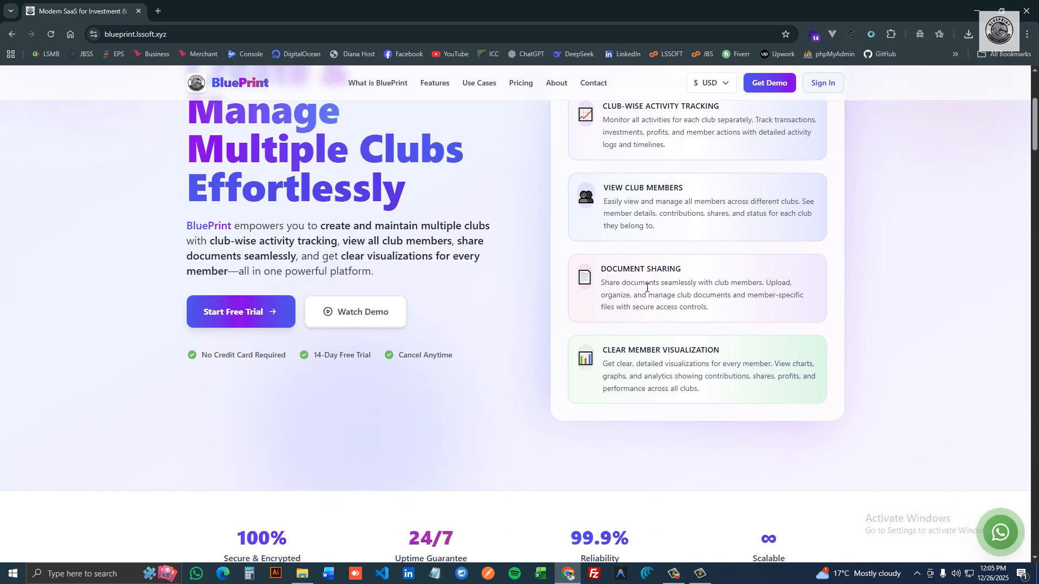
{"action": "left_click", "coordinate": [690, 272]}
{"action": "scroll", "coordinate": [748, 343], "scroll_direction": "up", "scroll_amount": 4}
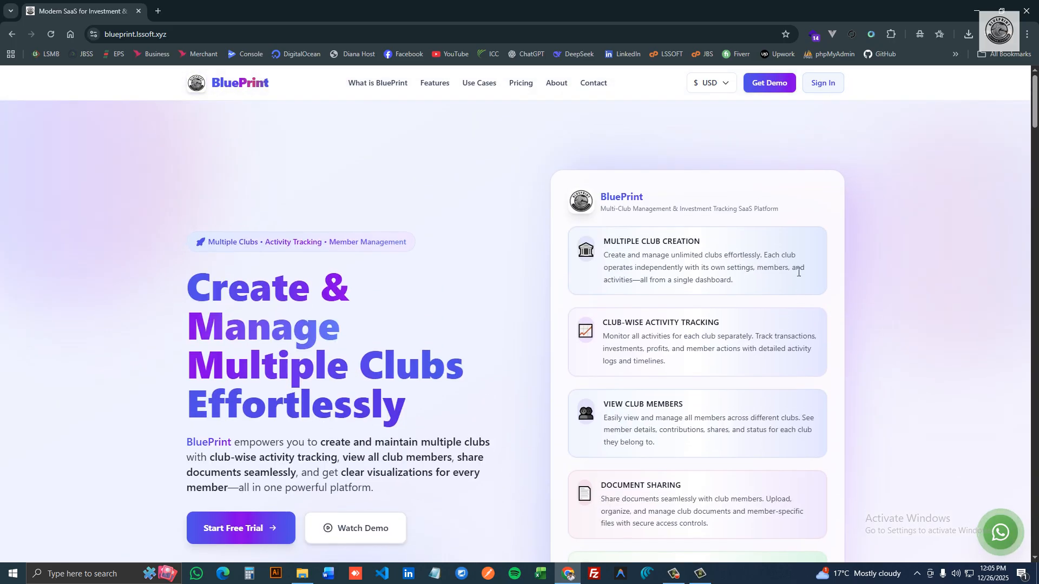
{"action": "scroll", "coordinate": [686, 262], "scroll_direction": "down", "scroll_amount": 10}
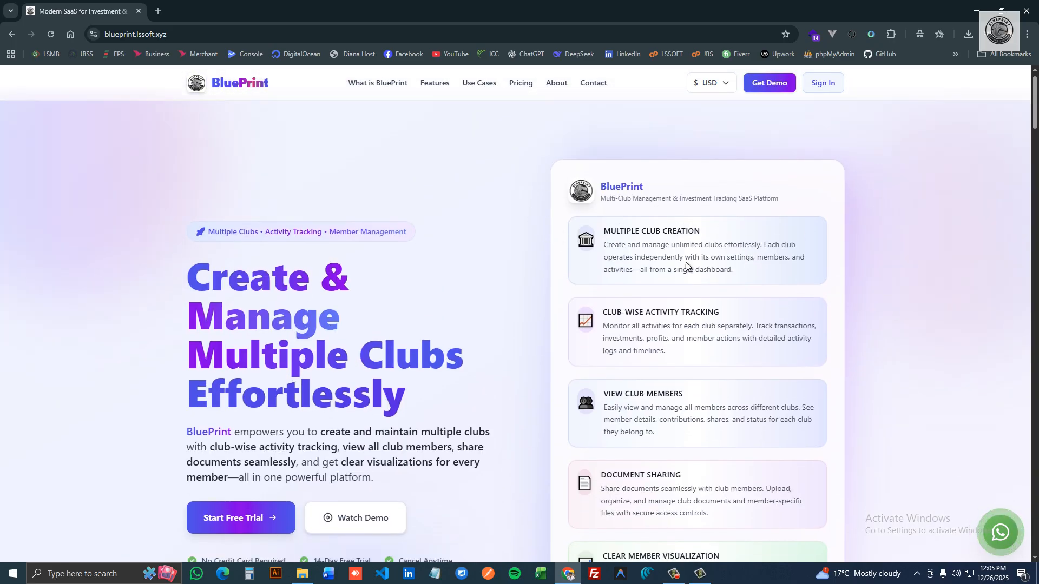
{"action": "left_click_drag", "start_coordinate": [1036, 200], "coordinate": [1036, 103]}
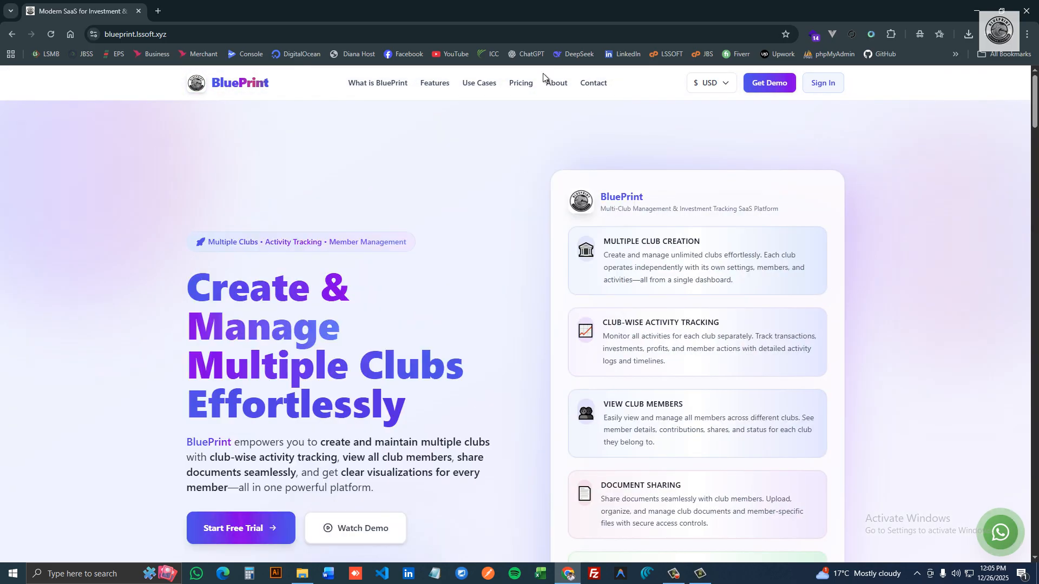
- View the monthly pricing plans and the available currency options without changing the currency
{"action": "left_click", "coordinate": [521, 83]}
{"action": "scroll", "coordinate": [559, 254], "scroll_direction": "down", "scroll_amount": 5}
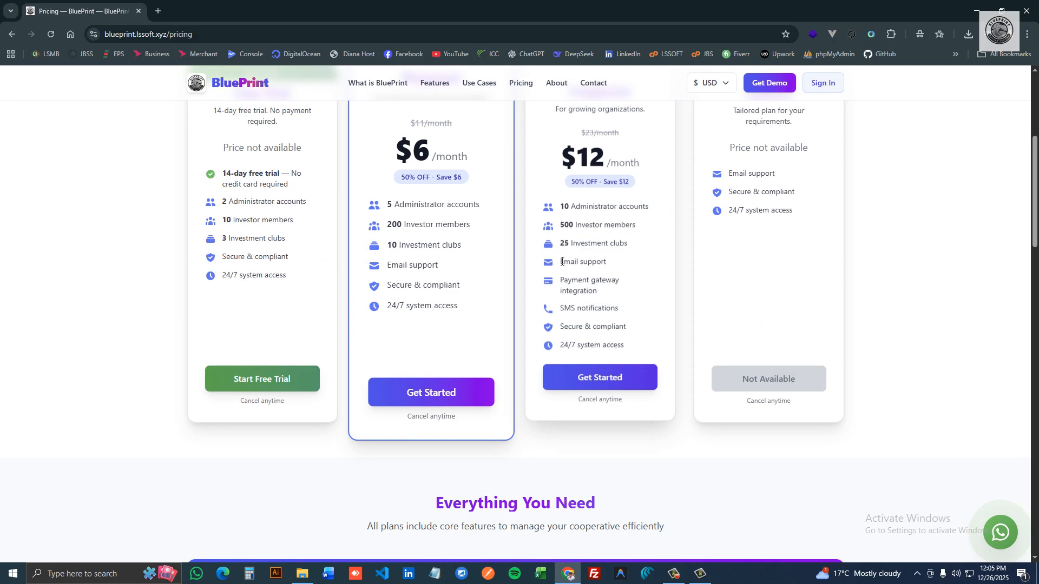
{"action": "scroll", "coordinate": [566, 177], "scroll_direction": "up", "scroll_amount": 3}
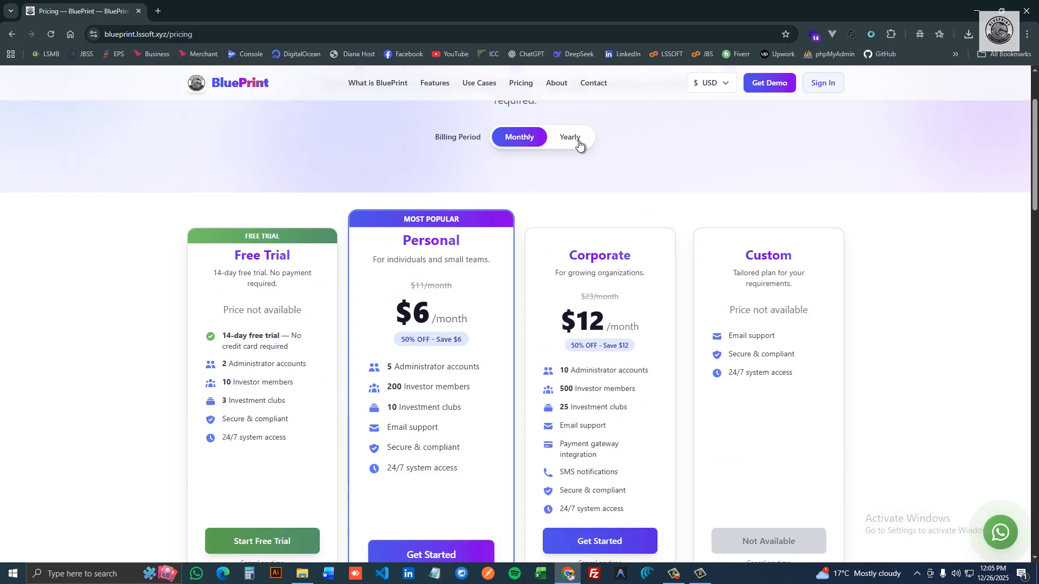
{"action": "left_click", "coordinate": [709, 87]}
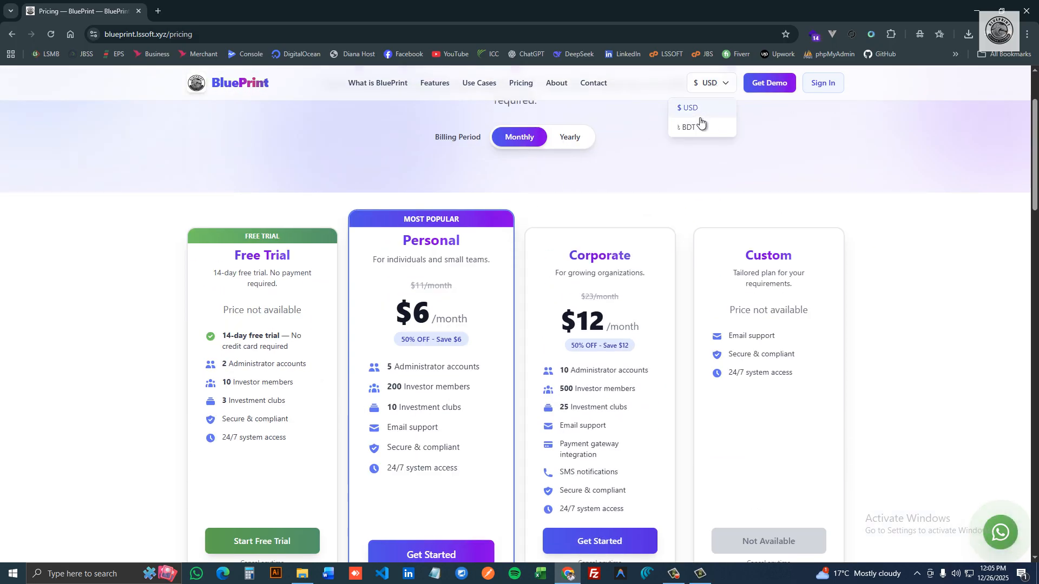
{"action": "left_click", "coordinate": [645, 133]}
{"action": "scroll", "coordinate": [833, 133], "scroll_direction": "up", "scroll_amount": 1}
- Sign in with the prefilled account credentials and open the company settings
{"action": "left_click", "coordinate": [823, 83]}
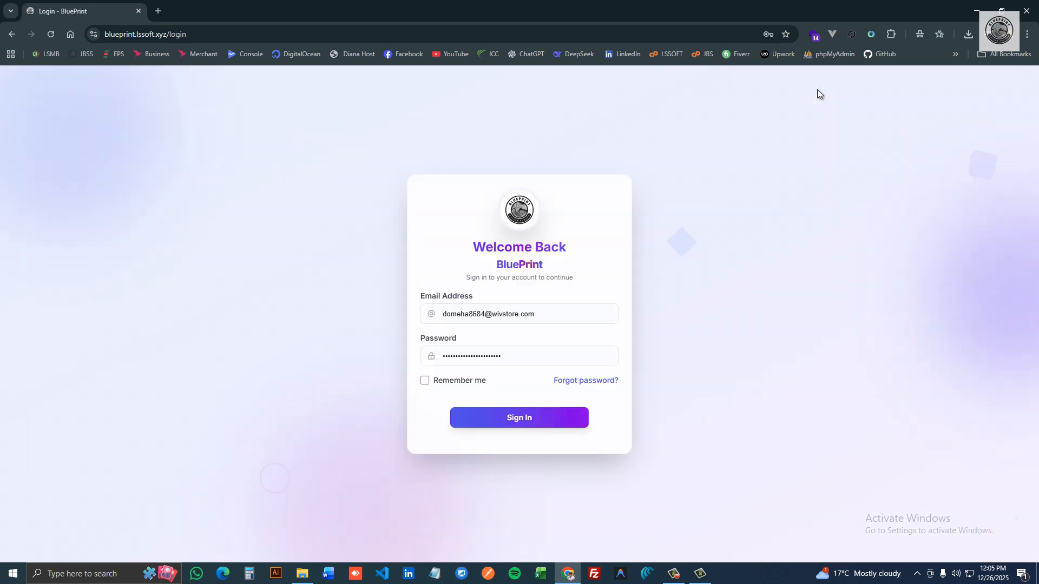
{"action": "left_click", "coordinate": [540, 421]}
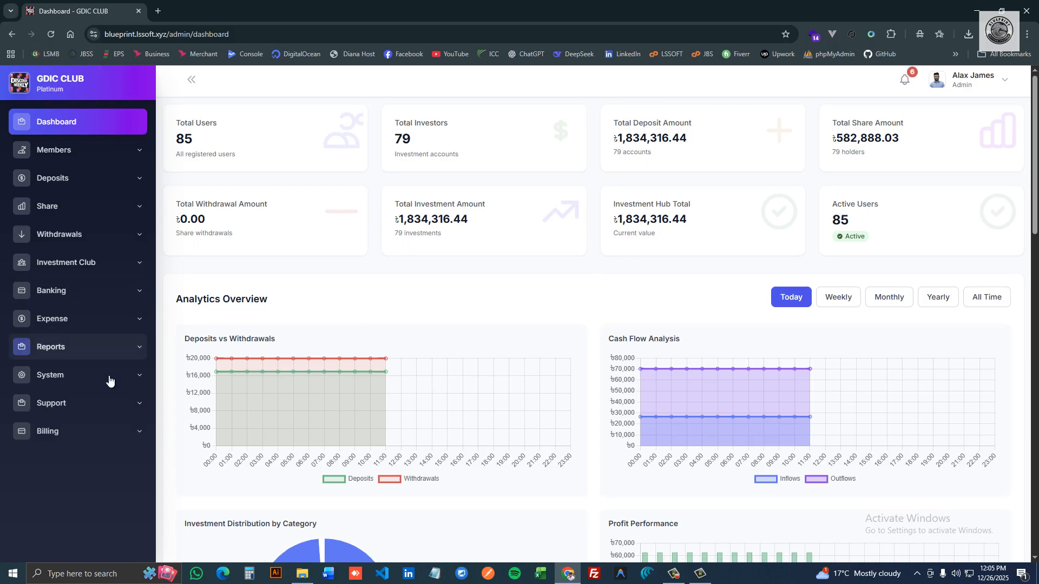
{"action": "scroll", "coordinate": [101, 403], "scroll_direction": "down", "scroll_amount": 1}
{"action": "left_click", "coordinate": [102, 403]}
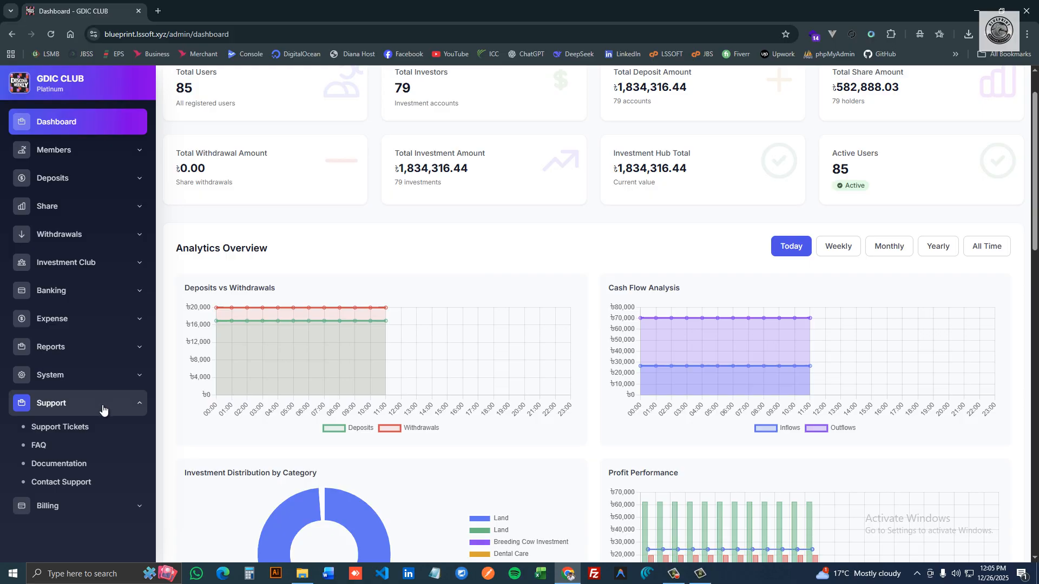
{"action": "left_click", "coordinate": [109, 376]}
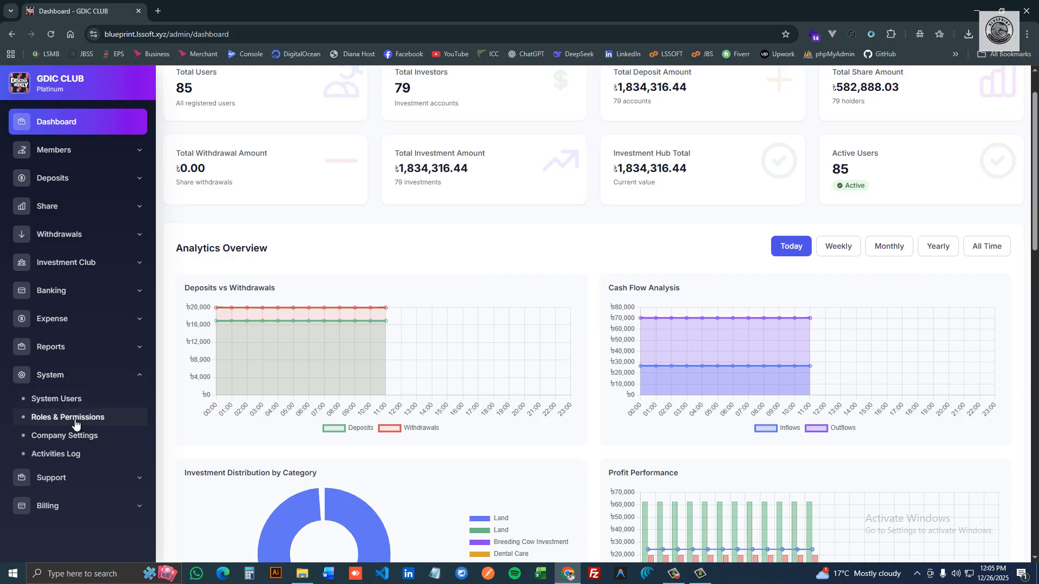
{"action": "left_click", "coordinate": [80, 436]}
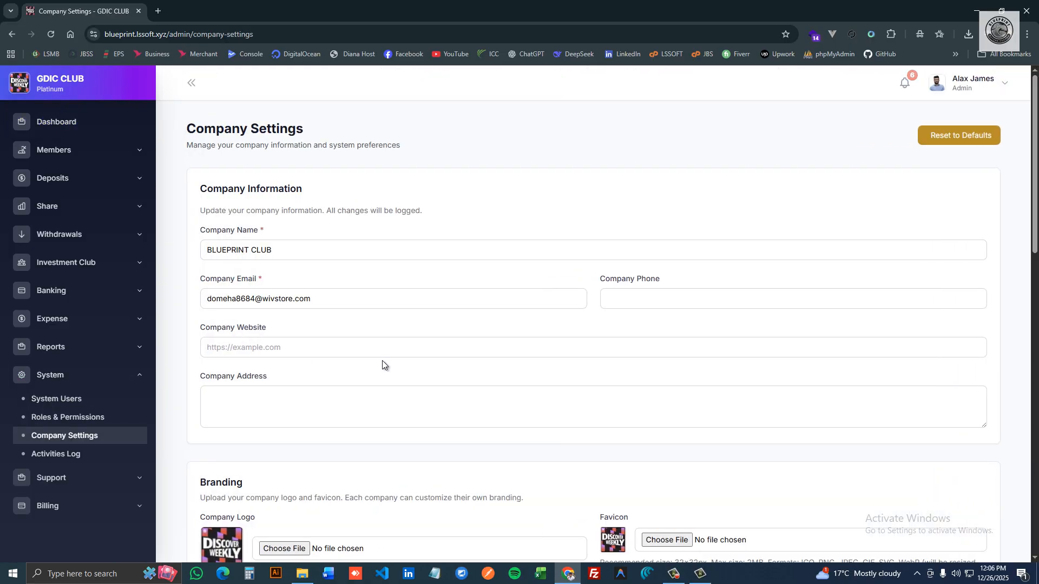
- Set the company name to BLUEPRINT CLUB and save the company settings
{"action": "left_click", "coordinate": [289, 253]}
{"action": "key", "text": "ctrl+a"}
{"action": "scroll", "coordinate": [525, 362], "scroll_direction": "down", "scroll_amount": 15}
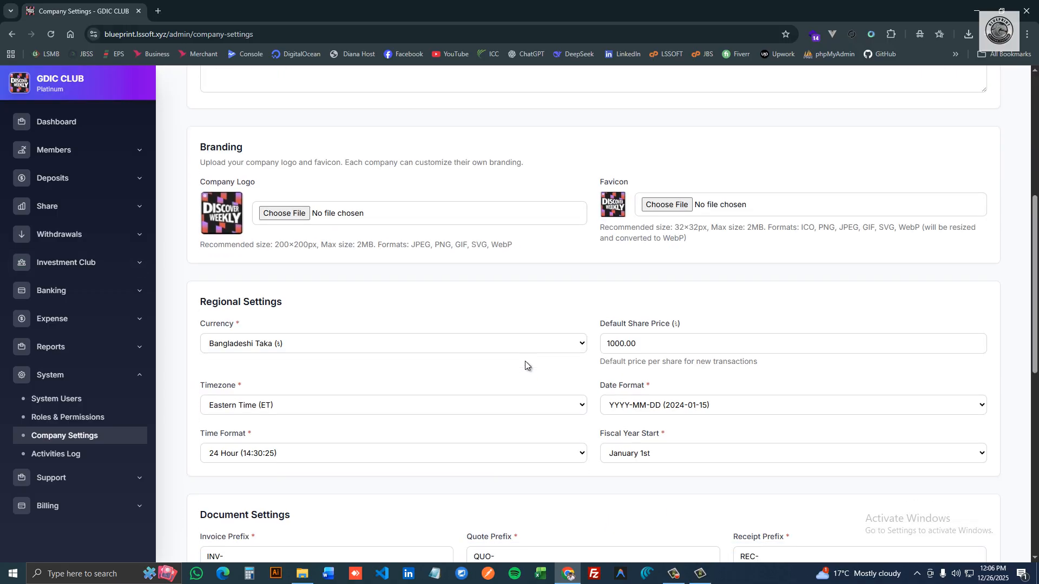
{"action": "left_click", "coordinate": [238, 536]}
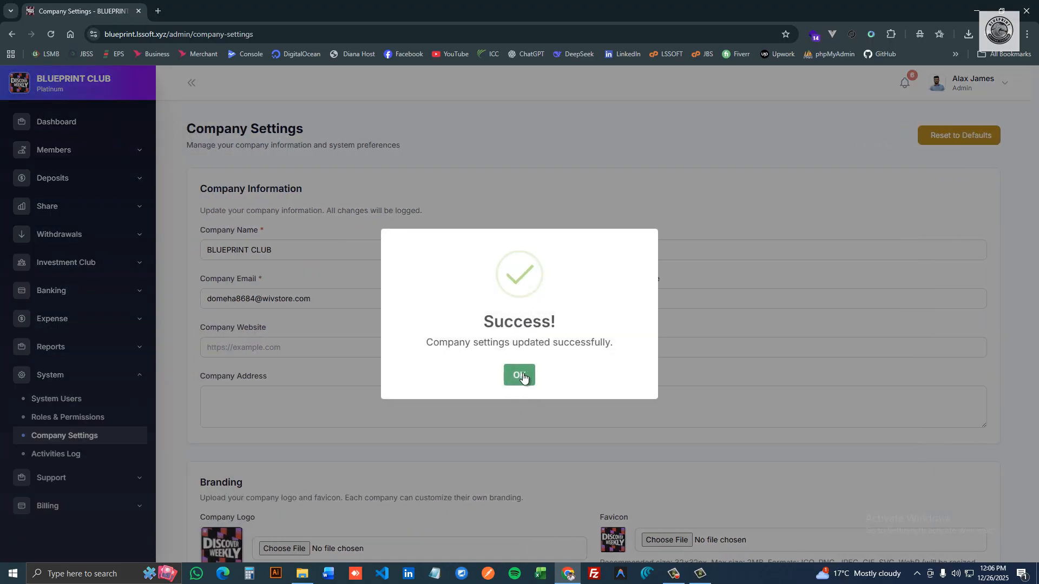
{"action": "left_click", "coordinate": [521, 375]}
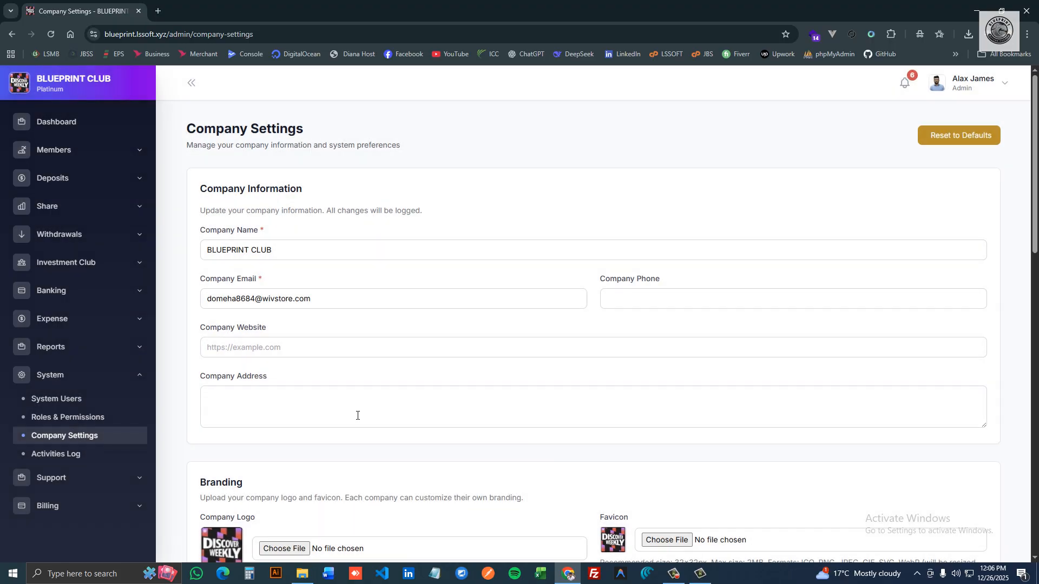
- Choose the login-page-logo image from the Desktop as the company logo
{"action": "scroll", "coordinate": [281, 367], "scroll_direction": "down", "scroll_amount": 4}
{"action": "left_click", "coordinate": [300, 335]}
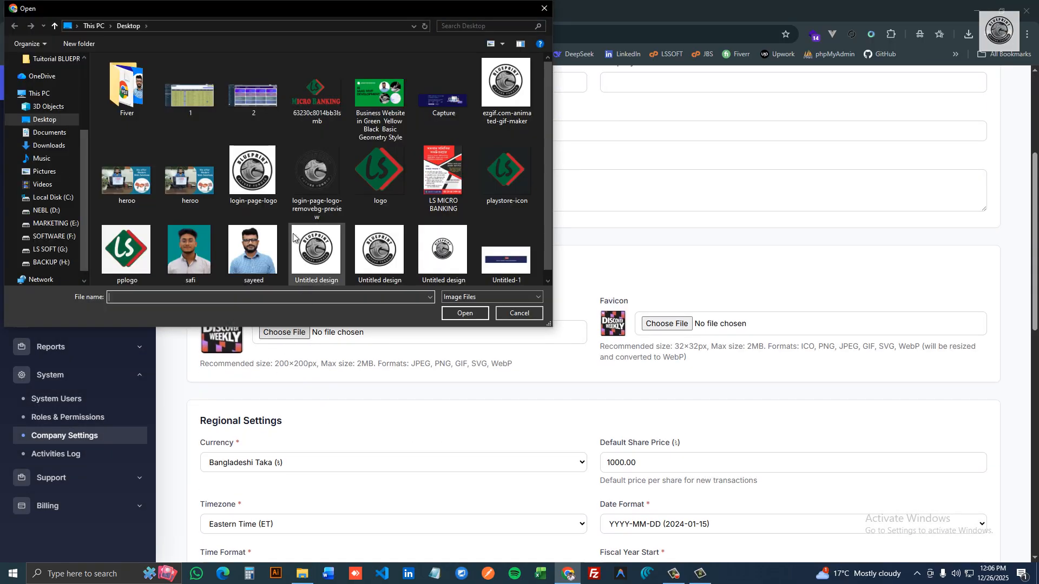
{"action": "left_click", "coordinate": [261, 184]}
{"action": "left_click", "coordinate": [465, 312]}
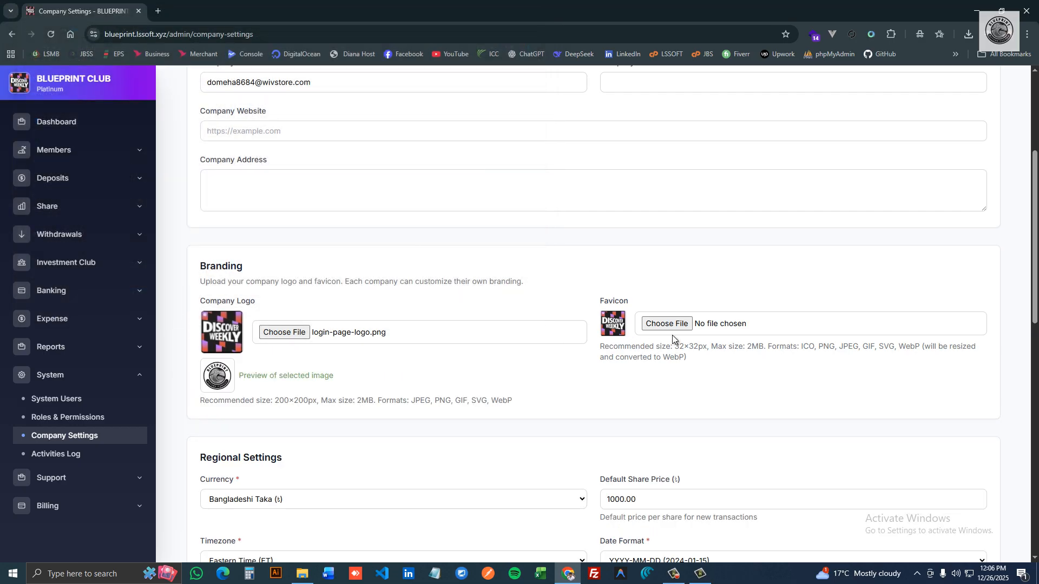
- Choose the login-page-logo image from the Desktop as the favicon and save the company settings
{"action": "left_click", "coordinate": [666, 324]}
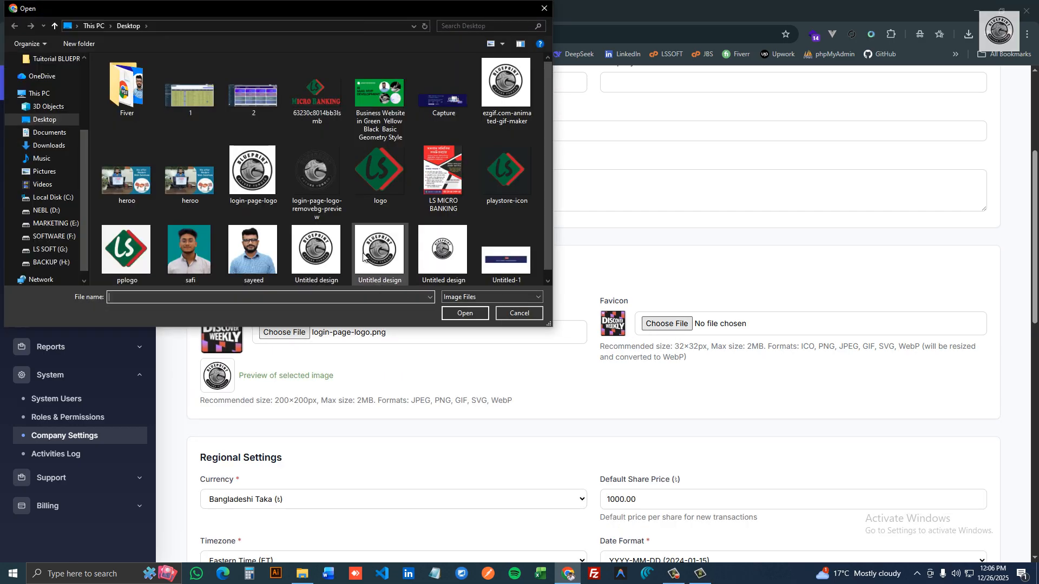
{"action": "left_click", "coordinate": [254, 172]}
{"action": "left_click", "coordinate": [465, 314]}
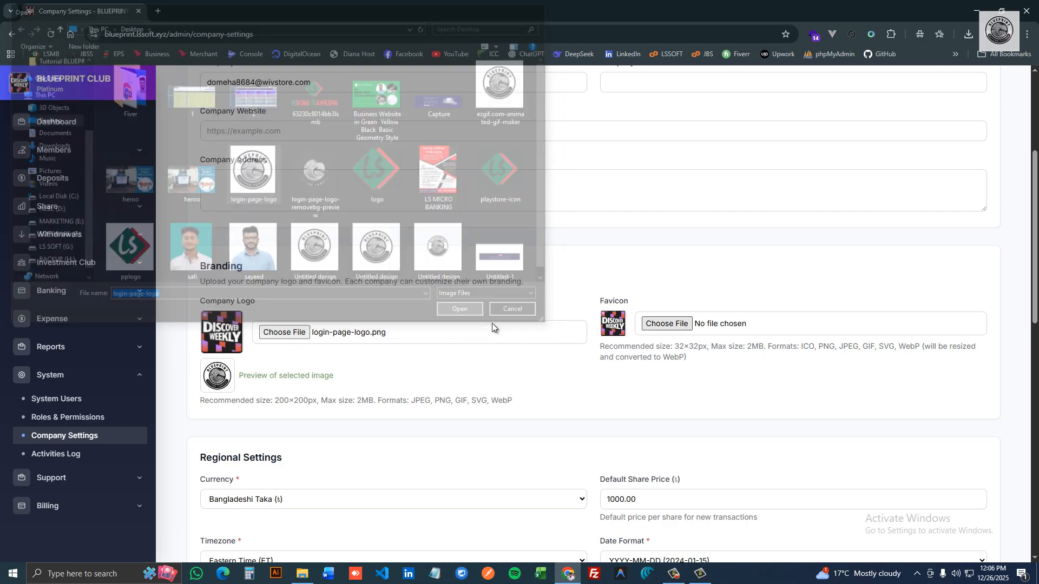
{"action": "scroll", "coordinate": [539, 457], "scroll_direction": "down", "scroll_amount": 4}
{"action": "scroll", "coordinate": [539, 457], "scroll_direction": "down", "scroll_amount": 8}
{"action": "left_click", "coordinate": [264, 531]}
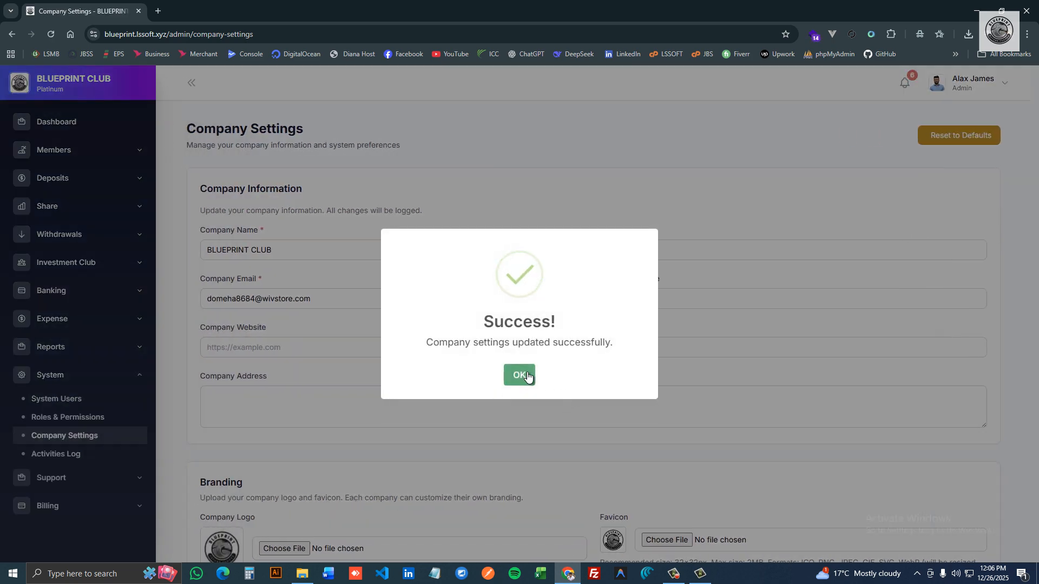
{"action": "left_click", "coordinate": [520, 375]}
{"action": "scroll", "coordinate": [547, 374], "scroll_direction": "down", "scroll_amount": 5}
{"action": "scroll", "coordinate": [541, 303], "scroll_direction": "up", "scroll_amount": 5}
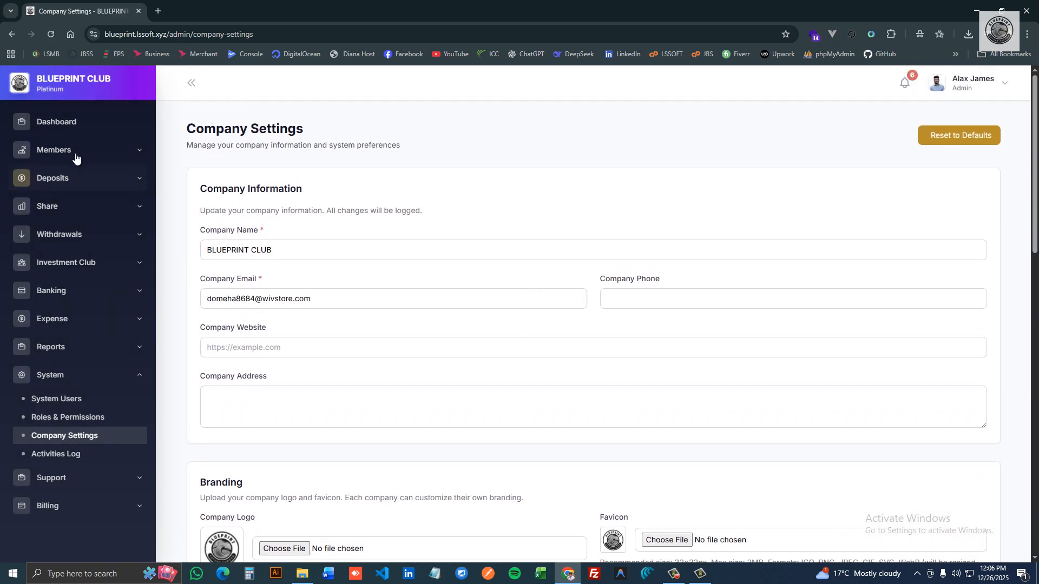
- Open the dashboard and view its analytics for the weekly, monthly, yearly and all-time periods
{"action": "left_click", "coordinate": [63, 130]}
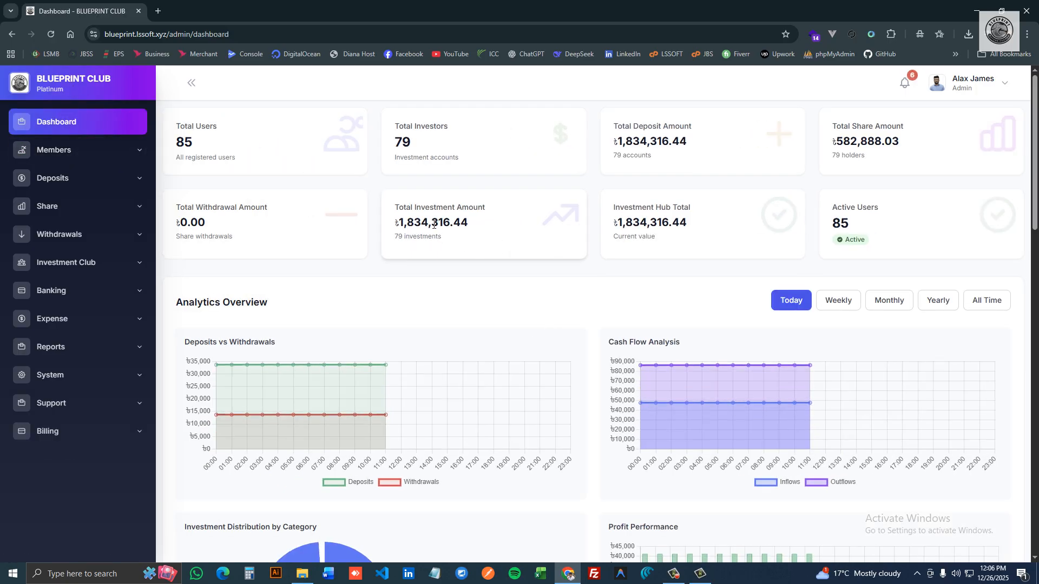
{"action": "scroll", "coordinate": [671, 284], "scroll_direction": "down", "scroll_amount": 2}
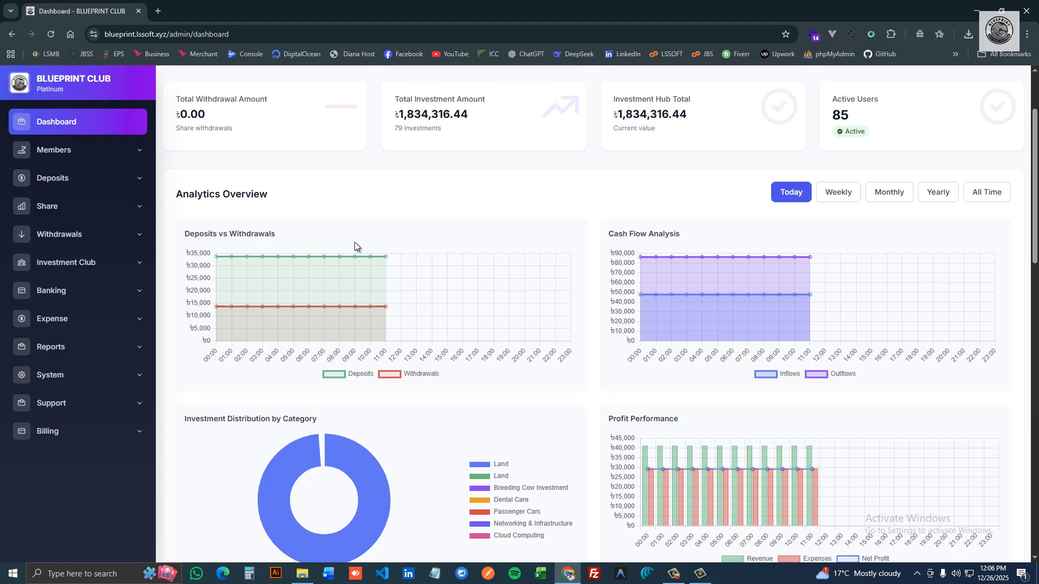
{"action": "left_click", "coordinate": [847, 198]}
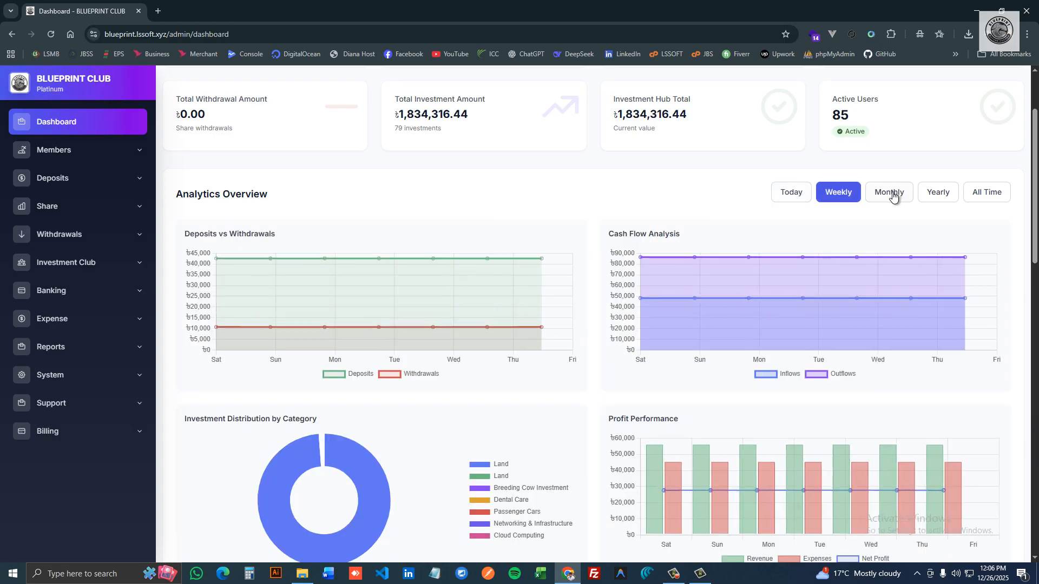
{"action": "left_click", "coordinate": [892, 195]}
{"action": "left_click", "coordinate": [938, 193]}
{"action": "left_click", "coordinate": [986, 193]}
- Examine the dashboard charts for investment distribution, profit performance, member growth, top clubs, expense breakdown and investment ROI
{"action": "scroll", "coordinate": [598, 210], "scroll_direction": "down", "scroll_amount": 5}
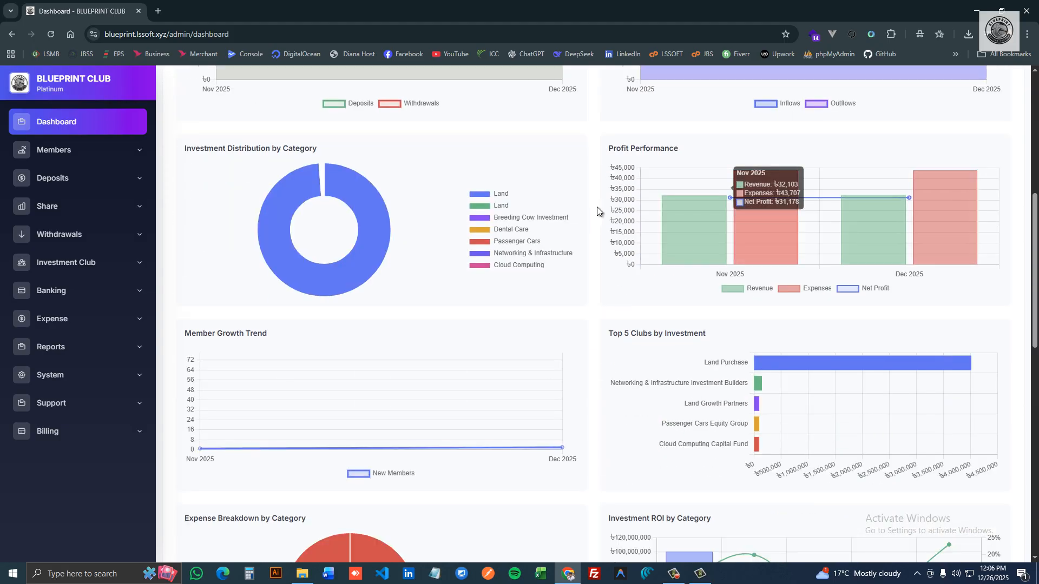
{"action": "scroll", "coordinate": [568, 217], "scroll_direction": "up", "scroll_amount": 3}
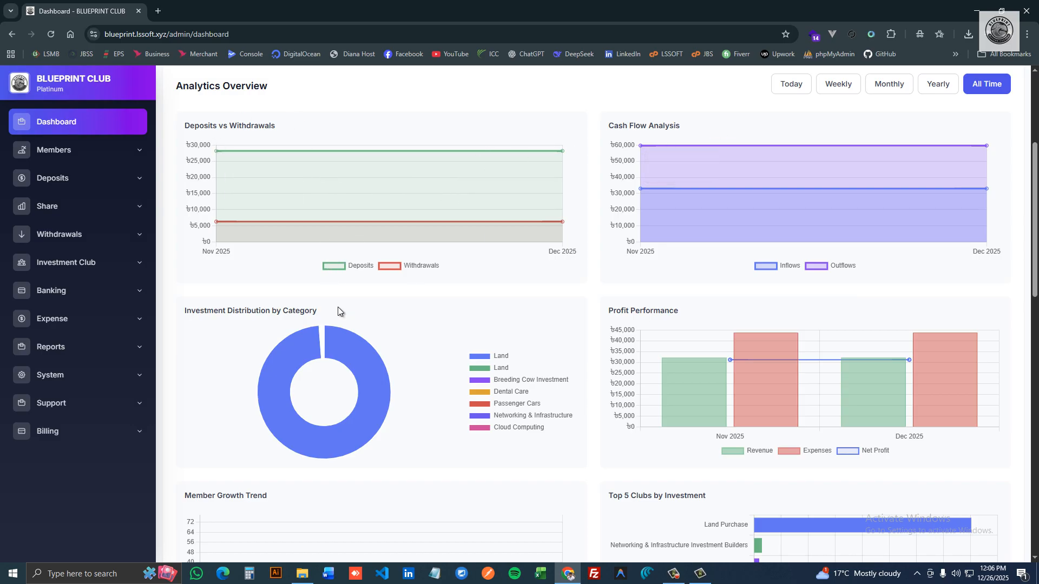
{"action": "scroll", "coordinate": [271, 312], "scroll_direction": "down", "scroll_amount": 1}
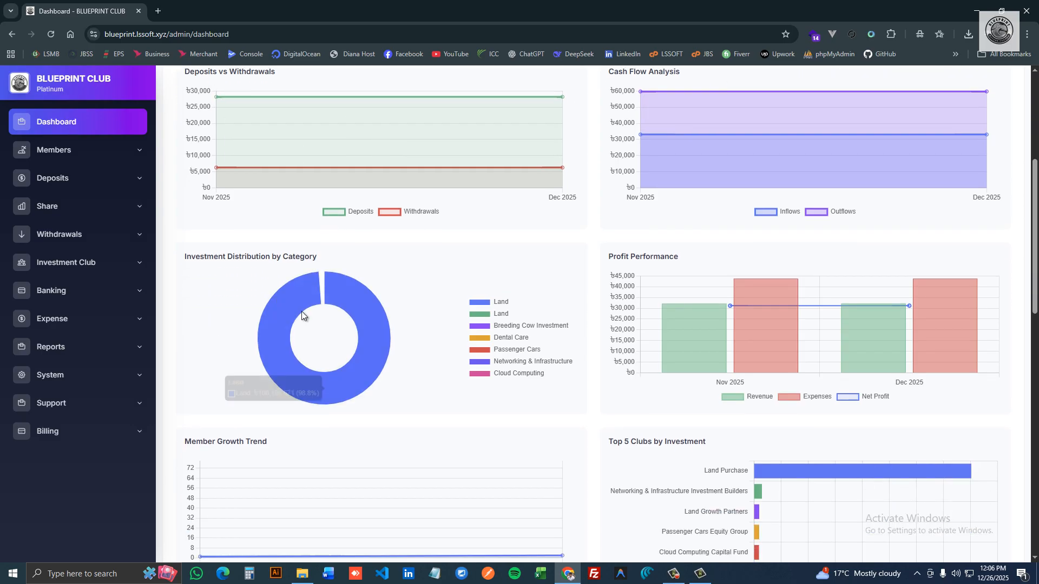
{"action": "scroll", "coordinate": [352, 293], "scroll_direction": "down", "scroll_amount": 2}
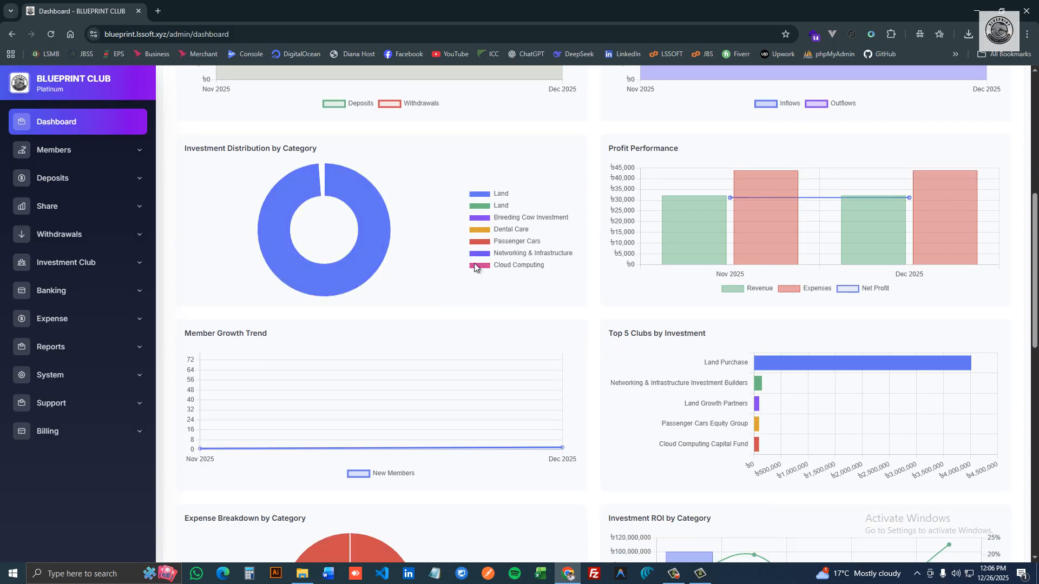
{"action": "scroll", "coordinate": [750, 210], "scroll_direction": "down", "scroll_amount": 2}
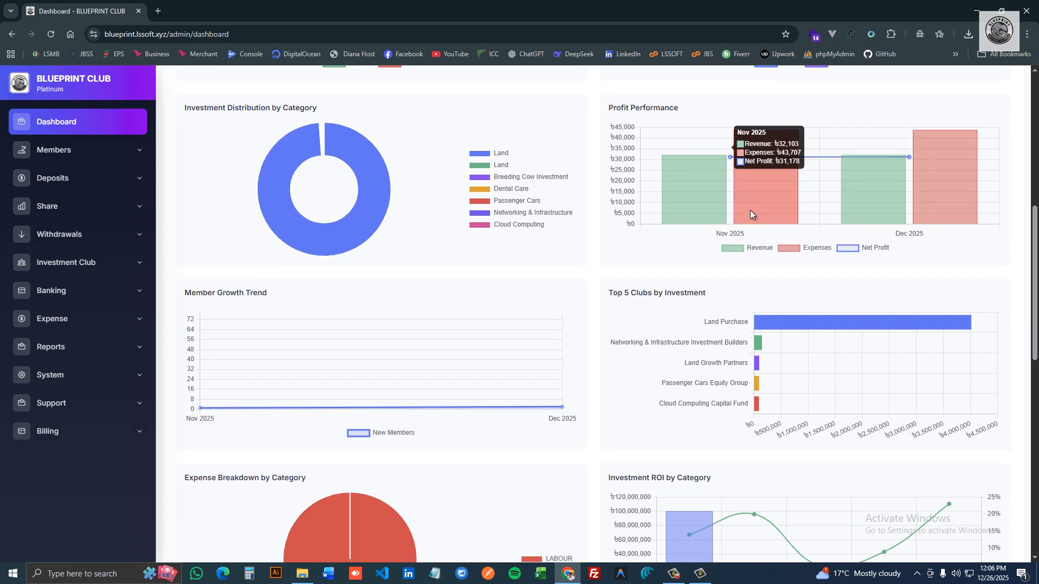
{"action": "scroll", "coordinate": [754, 240], "scroll_direction": "down", "scroll_amount": 2}
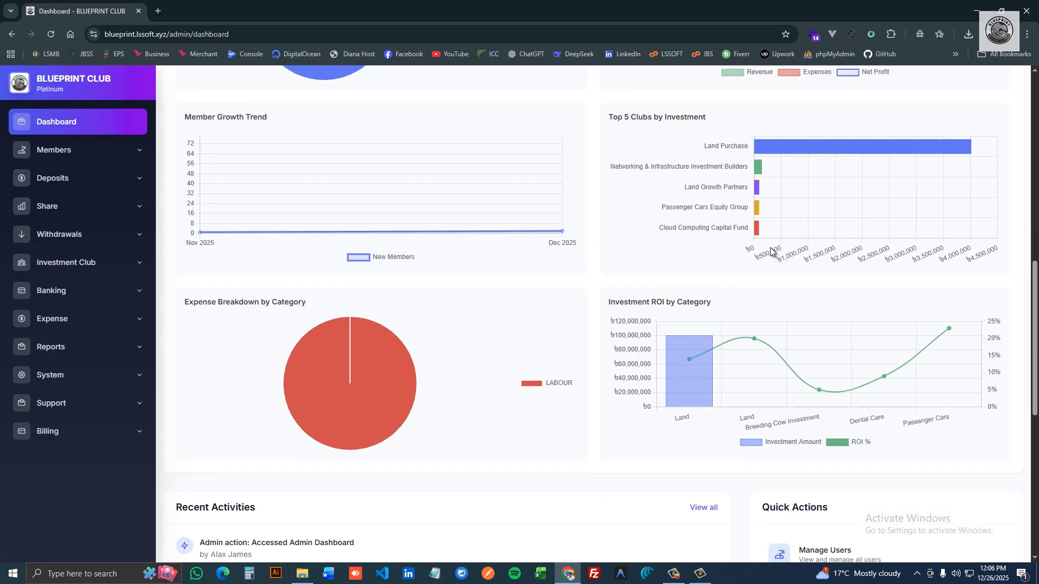
{"action": "scroll", "coordinate": [811, 277], "scroll_direction": "down", "scroll_amount": 1}
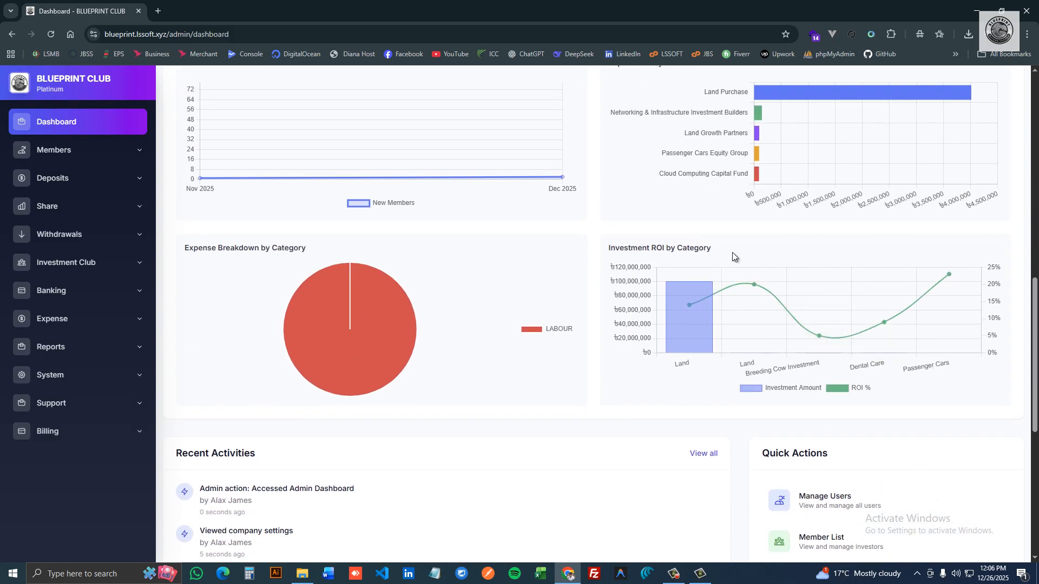
{"action": "scroll", "coordinate": [732, 252], "scroll_direction": "down", "scroll_amount": 1}
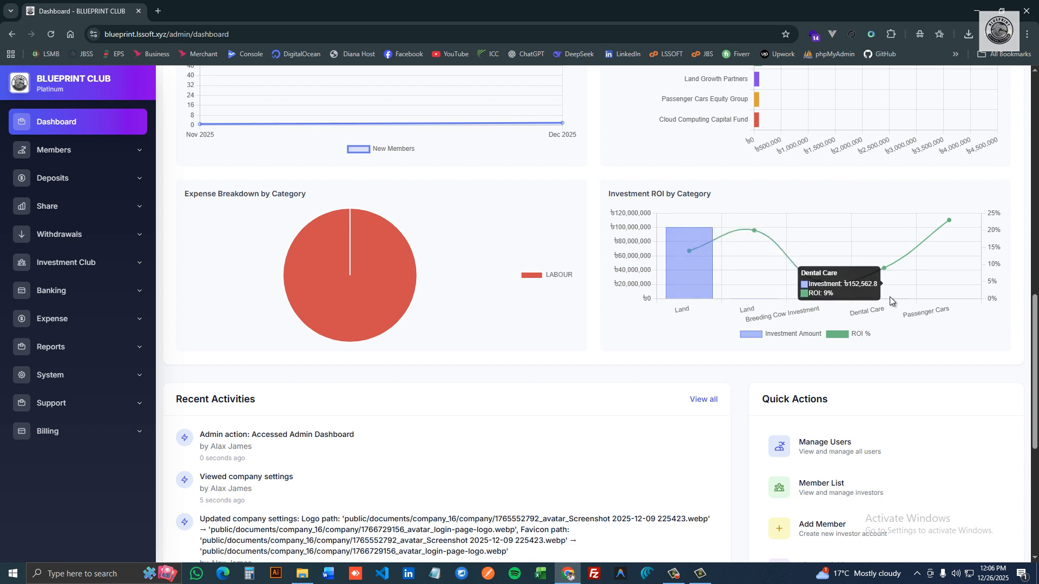
- Examine the dashboard's recent activities, quick actions and system status sections
{"action": "scroll", "coordinate": [649, 254], "scroll_direction": "down", "scroll_amount": 3}
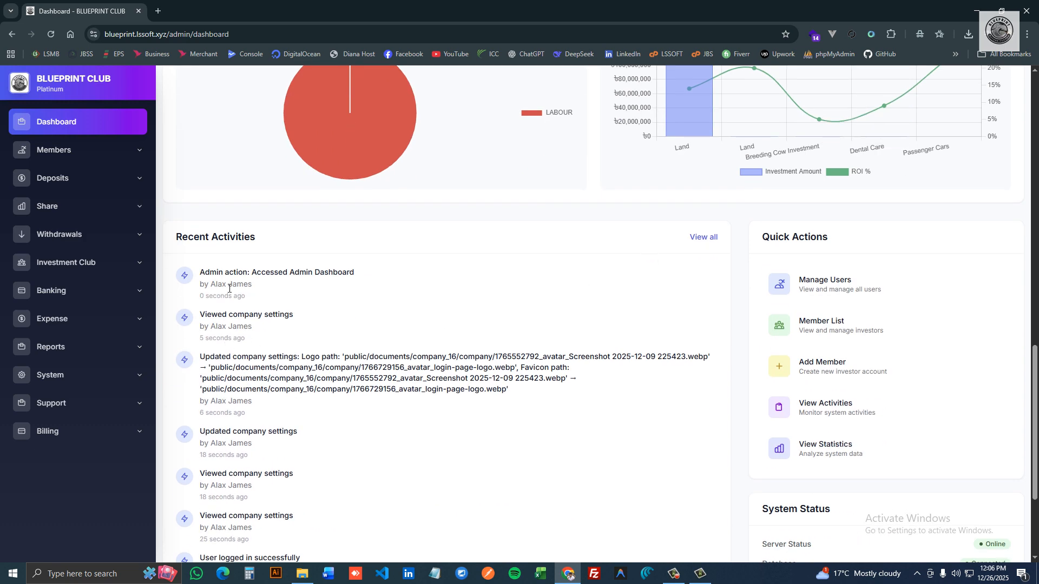
{"action": "scroll", "coordinate": [324, 307], "scroll_direction": "down", "scroll_amount": 3}
{"action": "scroll", "coordinate": [769, 309], "scroll_direction": "up", "scroll_amount": 4}
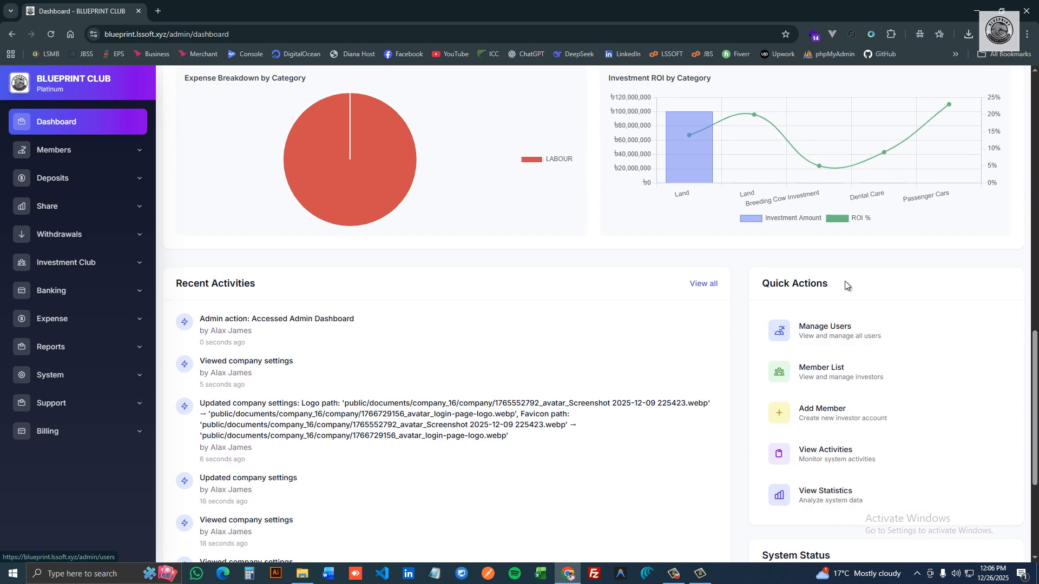
{"action": "scroll", "coordinate": [845, 281], "scroll_direction": "down", "scroll_amount": 1}
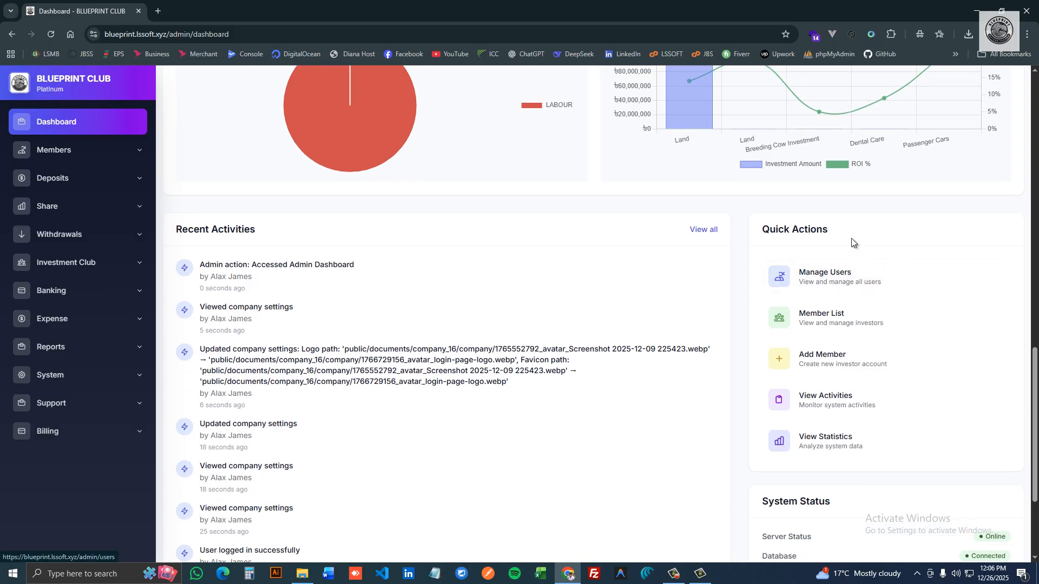
{"action": "scroll", "coordinate": [851, 270], "scroll_direction": "down", "scroll_amount": 3}
{"action": "scroll", "coordinate": [849, 292], "scroll_direction": "up", "scroll_amount": 1}
{"action": "scroll", "coordinate": [828, 216], "scroll_direction": "down", "scroll_amount": 1}
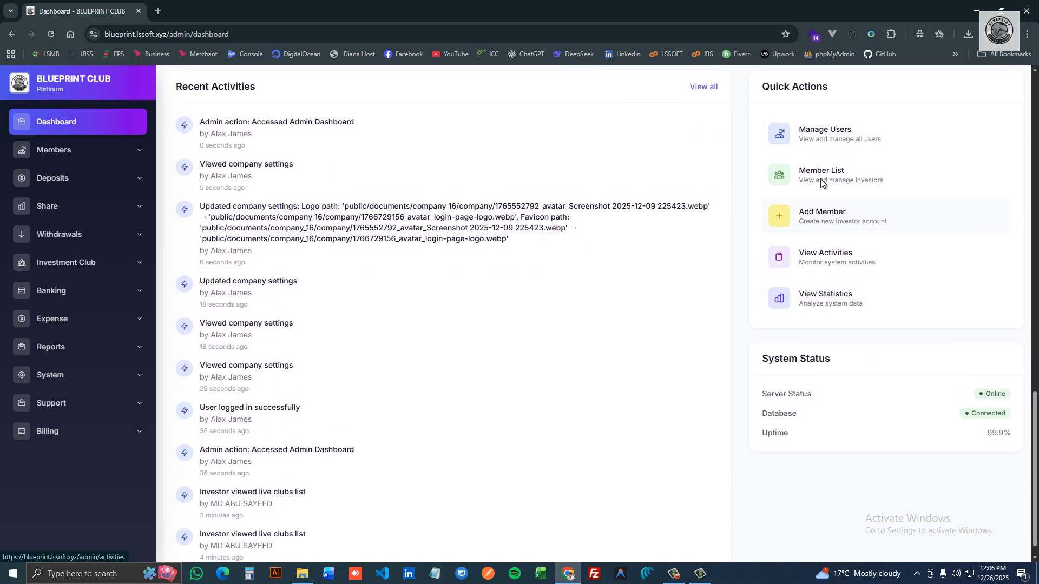
{"action": "scroll", "coordinate": [174, 245], "scroll_direction": "up", "scroll_amount": 20}
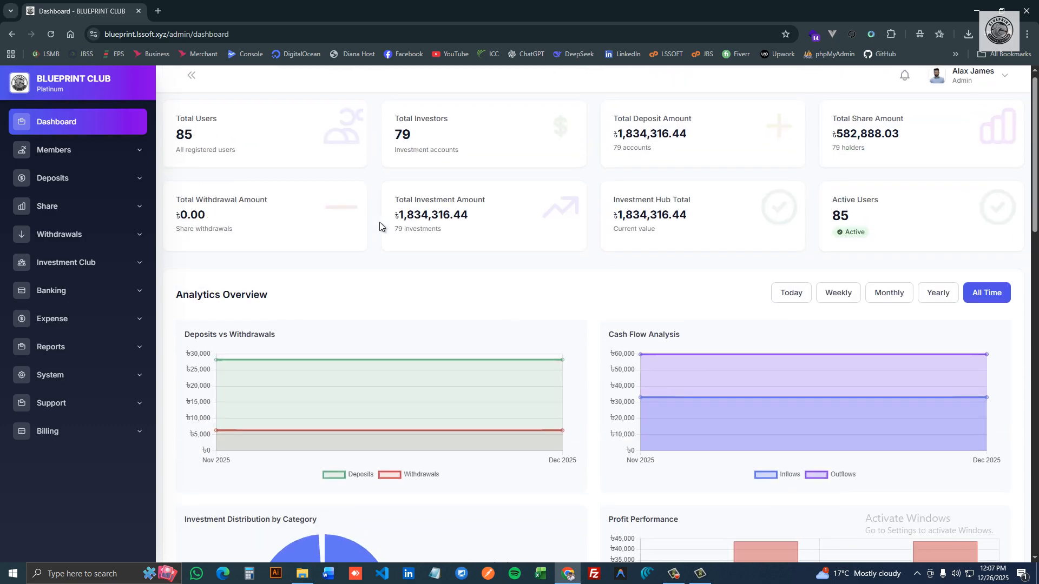
- Open the list of all members and browse its first three pages
{"action": "left_click", "coordinate": [70, 150]}
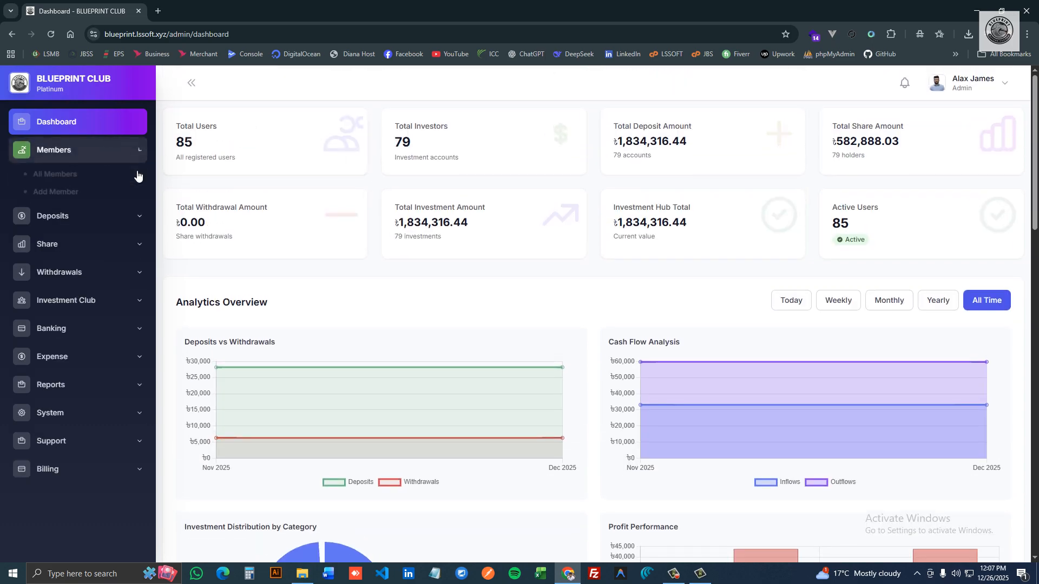
{"action": "left_click", "coordinate": [70, 175]}
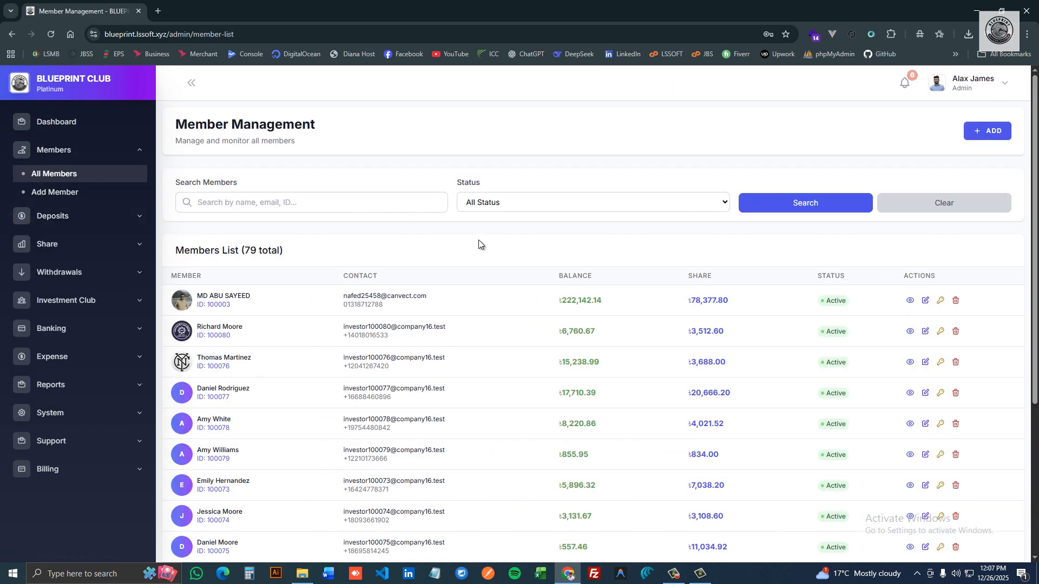
{"action": "scroll", "coordinate": [487, 249], "scroll_direction": "down", "scroll_amount": 4}
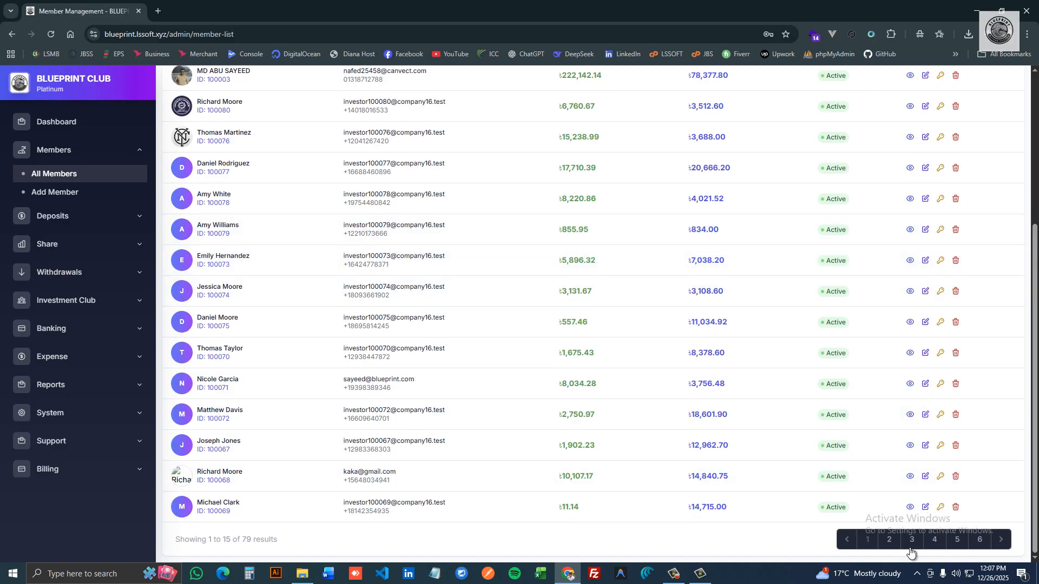
{"action": "left_click", "coordinate": [889, 540]}
{"action": "scroll", "coordinate": [797, 323], "scroll_direction": "down", "scroll_amount": 5}
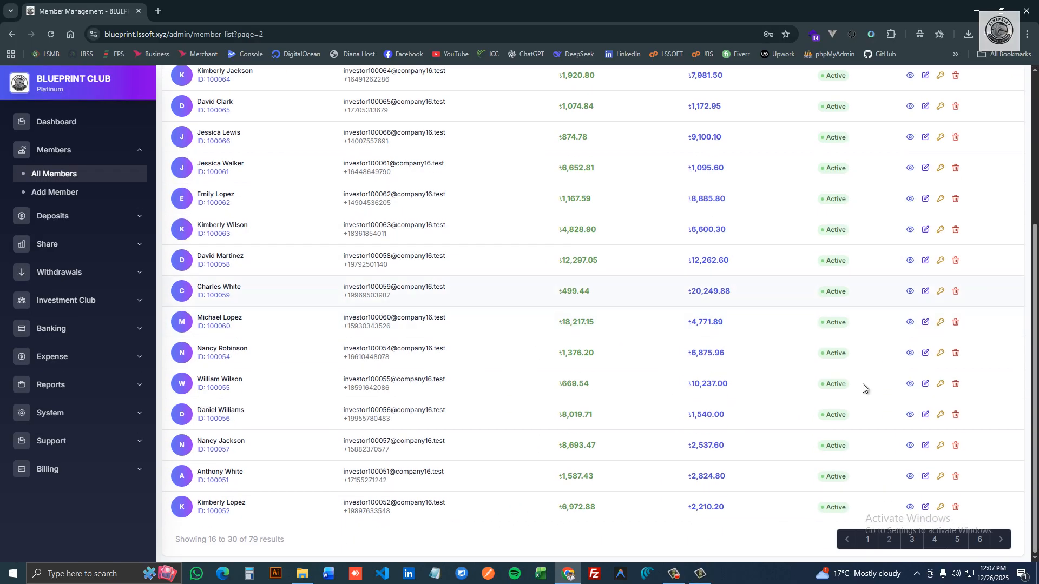
{"action": "left_click", "coordinate": [914, 541]}
{"action": "scroll", "coordinate": [485, 108], "scroll_direction": "down", "scroll_amount": 3}
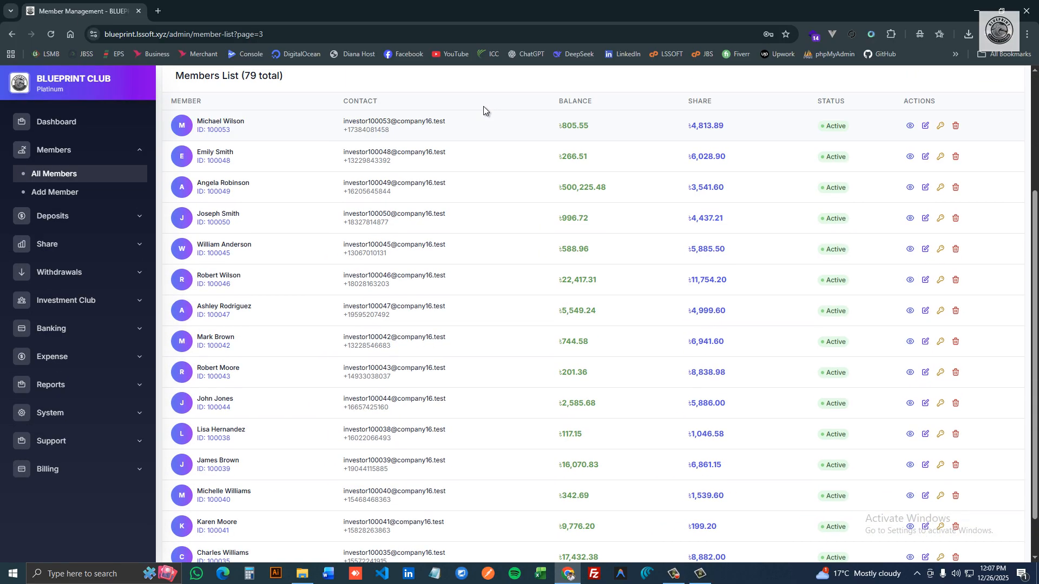
- View the details of the first member on page 3, including the personal information and investment history
{"action": "scroll", "coordinate": [507, 216], "scroll_direction": "up", "scroll_amount": 4}
{"action": "left_click", "coordinate": [908, 301]}
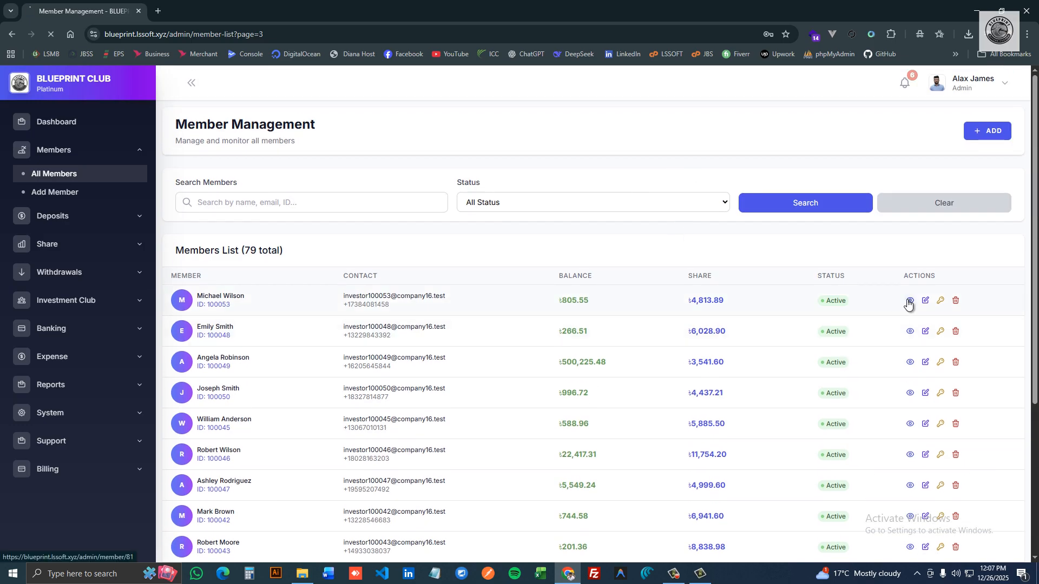
{"action": "scroll", "coordinate": [569, 276], "scroll_direction": "down", "scroll_amount": 4}
{"action": "scroll", "coordinate": [569, 276], "scroll_direction": "down", "scroll_amount": 15}
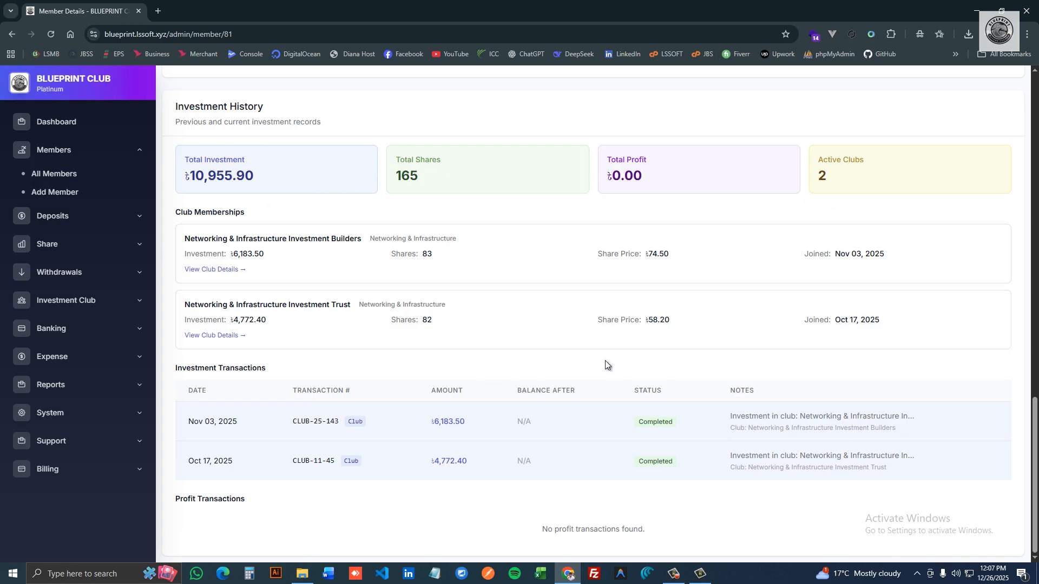
{"action": "scroll", "coordinate": [634, 492], "scroll_direction": "up", "scroll_amount": 15}
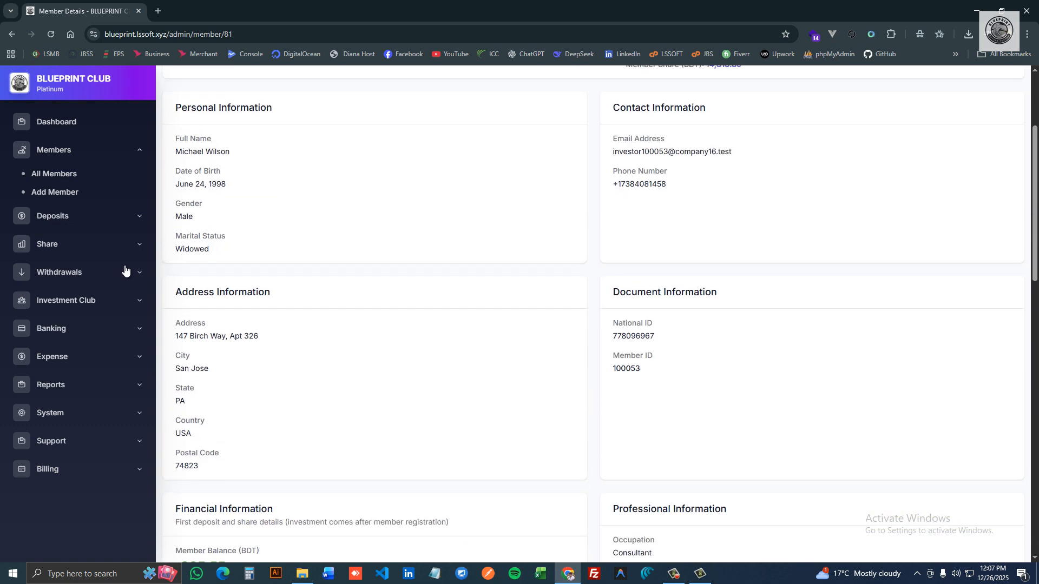
- Open the form for adding a new member and review its fields down to the nominees section
{"action": "left_click", "coordinate": [87, 193]}
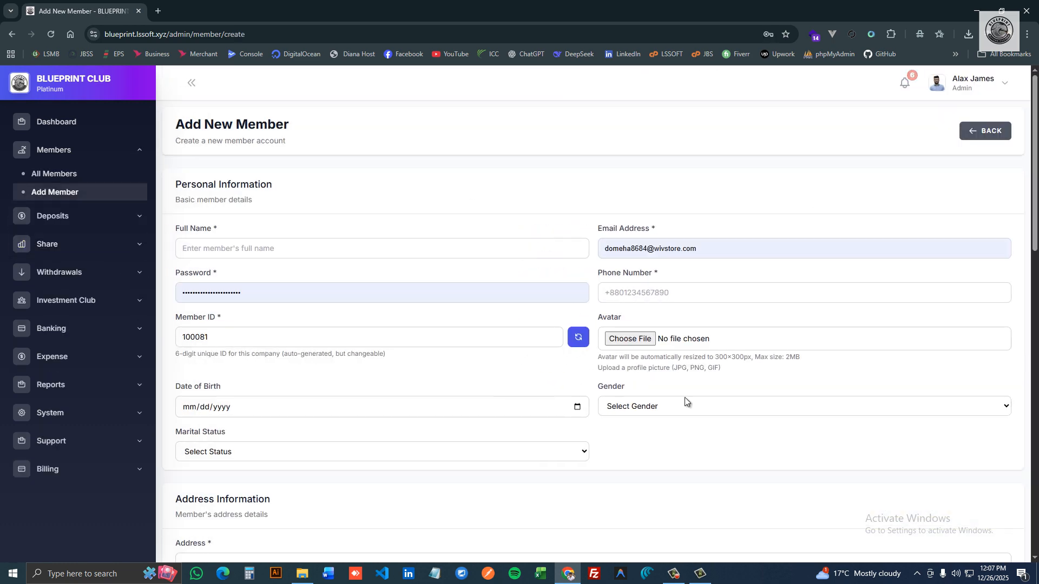
{"action": "scroll", "coordinate": [606, 252], "scroll_direction": "down", "scroll_amount": 14}
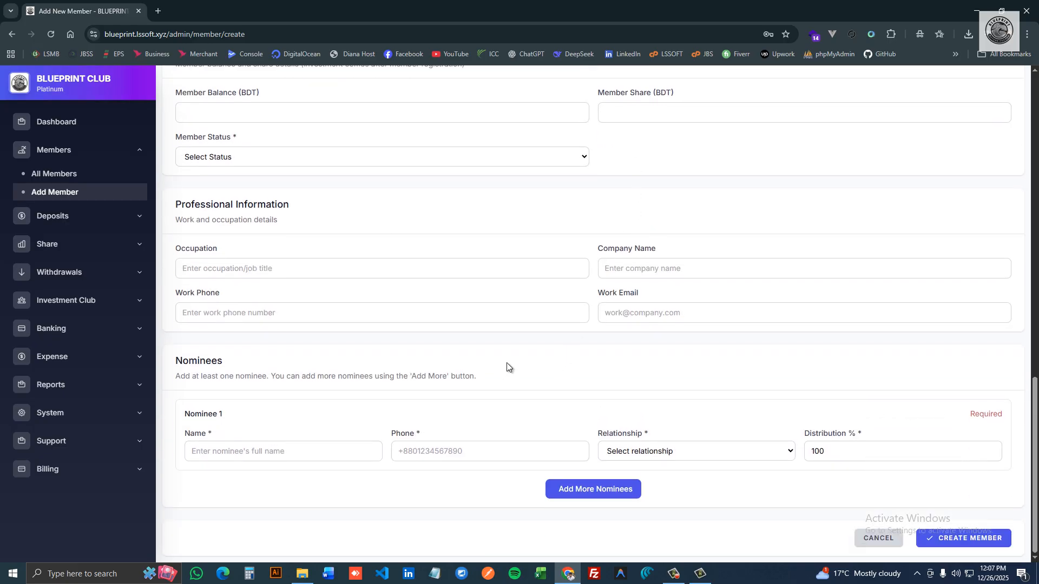
- Open the new deposit form and choose a member for the deposit
{"action": "left_click", "coordinate": [81, 217]}
{"action": "left_click", "coordinate": [62, 239]}
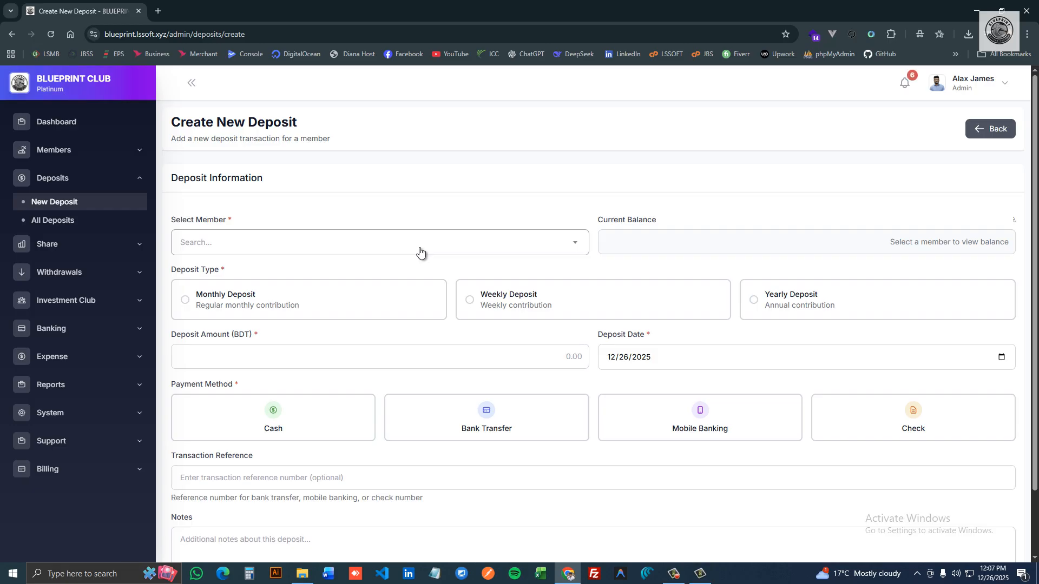
{"action": "left_click", "coordinate": [420, 242]}
{"action": "scroll", "coordinate": [355, 323], "scroll_direction": "down", "scroll_amount": 3}
{"action": "left_click", "coordinate": [355, 323]}
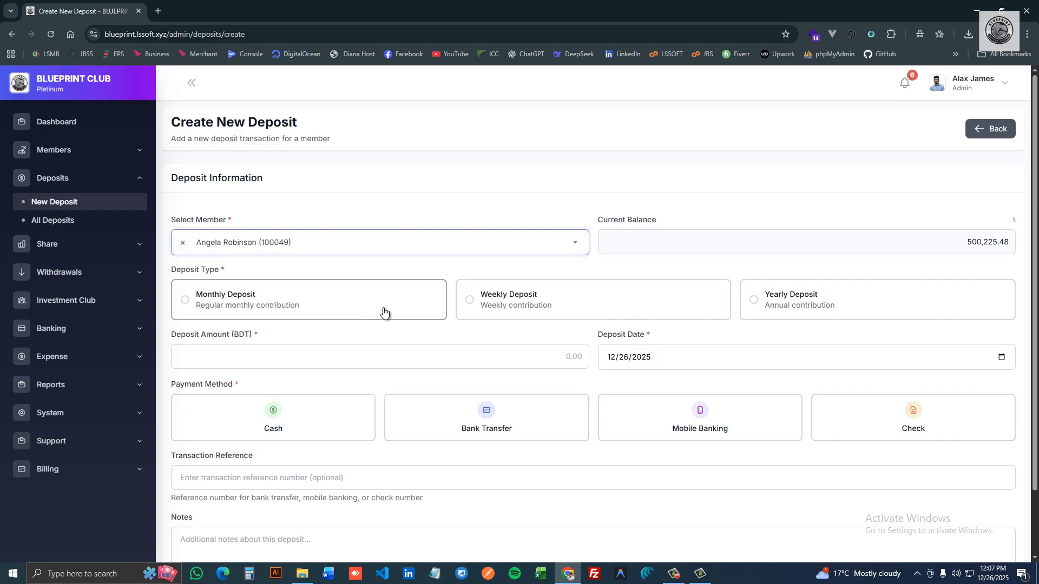
- Set the deposit type to Weekly Deposit and the payment method to Mobile Banking
{"action": "scroll", "coordinate": [273, 232], "scroll_direction": "down", "scroll_amount": 2}
{"action": "left_click", "coordinate": [272, 233]}
{"action": "left_click", "coordinate": [511, 222]}
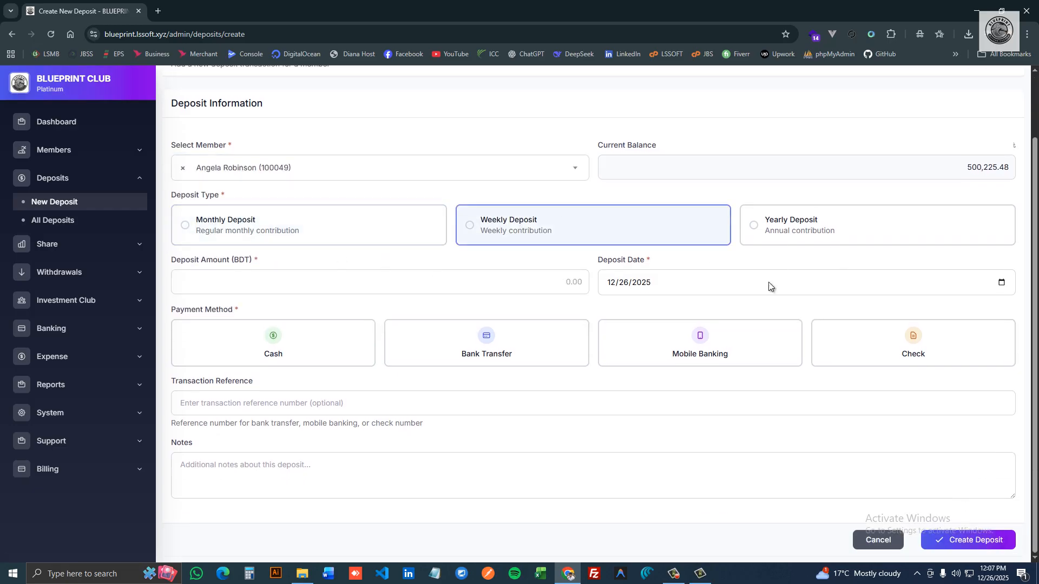
{"action": "left_click", "coordinate": [717, 347]}
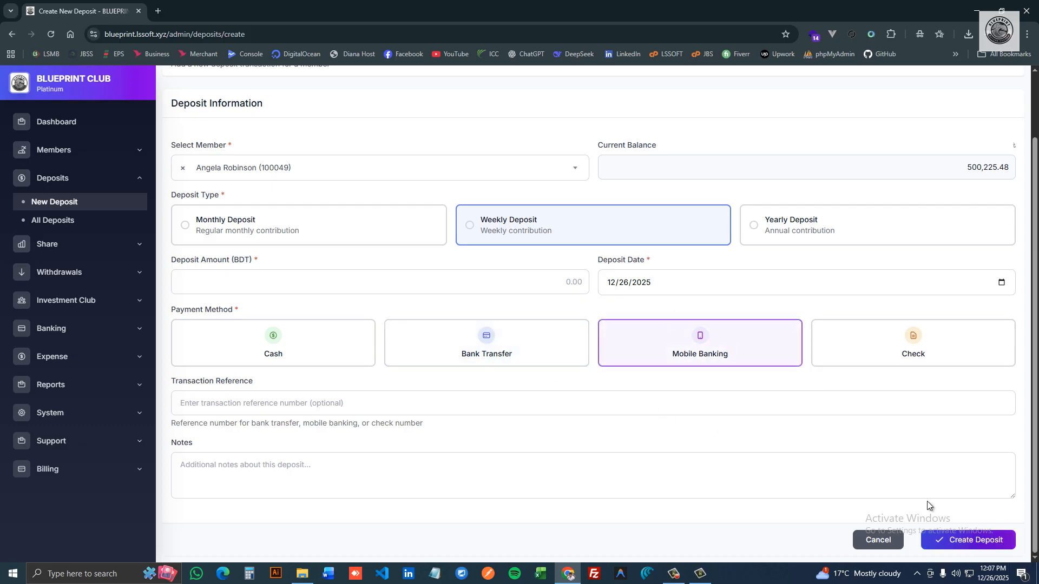
{"action": "scroll", "coordinate": [514, 256], "scroll_direction": "up", "scroll_amount": 2}
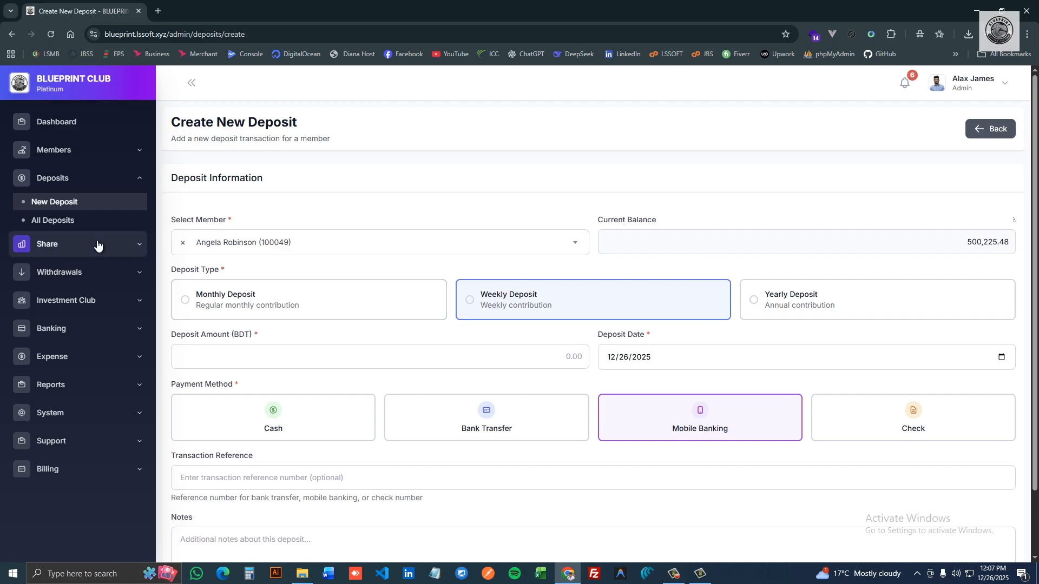
- Open the list of all deposits and review its filters and transactions
{"action": "left_click", "coordinate": [86, 223]}
{"action": "scroll", "coordinate": [691, 244], "scroll_direction": "down", "scroll_amount": 10}
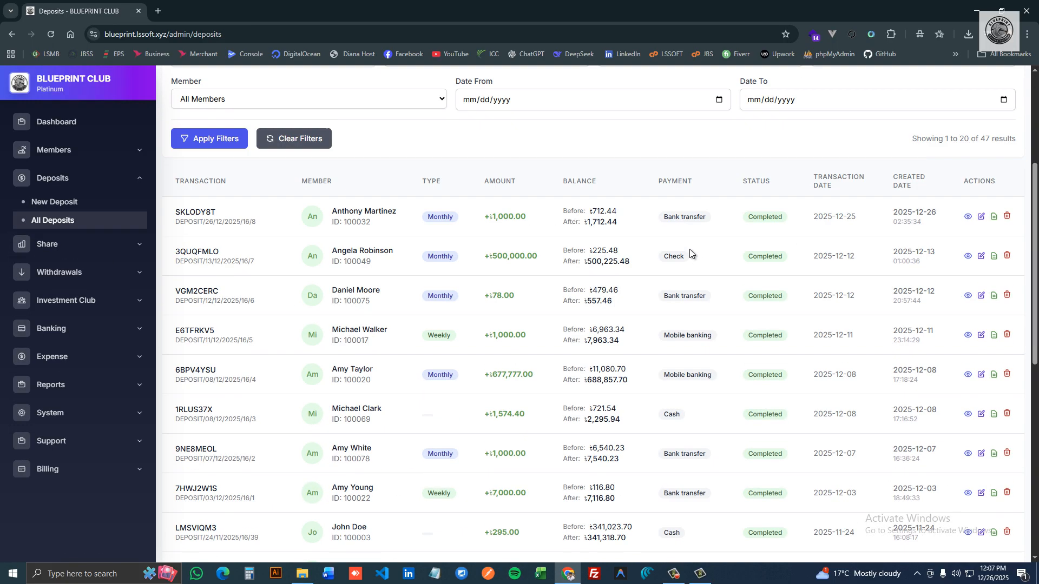
{"action": "scroll", "coordinate": [693, 174], "scroll_direction": "up", "scroll_amount": 10}
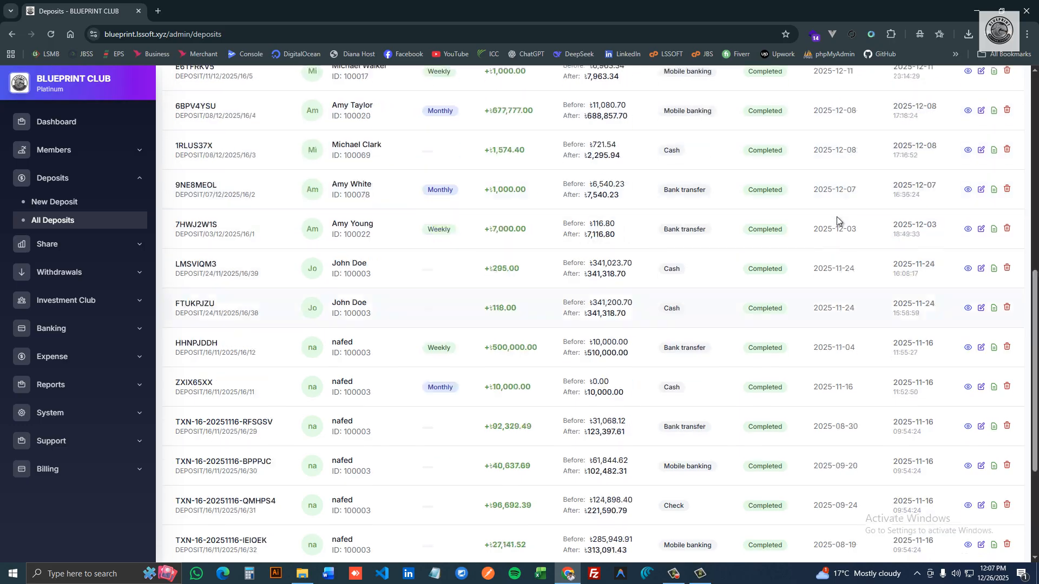
{"action": "scroll", "coordinate": [706, 284], "scroll_direction": "down", "scroll_amount": 7}
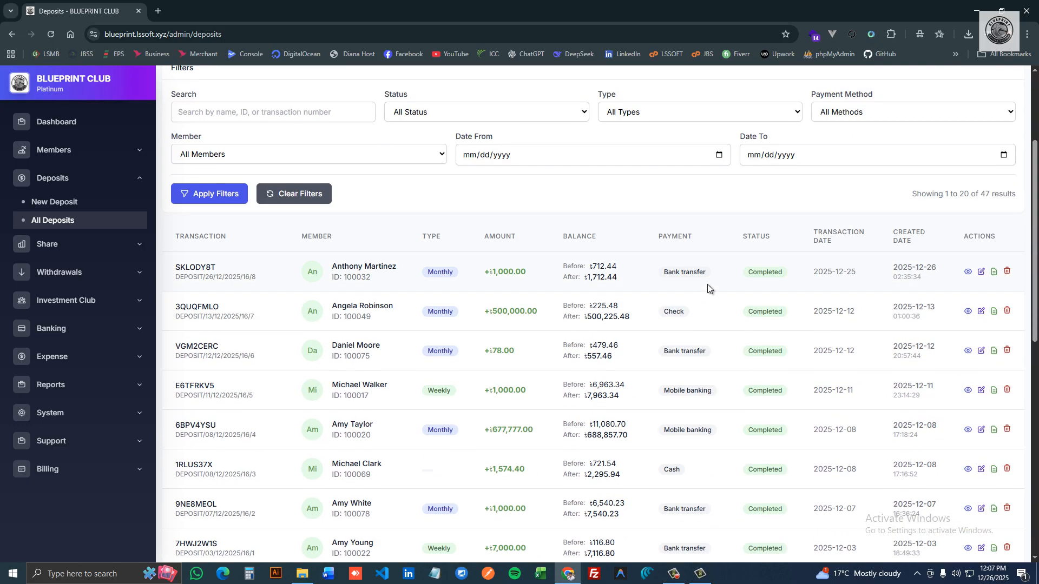
- Open the new share transaction form and examine its transaction types, fixed price per share and payment methods
{"action": "left_click", "coordinate": [89, 244]}
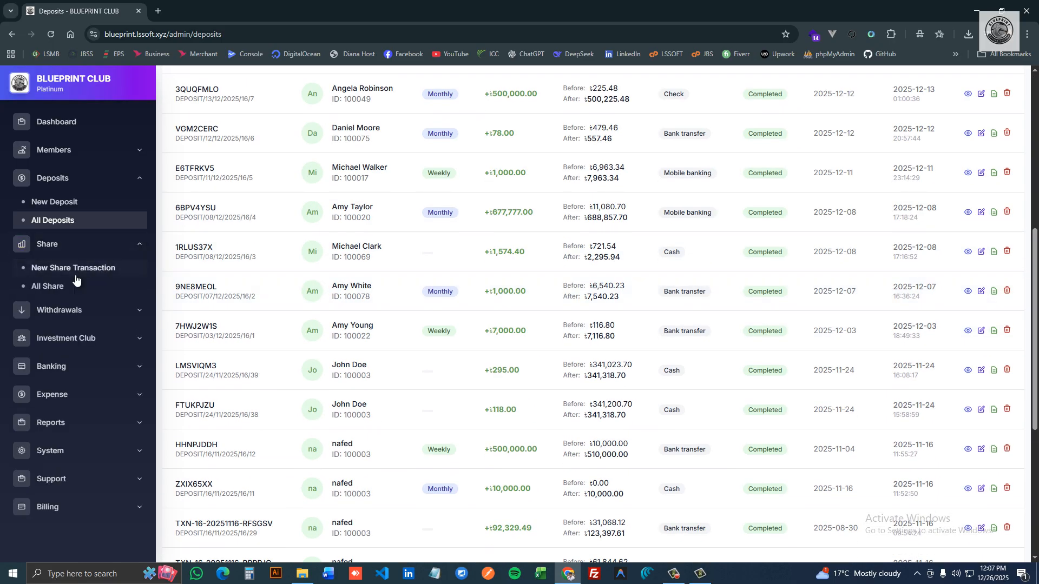
{"action": "left_click", "coordinate": [76, 270]}
{"action": "scroll", "coordinate": [566, 315], "scroll_direction": "down", "scroll_amount": 2}
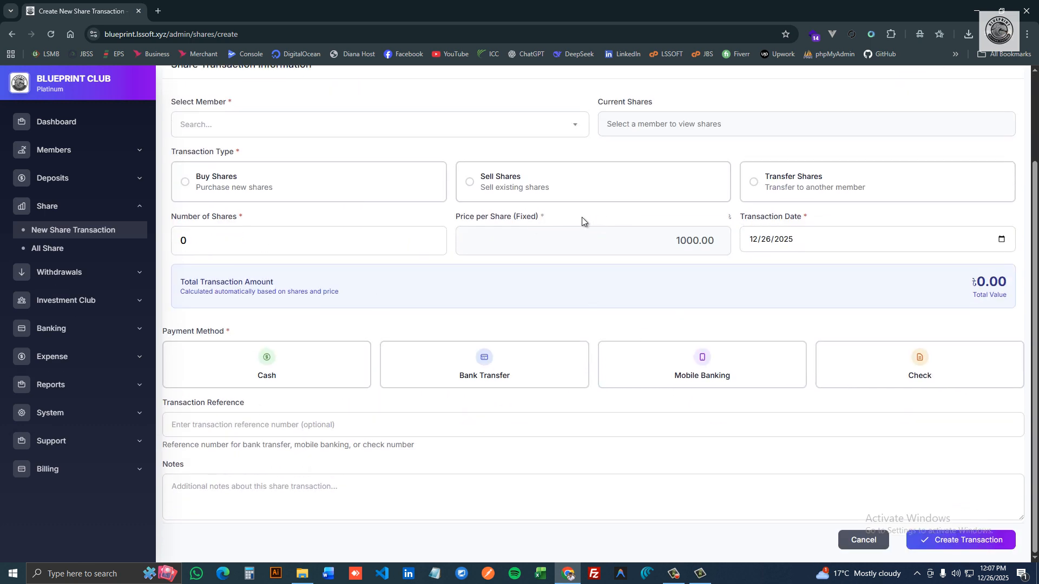
{"action": "left_click", "coordinate": [588, 242]}
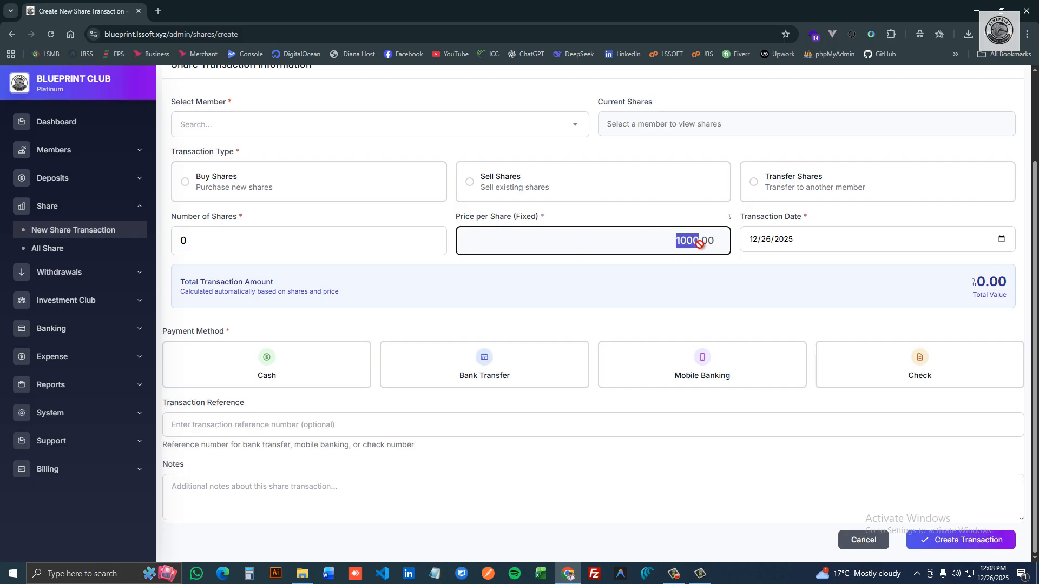
{"action": "left_click", "coordinate": [712, 280]}
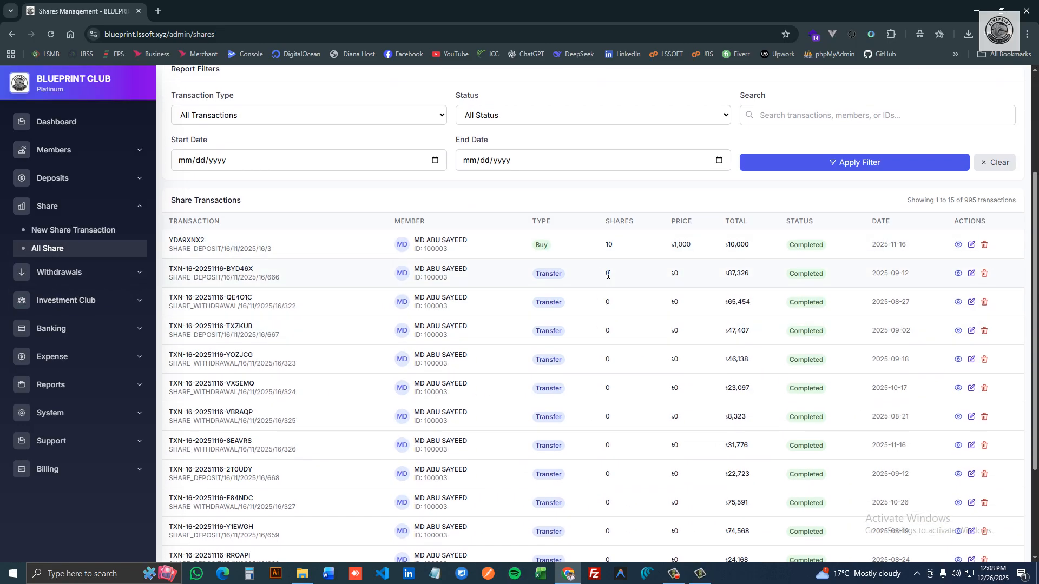
- Review the list of all share transactions down to its last row
{"action": "scroll", "coordinate": [608, 275], "scroll_direction": "down", "scroll_amount": 3}
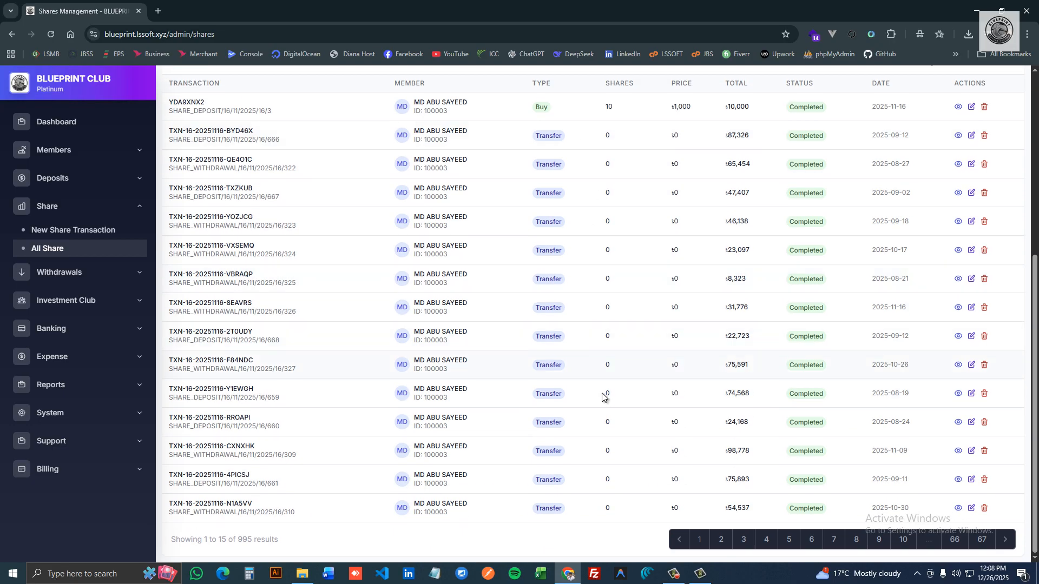
{"action": "scroll", "coordinate": [311, 358], "scroll_direction": "up", "scroll_amount": 5}
- Open the new withdrawal form, search for a member by first name, select the member and check the current balance
{"action": "left_click", "coordinate": [81, 272]}
{"action": "left_click", "coordinate": [108, 296]}
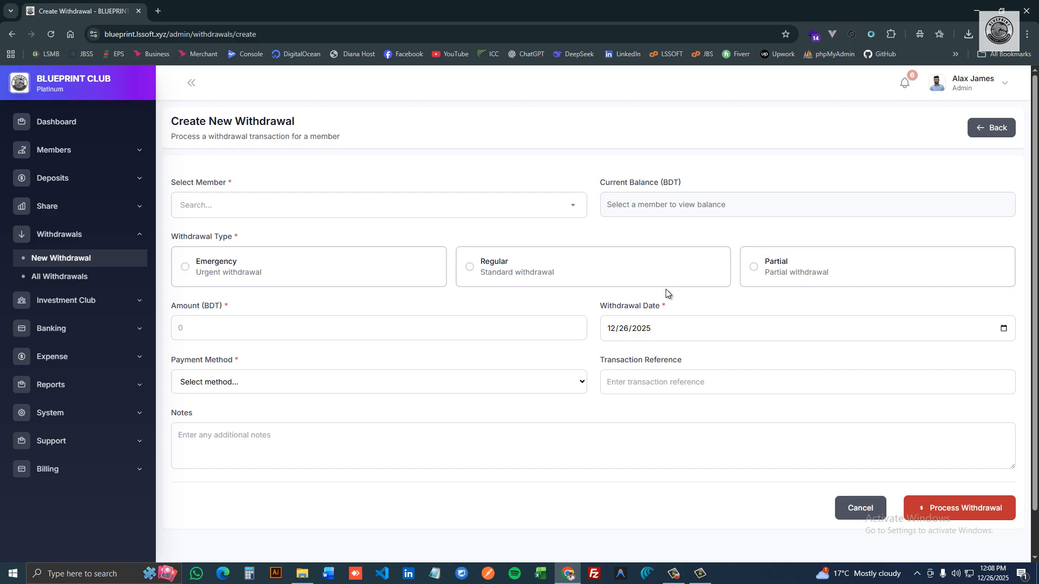
{"action": "left_click", "coordinate": [440, 215]}
{"action": "type", "text": "angela"}
{"action": "left_click", "coordinate": [238, 273]}
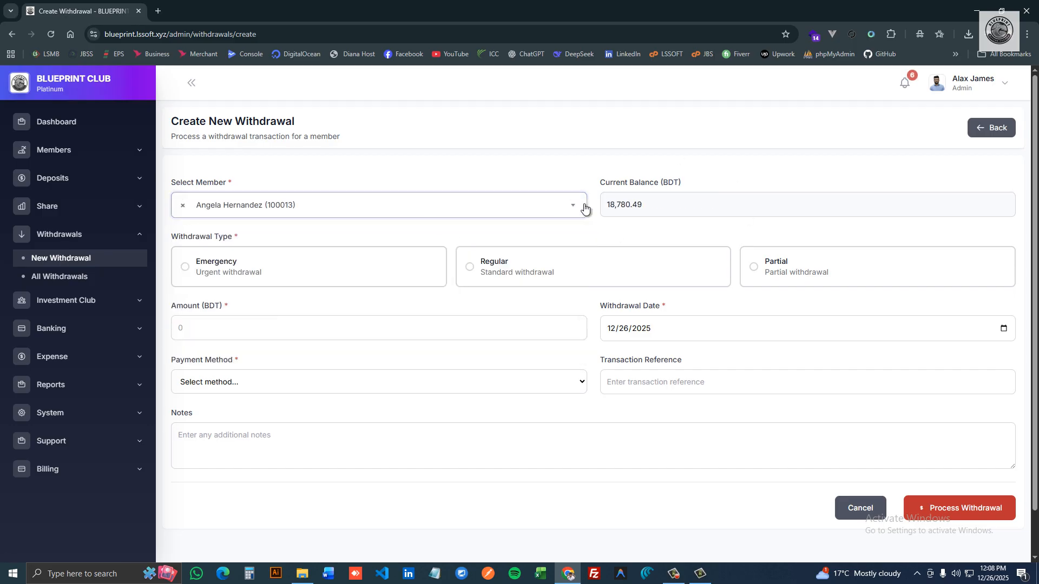
{"action": "left_click_drag", "start_coordinate": [675, 199], "coordinate": [460, 204]}
- Try the withdrawal types, ending on Regular, and set the payment method to Mobile Banking
{"action": "left_click", "coordinate": [334, 287]}
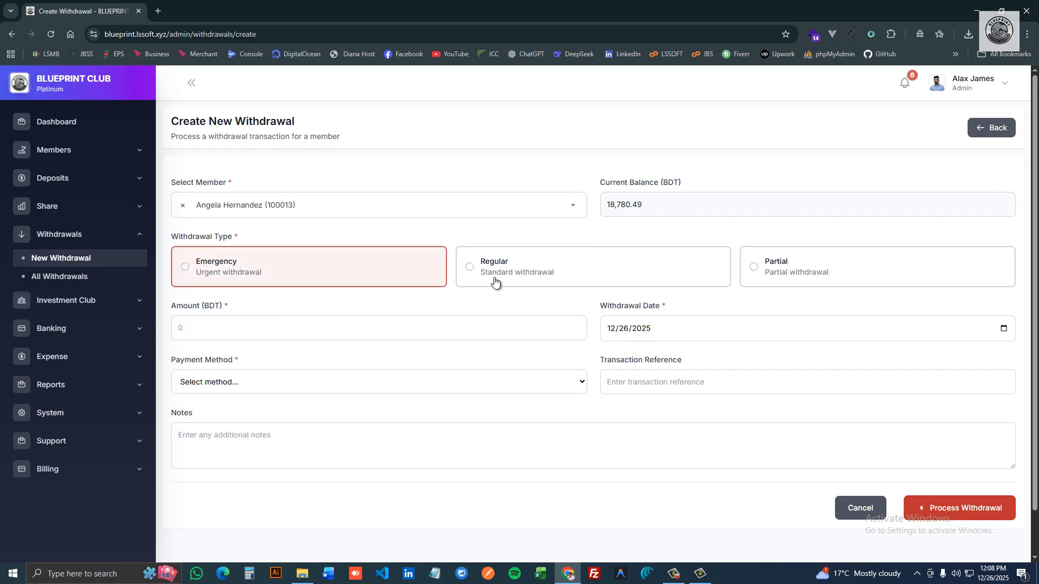
{"action": "left_click", "coordinate": [725, 280]}
{"action": "scroll", "coordinate": [703, 280], "scroll_direction": "down", "scroll_amount": 1}
{"action": "left_click", "coordinate": [605, 280]}
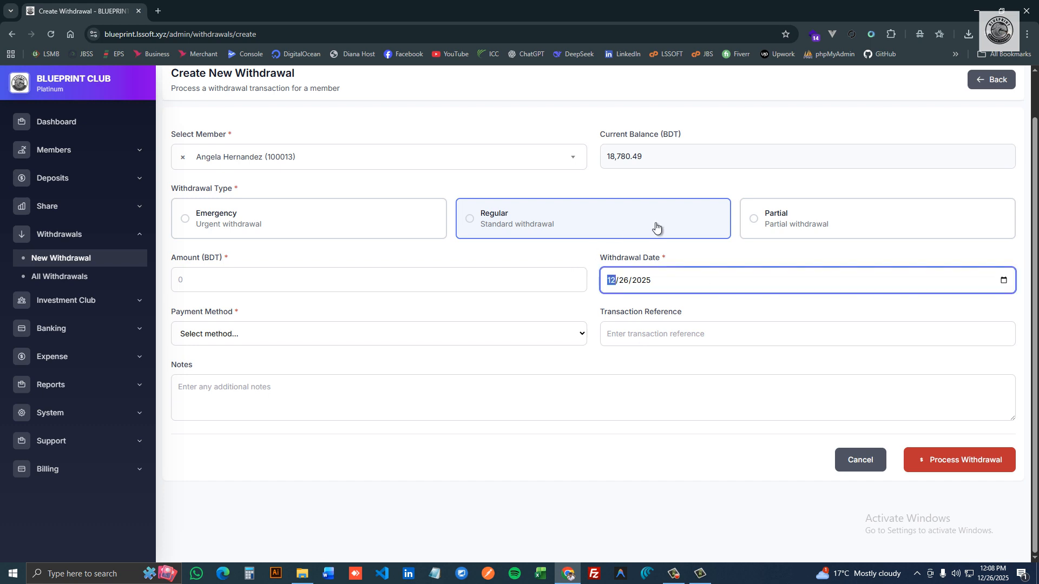
{"action": "left_click", "coordinate": [547, 337]}
{"action": "left_click", "coordinate": [248, 395]}
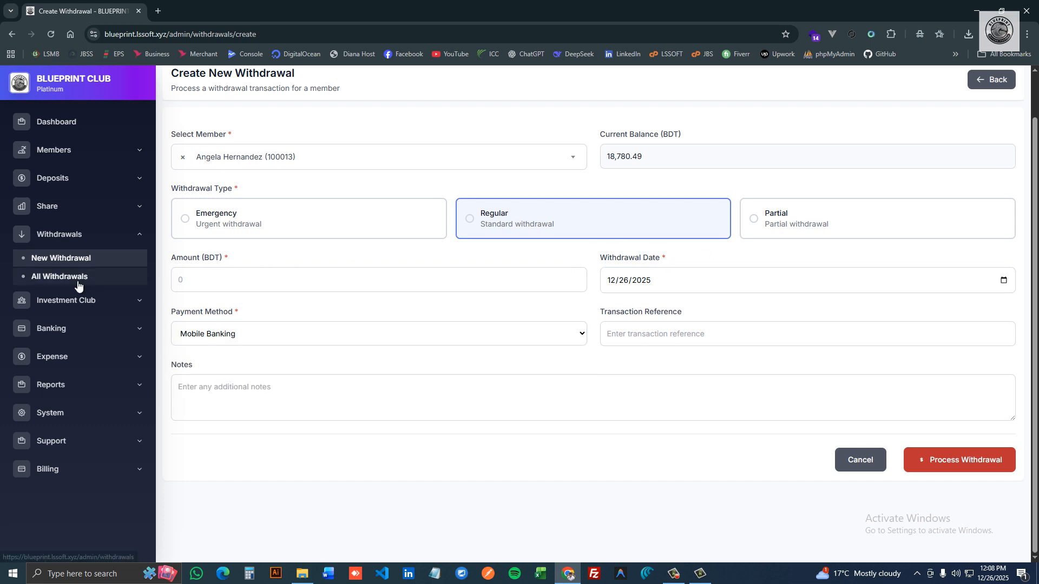
- Open the list of all withdrawals and review its filters and transactions
{"action": "left_click", "coordinate": [59, 278]}
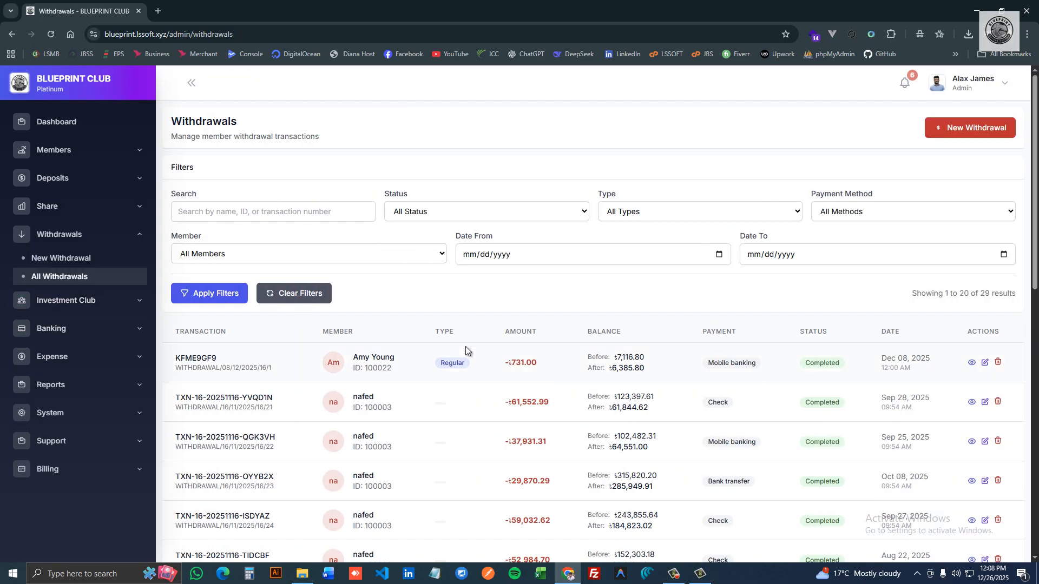
{"action": "scroll", "coordinate": [518, 344], "scroll_direction": "down", "scroll_amount": 6}
{"action": "scroll", "coordinate": [695, 244], "scroll_direction": "down", "scroll_amount": 8}
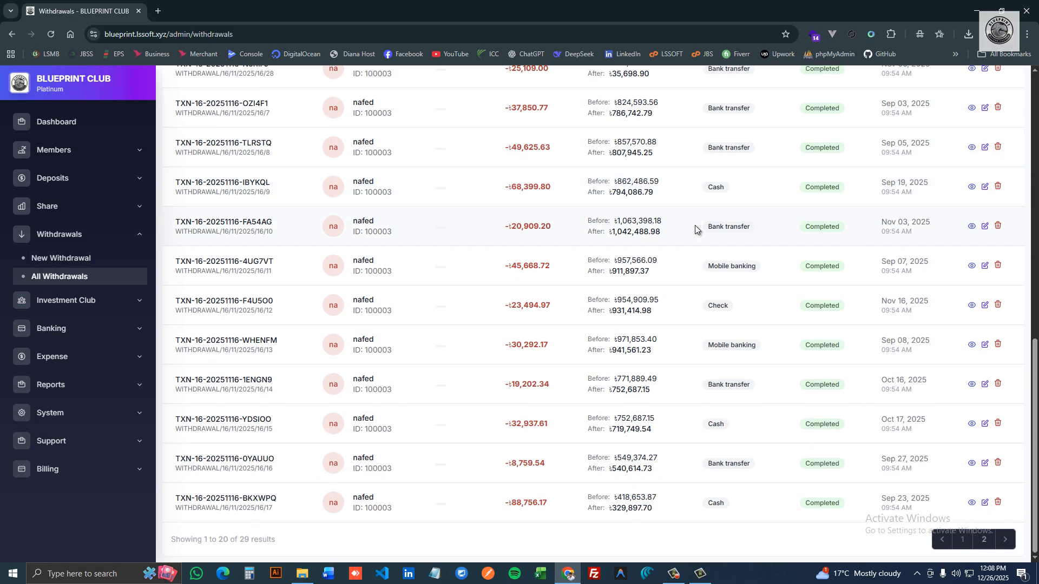
- Examine the amounts, before and after balances and payment methods in the list of all withdrawals
{"action": "scroll", "coordinate": [695, 225], "scroll_direction": "up", "scroll_amount": 9}
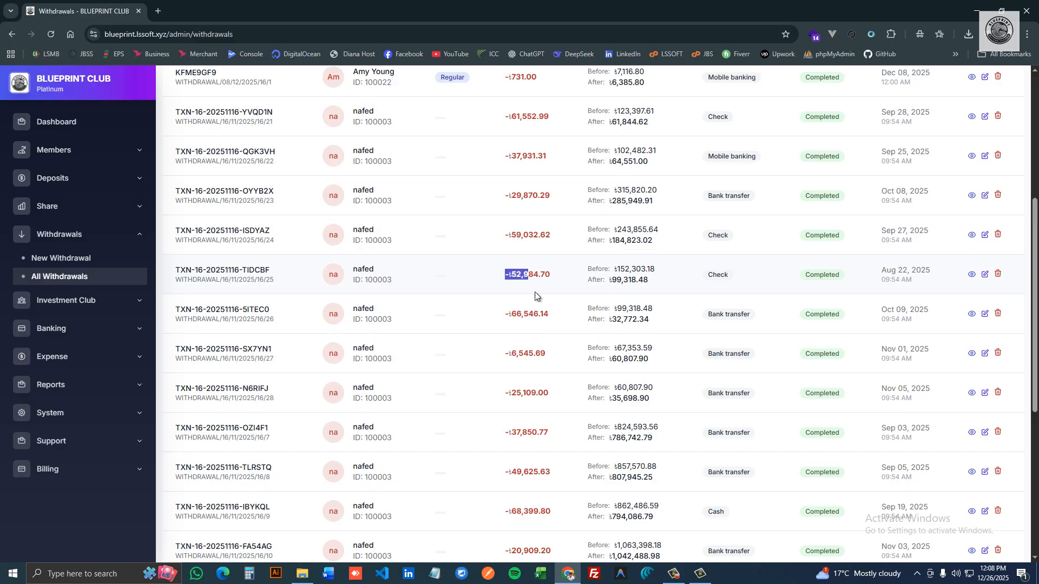
{"action": "left_click_drag", "start_coordinate": [577, 268], "coordinate": [729, 278]}
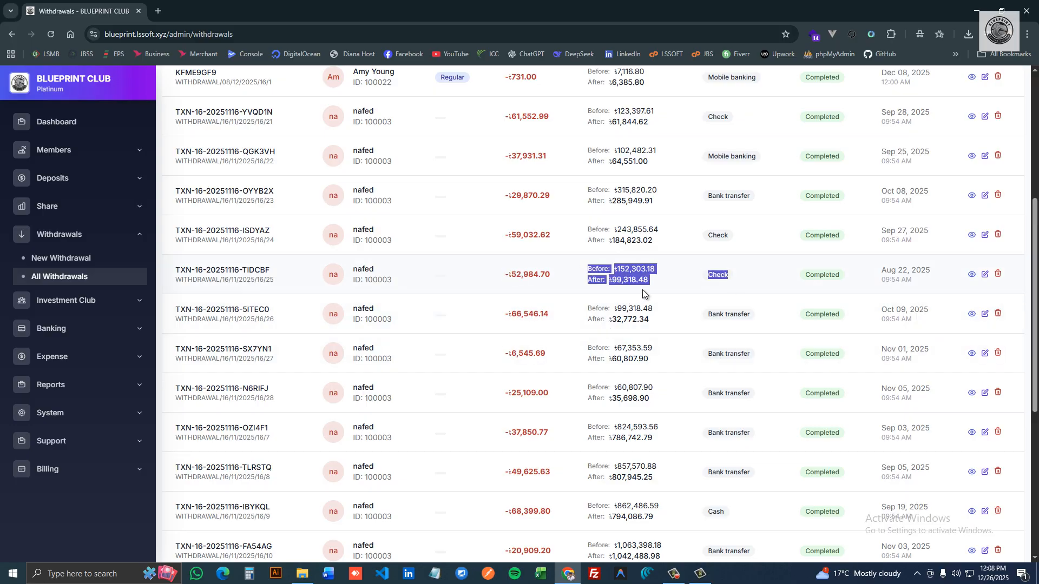
{"action": "triple_click", "coordinate": [576, 275]}
{"action": "scroll", "coordinate": [723, 332], "scroll_direction": "up", "scroll_amount": 5}
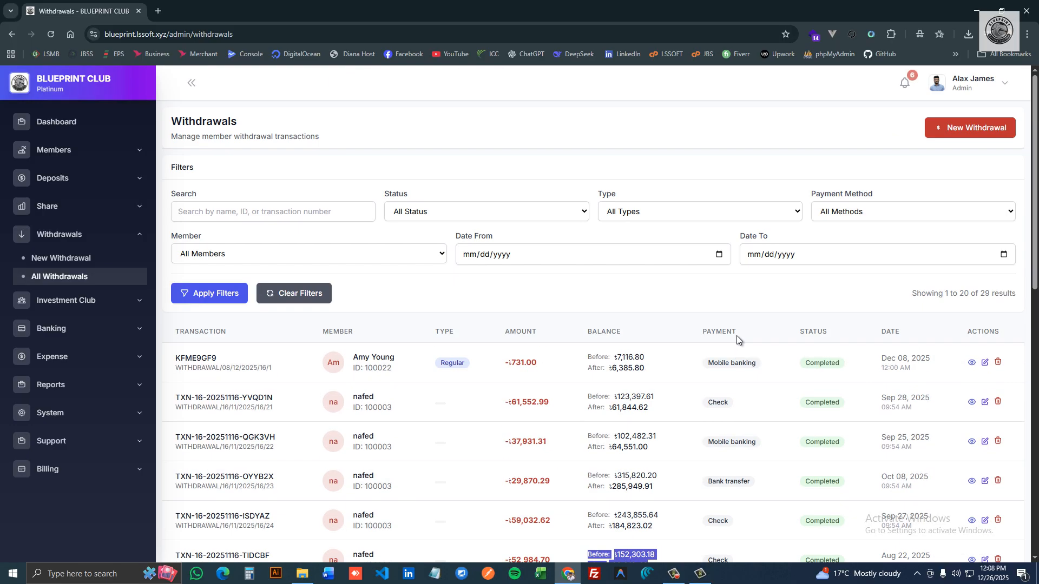
{"action": "scroll", "coordinate": [735, 335], "scroll_direction": "down", "scroll_amount": 5}
{"action": "scroll", "coordinate": [835, 338], "scroll_direction": "up", "scroll_amount": 5}
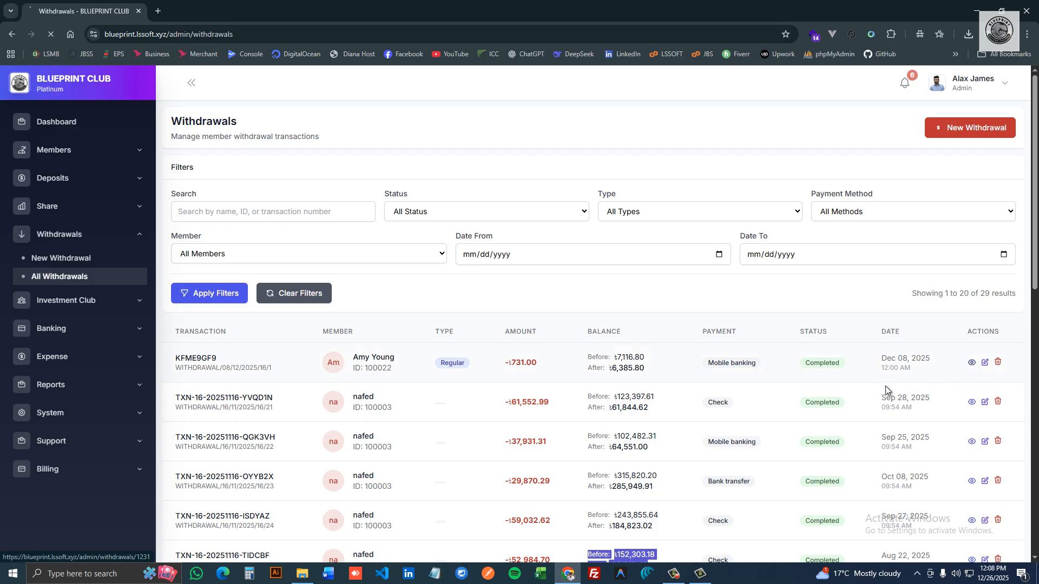
- Open the details of the Dec 08, 2025 withdrawal, review its request information and return to the withdrawals list
{"action": "left_click", "coordinate": [971, 362]}
{"action": "scroll", "coordinate": [691, 346], "scroll_direction": "down", "scroll_amount": 1}
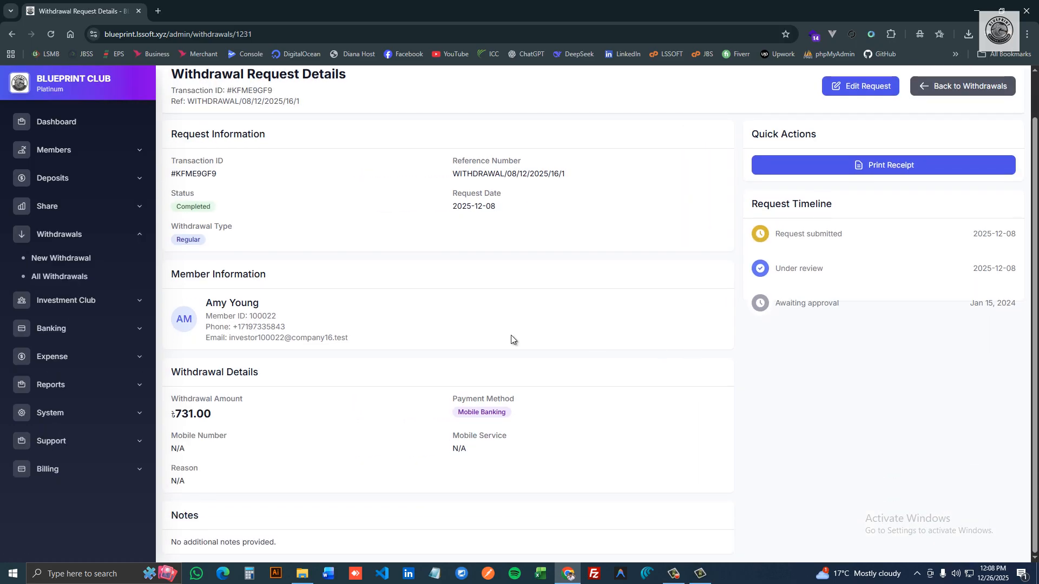
{"action": "scroll", "coordinate": [615, 334], "scroll_direction": "up", "scroll_amount": 1}
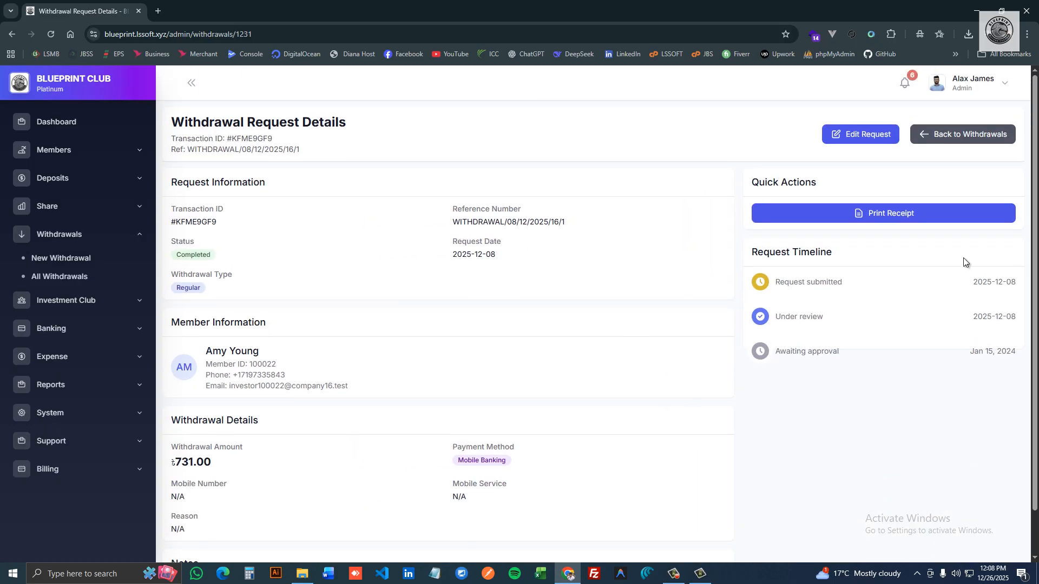
{"action": "left_click", "coordinate": [954, 140]}
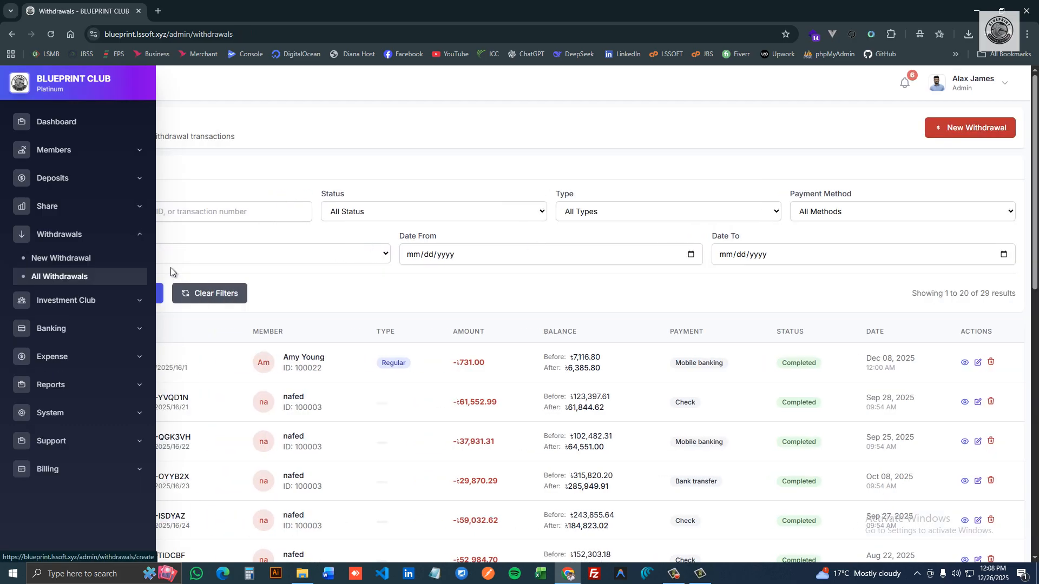
- Open the Investment Club categories and review the category cards from Cloud Computing to Land
{"action": "left_click", "coordinate": [88, 306]}
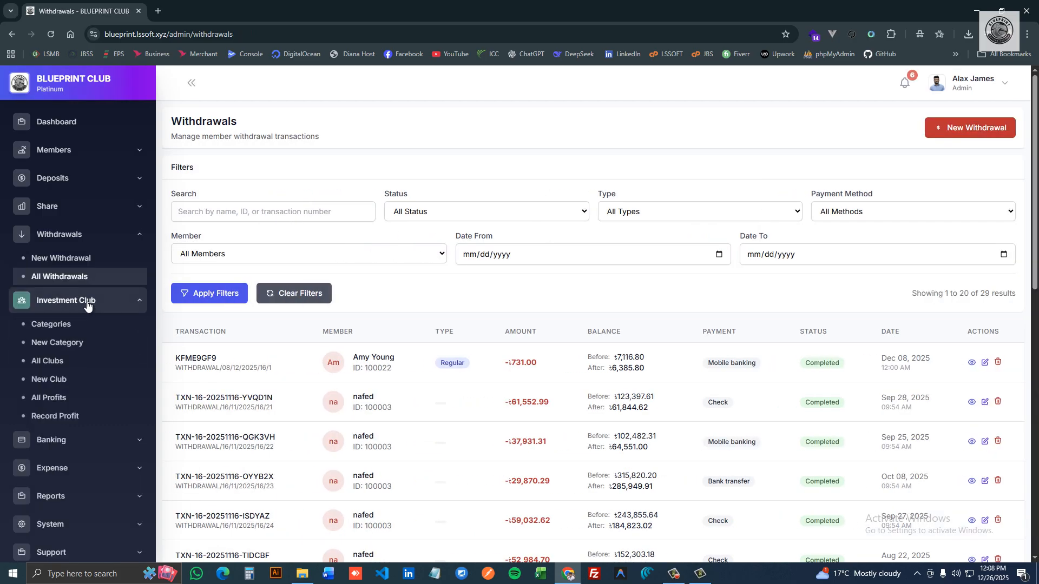
{"action": "scroll", "coordinate": [108, 260], "scroll_direction": "down", "scroll_amount": 1}
{"action": "left_click", "coordinate": [128, 210]}
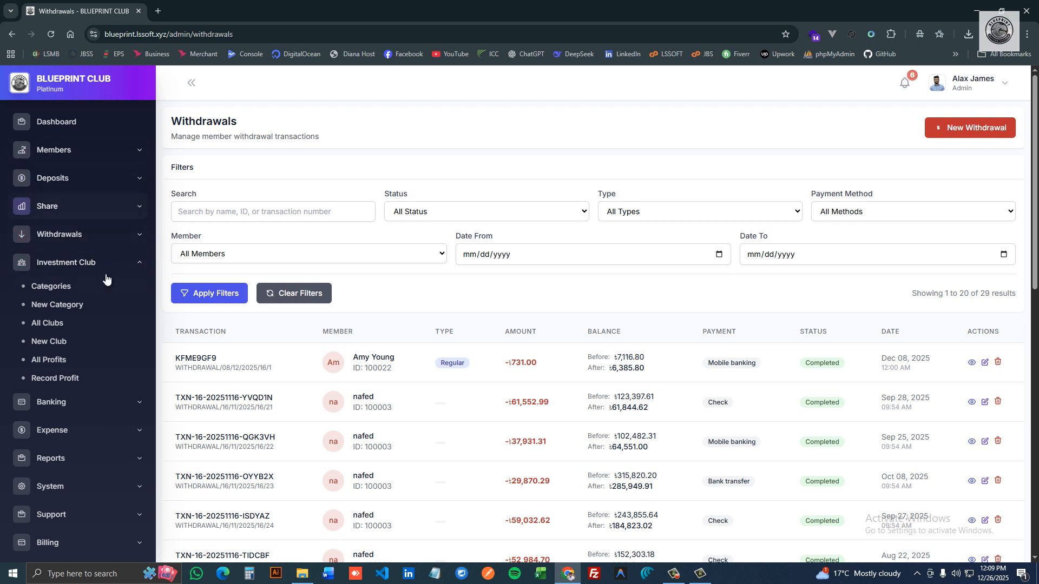
{"action": "left_click", "coordinate": [59, 287]}
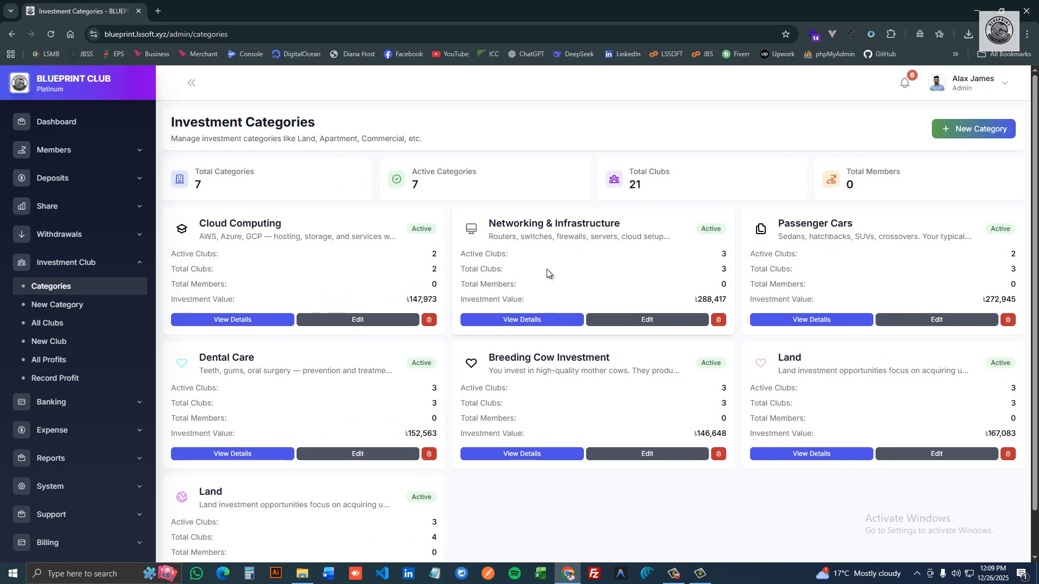
{"action": "scroll", "coordinate": [568, 276], "scroll_direction": "down", "scroll_amount": 1}
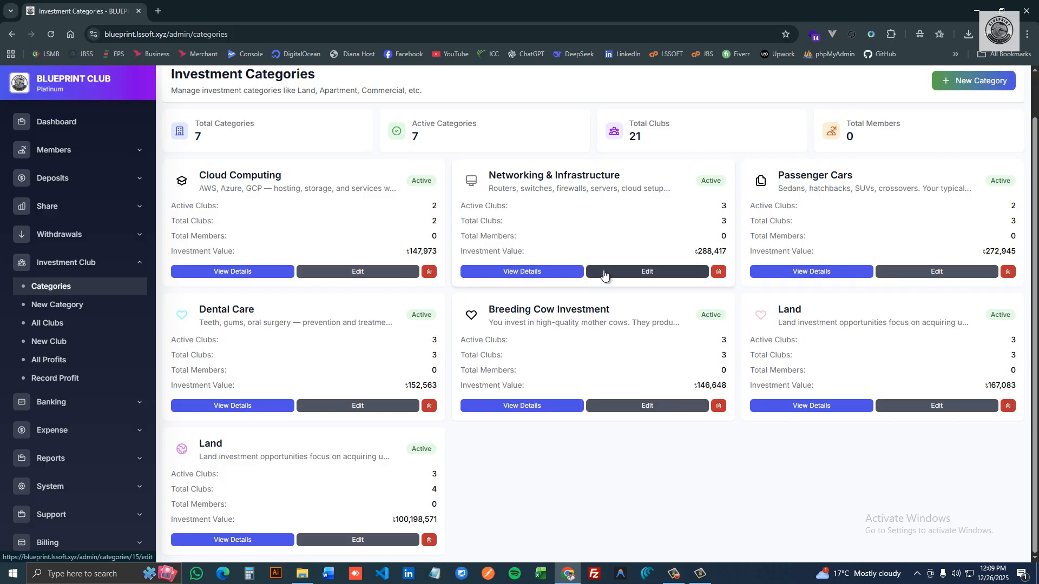
{"action": "scroll", "coordinate": [719, 301], "scroll_direction": "up", "scroll_amount": 1}
- Open the form for a new investment category and review its name, description, icon, color and status fields
{"action": "left_click", "coordinate": [968, 129]}
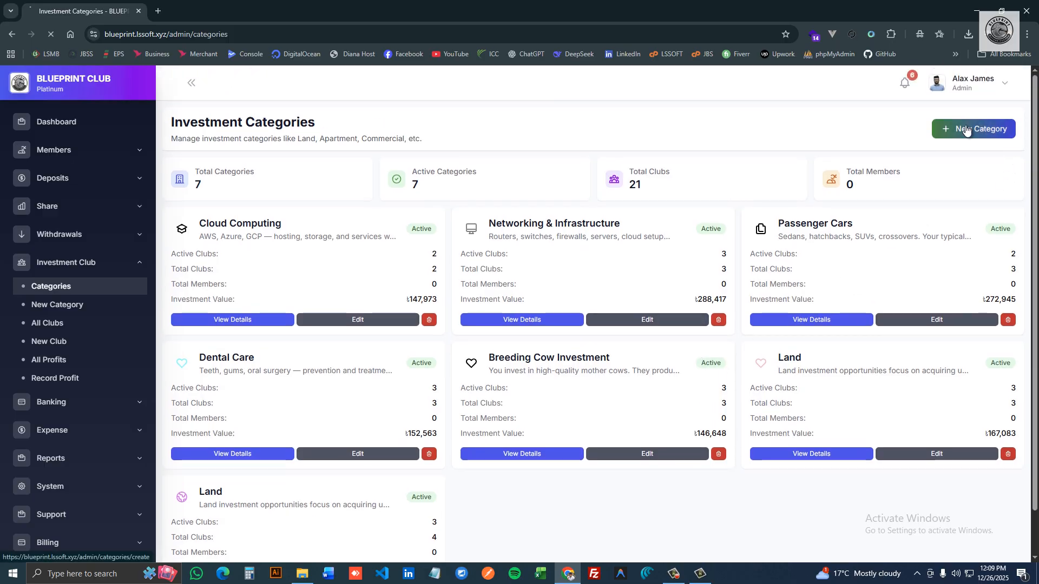
{"action": "scroll", "coordinate": [558, 250], "scroll_direction": "down", "scroll_amount": 1}
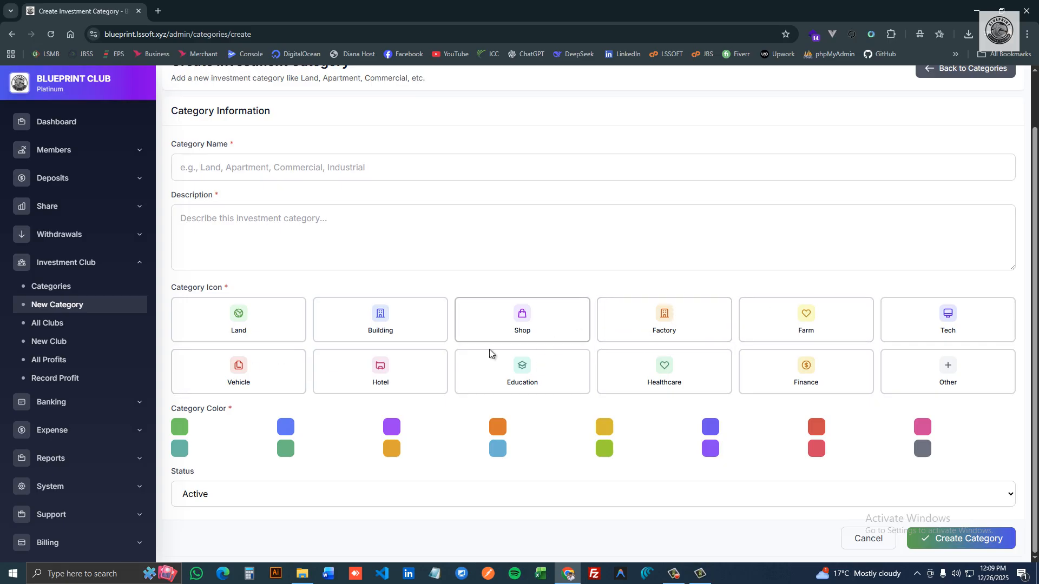
{"action": "scroll", "coordinate": [445, 347], "scroll_direction": "up", "scroll_amount": 1}
{"action": "scroll", "coordinate": [445, 337], "scroll_direction": "down", "scroll_amount": 1}
{"action": "scroll", "coordinate": [444, 337], "scroll_direction": "down", "scroll_amount": 1}
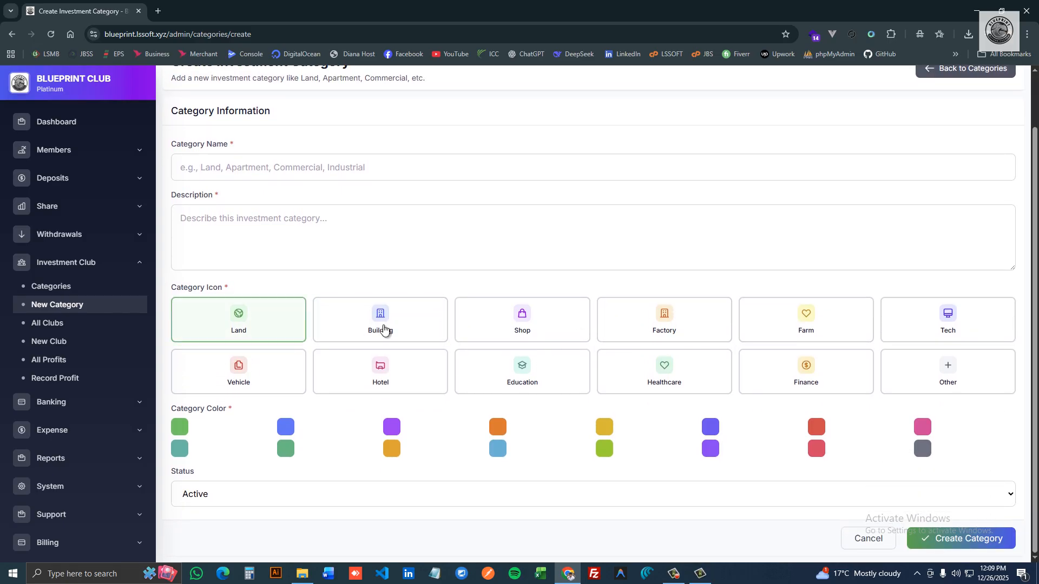
- Try the category icons from Building and Shop through Hotel and Finance, ending on Other
{"action": "left_click", "coordinate": [383, 329]}
{"action": "left_click", "coordinate": [478, 324]}
{"action": "left_click", "coordinate": [806, 325]}
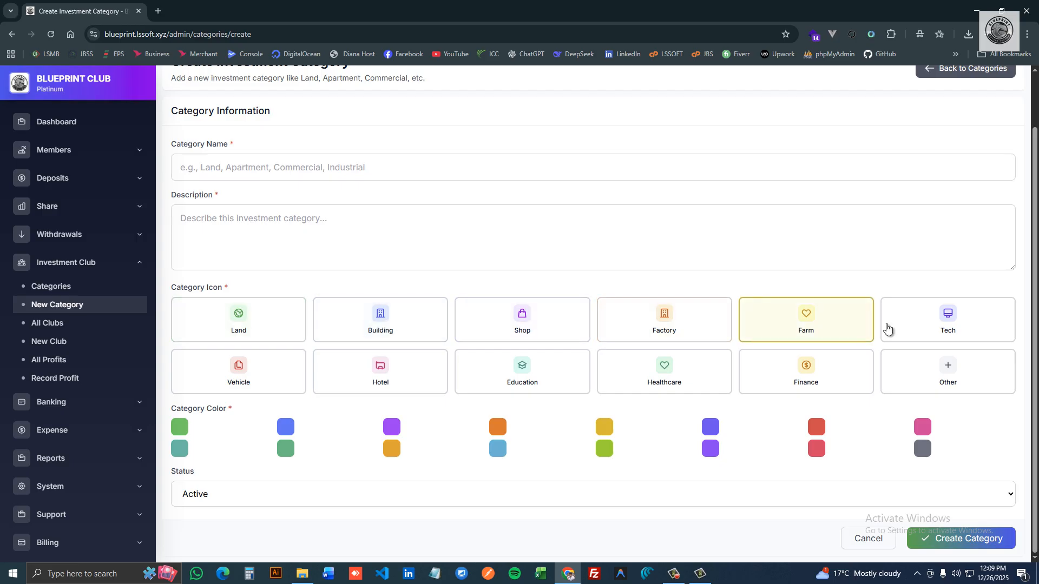
{"action": "left_click", "coordinate": [890, 326]}
{"action": "left_click", "coordinate": [219, 385]}
{"action": "left_click", "coordinate": [443, 385]}
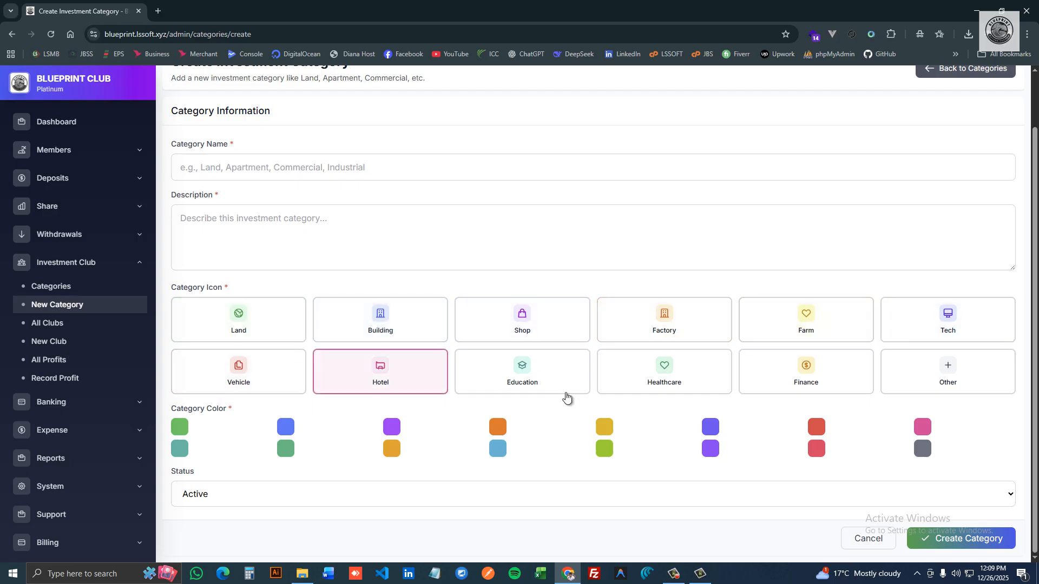
{"action": "left_click", "coordinate": [569, 392]}
{"action": "left_click_drag", "start_coordinate": [657, 382], "coordinate": [811, 380]}
{"action": "left_click", "coordinate": [811, 381]}
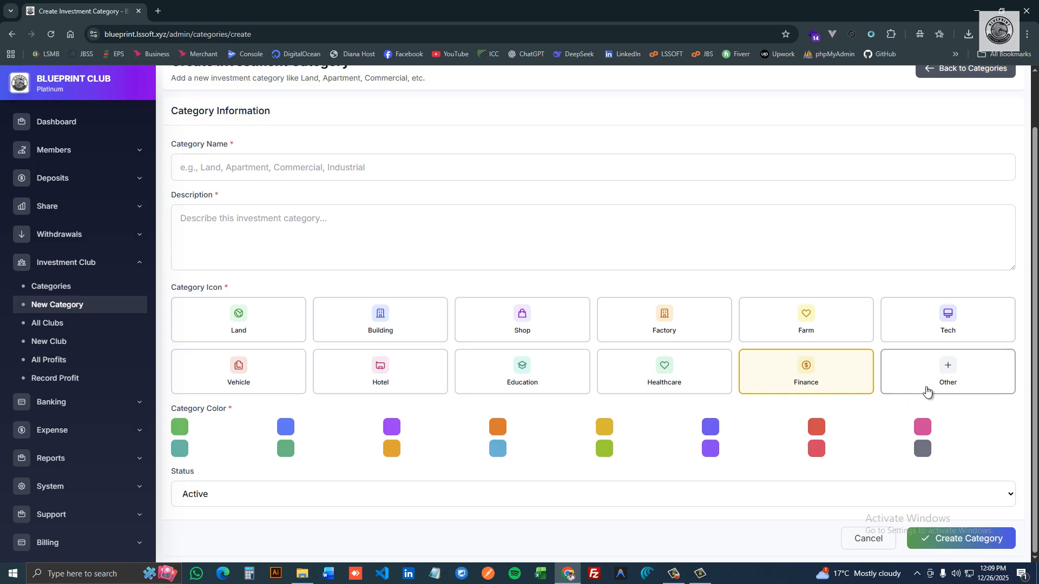
{"action": "left_click", "coordinate": [929, 385]}
{"action": "scroll", "coordinate": [462, 349], "scroll_direction": "up", "scroll_amount": 1}
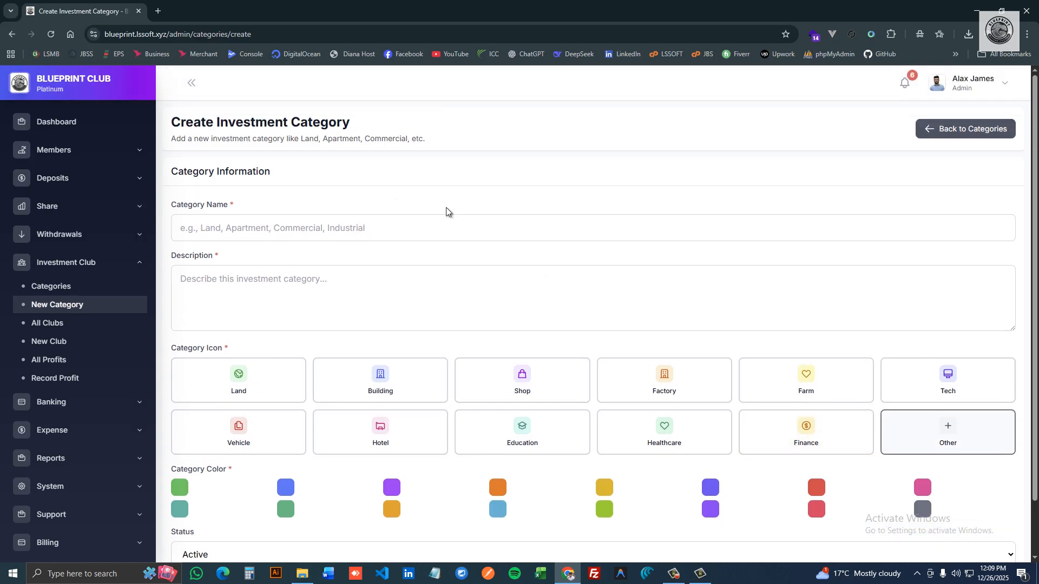
{"action": "scroll", "coordinate": [477, 303], "scroll_direction": "down", "scroll_amount": 1}
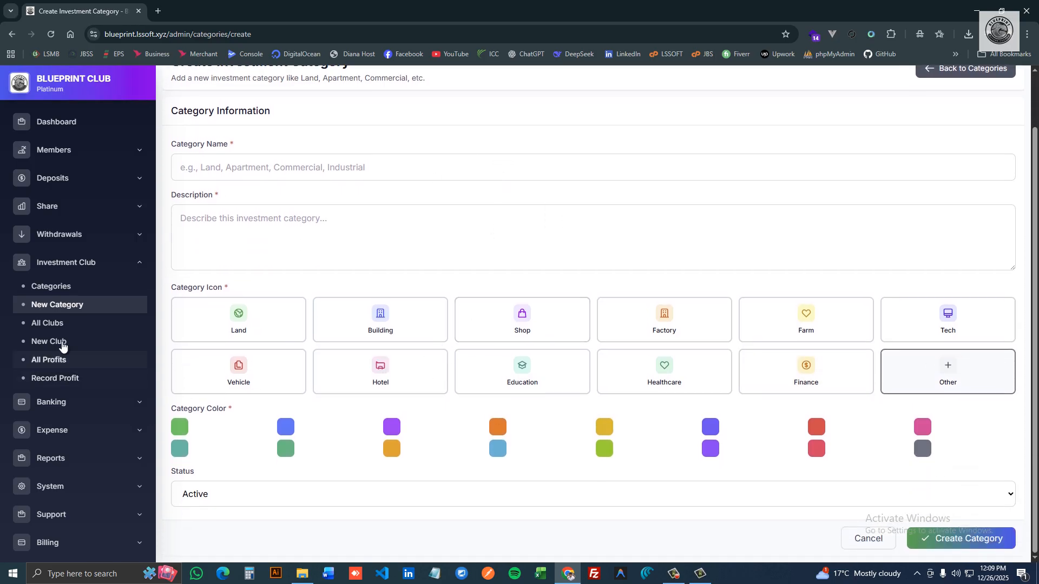
- Open the list of all investment clubs and review its totals, filters and club cards
{"action": "left_click", "coordinate": [51, 324]}
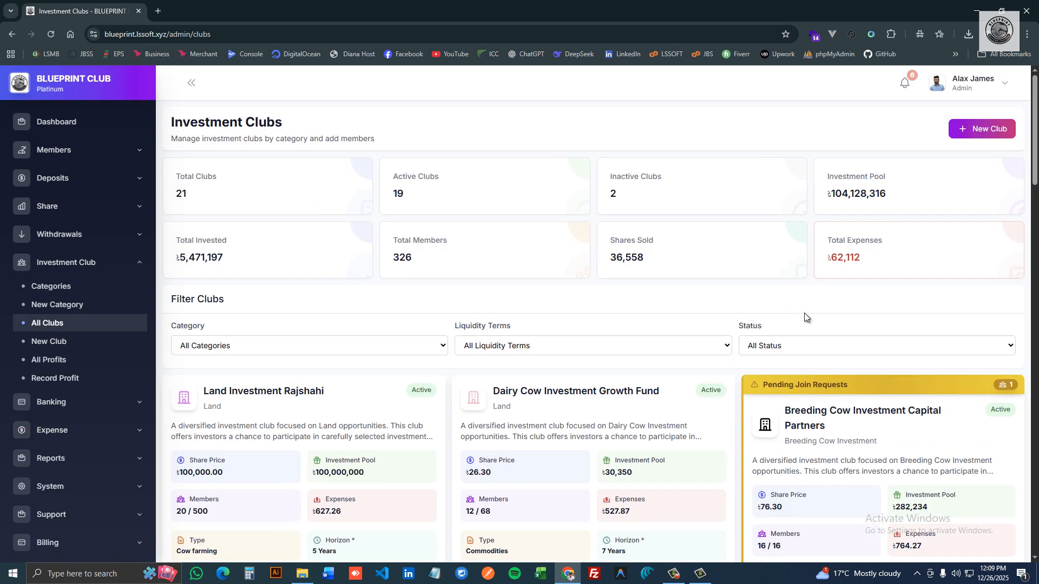
{"action": "scroll", "coordinate": [744, 314], "scroll_direction": "down", "scroll_amount": 15}
{"action": "scroll", "coordinate": [744, 307], "scroll_direction": "down", "scroll_amount": 10}
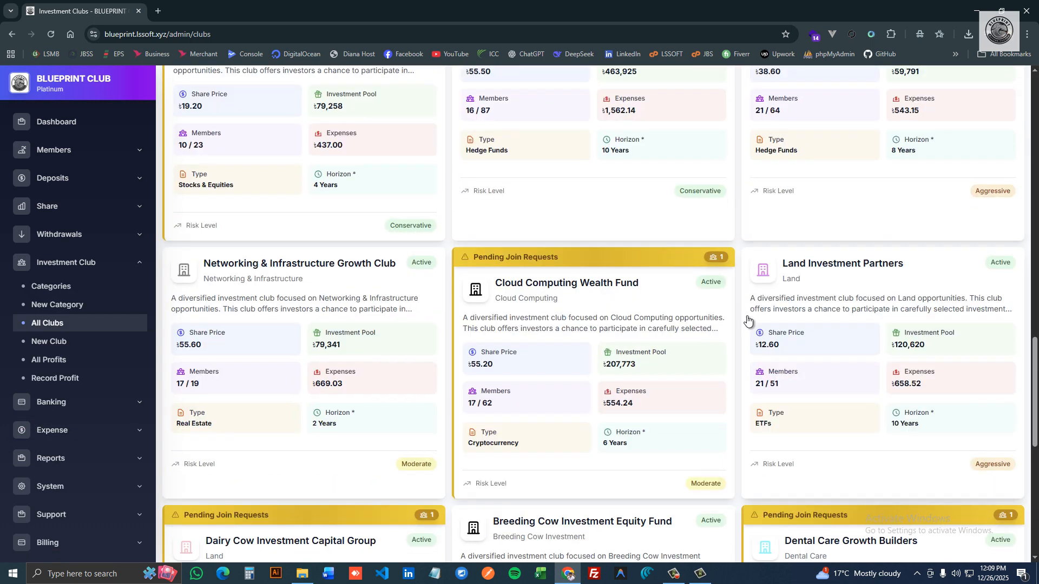
{"action": "scroll", "coordinate": [758, 330], "scroll_direction": "up", "scroll_amount": 17}
{"action": "scroll", "coordinate": [759, 334], "scroll_direction": "up", "scroll_amount": 8}
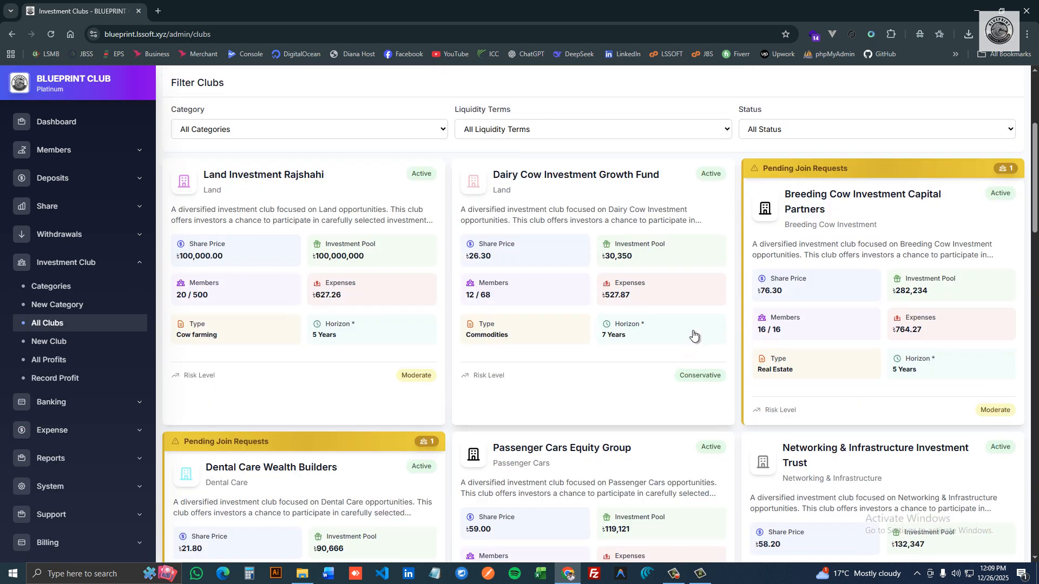
{"action": "scroll", "coordinate": [331, 252], "scroll_direction": "down", "scroll_amount": 2}
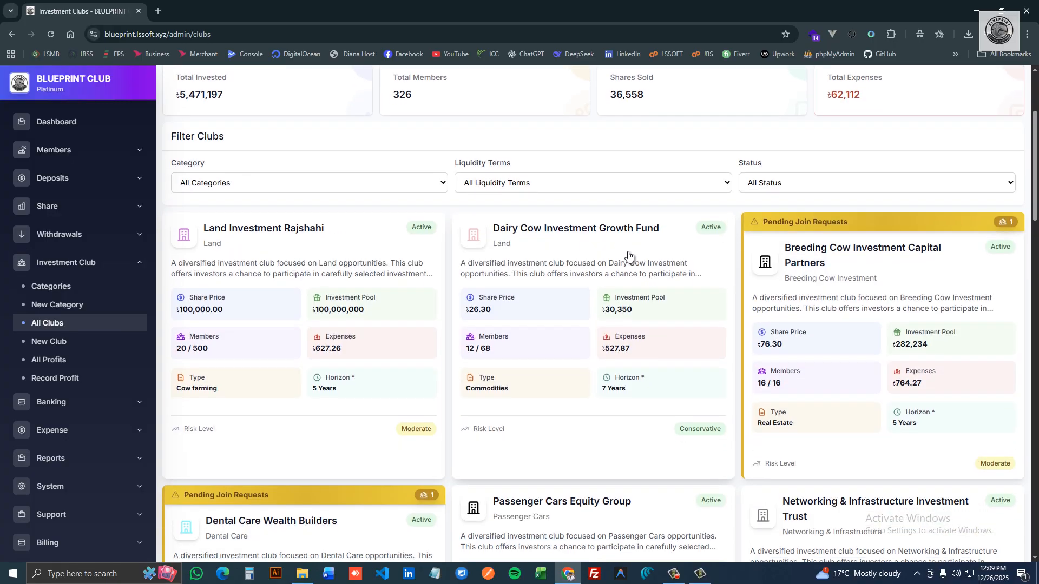
{"action": "scroll", "coordinate": [944, 232], "scroll_direction": "down", "scroll_amount": 5}
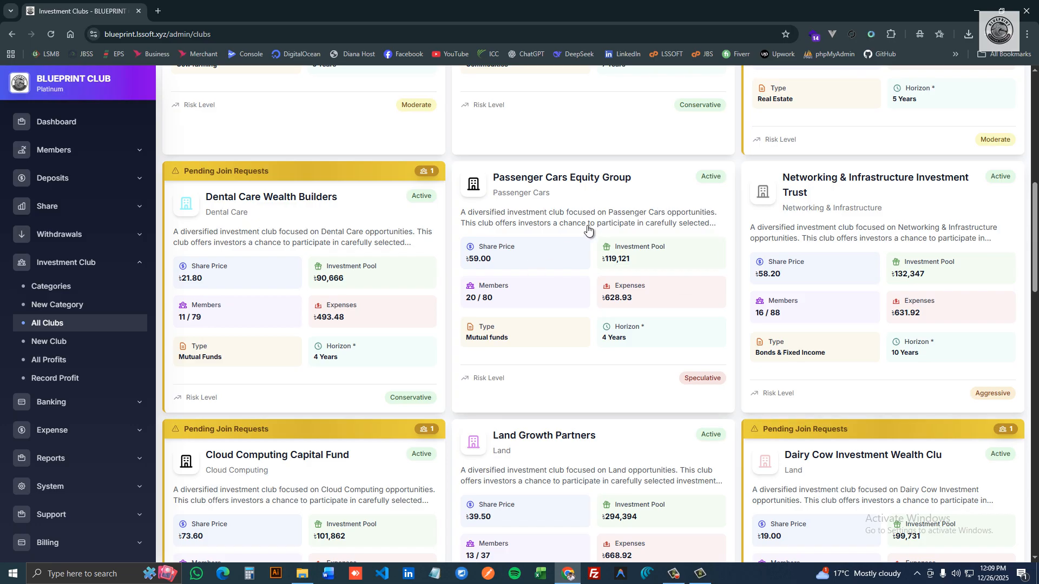
{"action": "scroll", "coordinate": [638, 259], "scroll_direction": "down", "scroll_amount": 2}
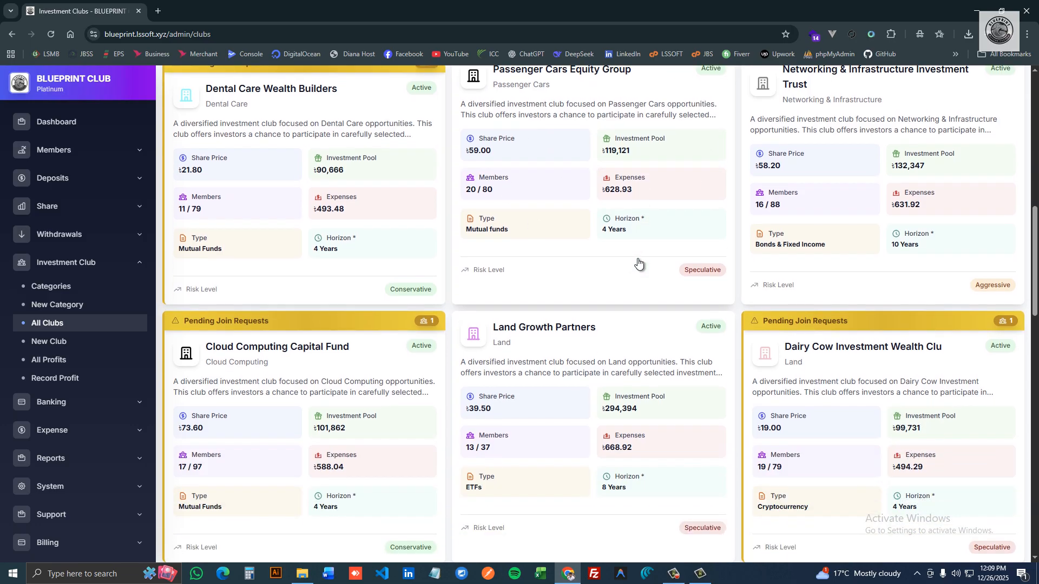
- Open the Dairy Cow Investment Growth Fund club and review its club information, quick stats and quick actions
{"action": "scroll", "coordinate": [639, 263], "scroll_direction": "up", "scroll_amount": 6}
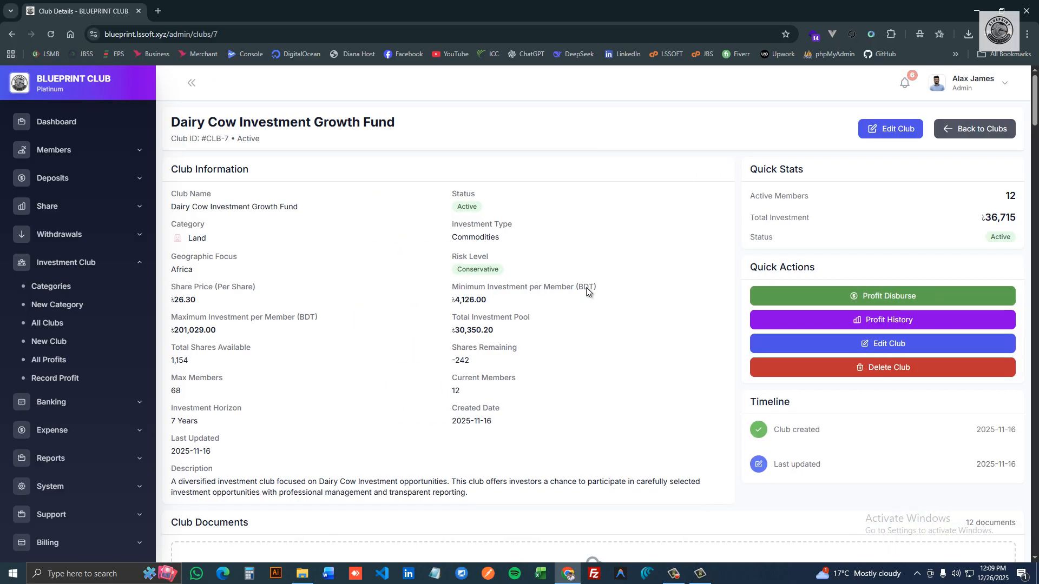
{"action": "left_click_drag", "start_coordinate": [176, 173], "coordinate": [538, 424]}
{"action": "left_click", "coordinate": [538, 425]}
{"action": "scroll", "coordinate": [484, 367], "scroll_direction": "down", "scroll_amount": 1}
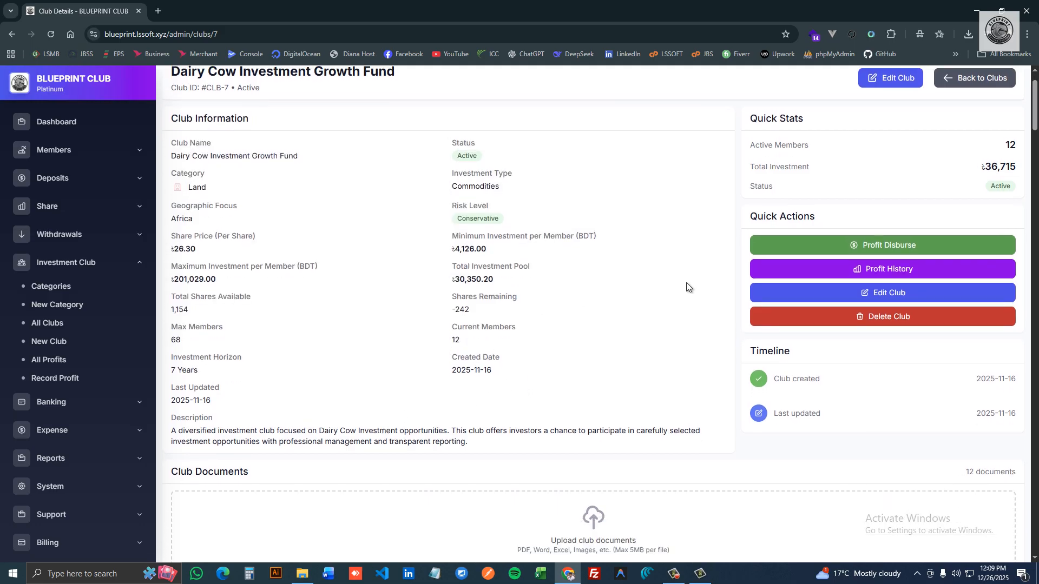
{"action": "scroll", "coordinate": [845, 204], "scroll_direction": "up", "scroll_amount": 1}
- Examine the club's document upload area and the list of club documents with their categories and visibility
{"action": "scroll", "coordinate": [837, 206], "scroll_direction": "down", "scroll_amount": 5}
{"action": "scroll", "coordinate": [839, 240], "scroll_direction": "down", "scroll_amount": 3}
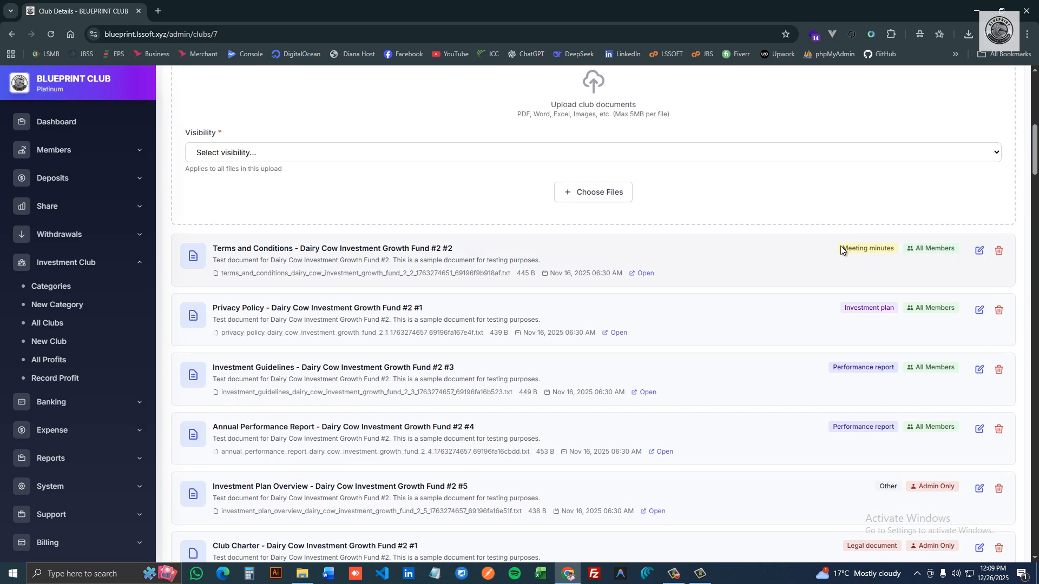
{"action": "scroll", "coordinate": [991, 321], "scroll_direction": "up", "scroll_amount": 7}
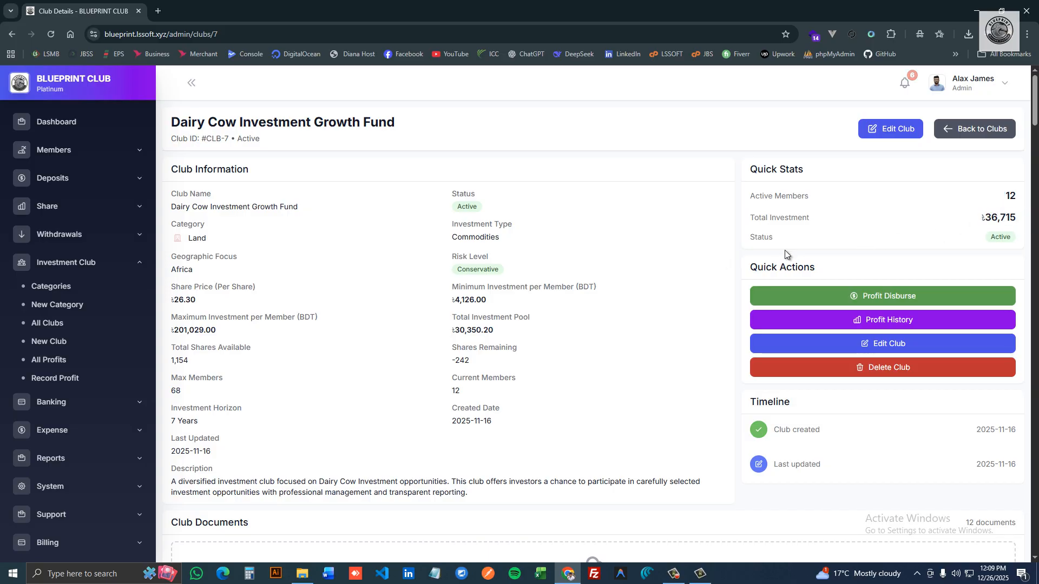
{"action": "scroll", "coordinate": [568, 291], "scroll_direction": "down", "scroll_amount": 10}
{"action": "scroll", "coordinate": [619, 282], "scroll_direction": "up", "scroll_amount": 5}
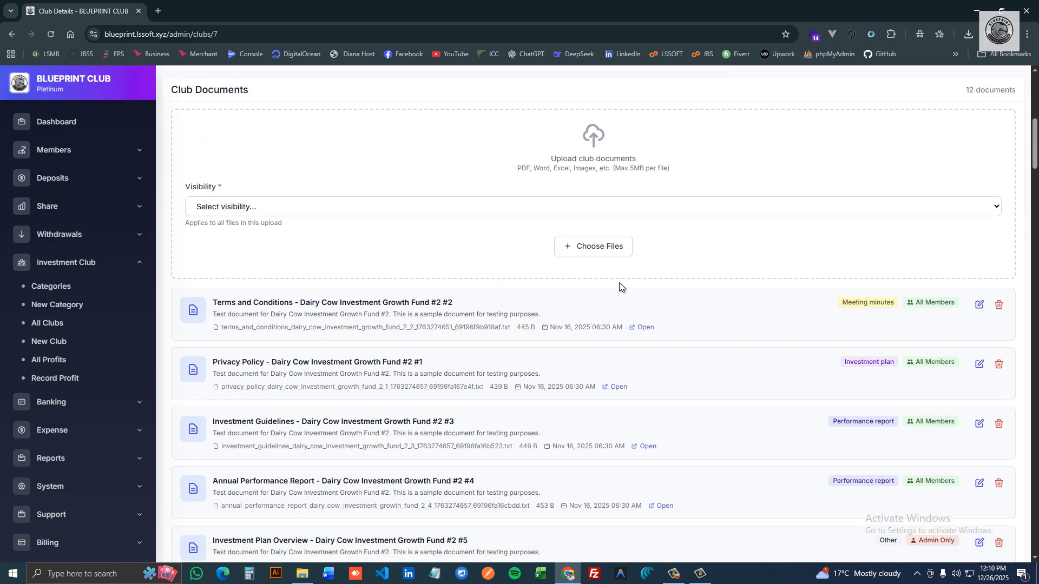
{"action": "scroll", "coordinate": [568, 286], "scroll_direction": "down", "scroll_amount": 6}
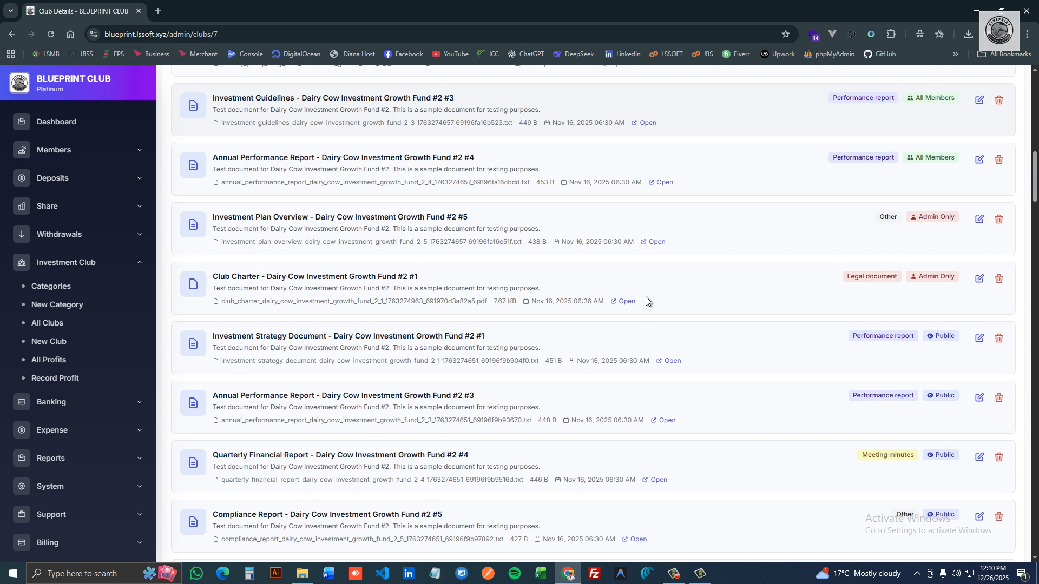
{"action": "scroll", "coordinate": [645, 298], "scroll_direction": "up", "scroll_amount": 6}
{"action": "scroll", "coordinate": [699, 325], "scroll_direction": "up", "scroll_amount": 2}
- Review the Club Members section and the investment, document and refund options for each member
{"action": "scroll", "coordinate": [707, 329], "scroll_direction": "down", "scroll_amount": 10}
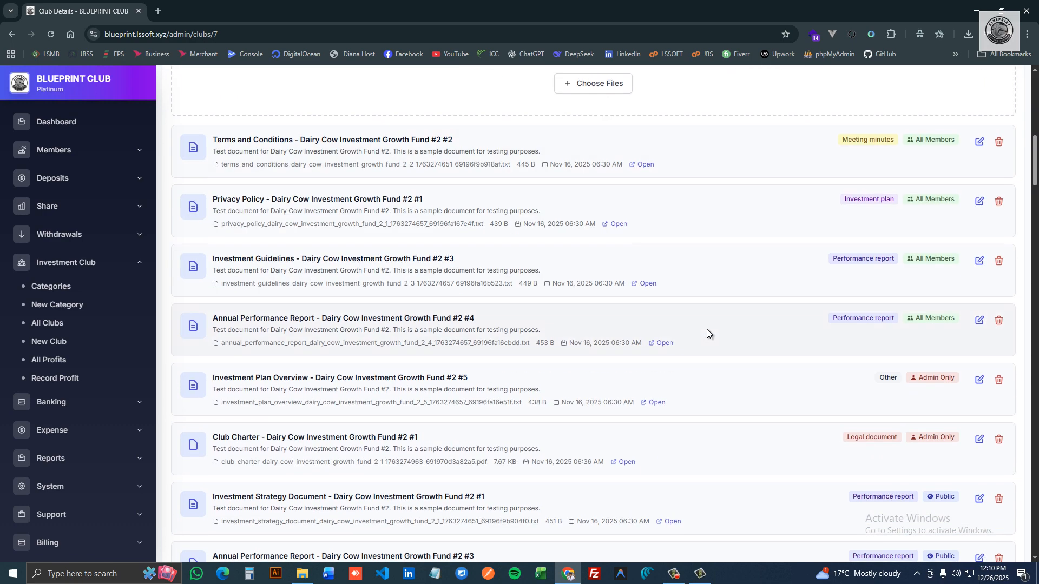
{"action": "scroll", "coordinate": [692, 321], "scroll_direction": "down", "scroll_amount": 2}
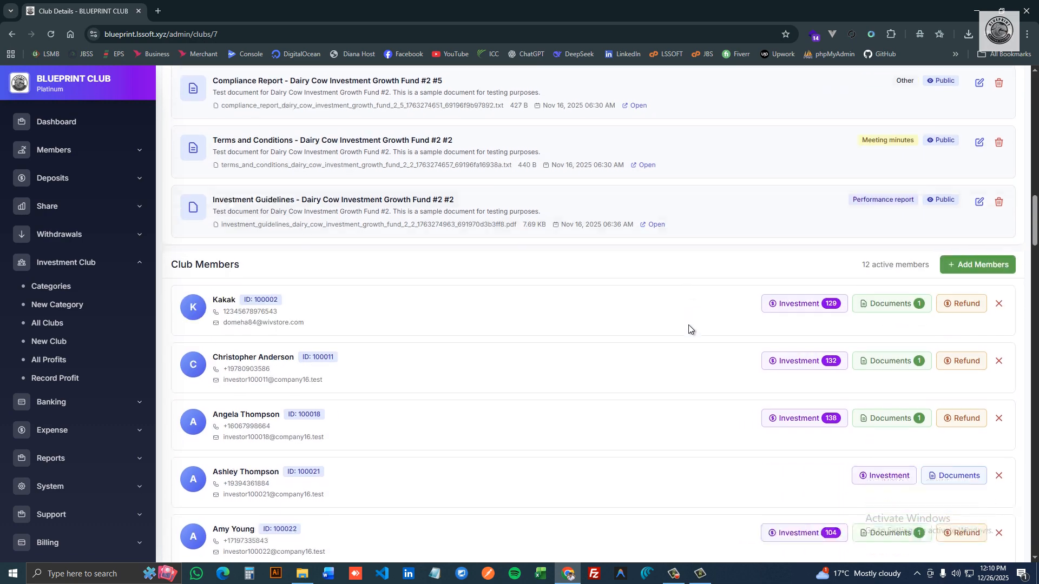
{"action": "scroll", "coordinate": [691, 313], "scroll_direction": "down", "scroll_amount": 3}
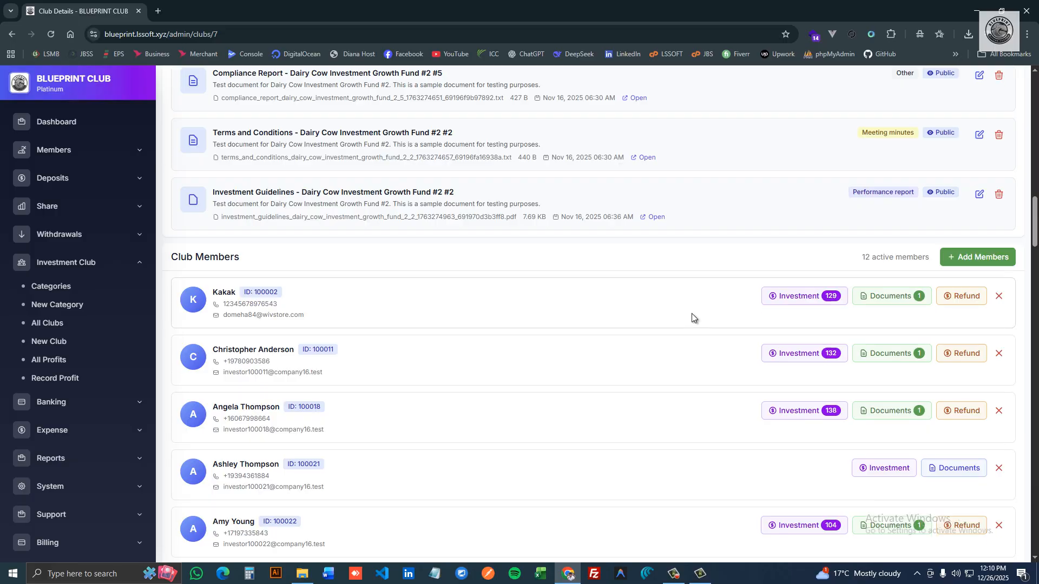
{"action": "scroll", "coordinate": [282, 168], "scroll_direction": "up", "scroll_amount": 1}
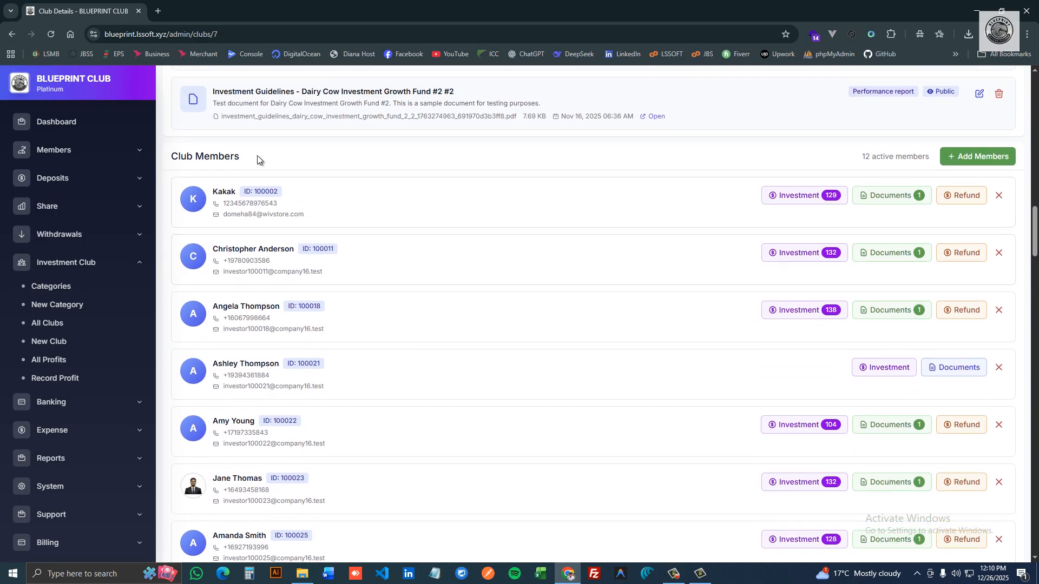
- View the first club member's documents and share investment details, closing both without uploading or purchasing anything
{"action": "triple_click", "coordinate": [175, 155]}
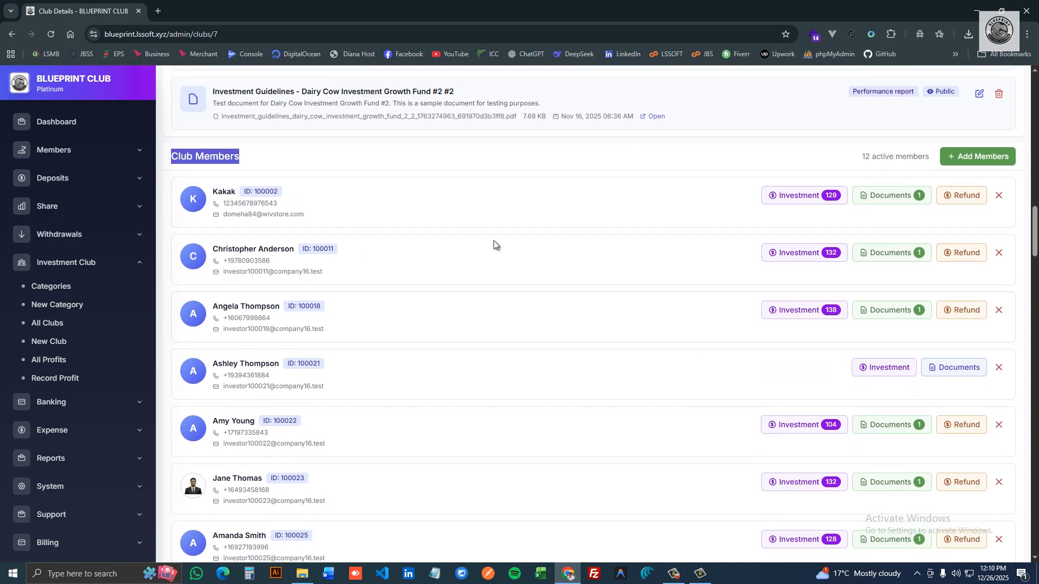
{"action": "left_click", "coordinate": [886, 195]}
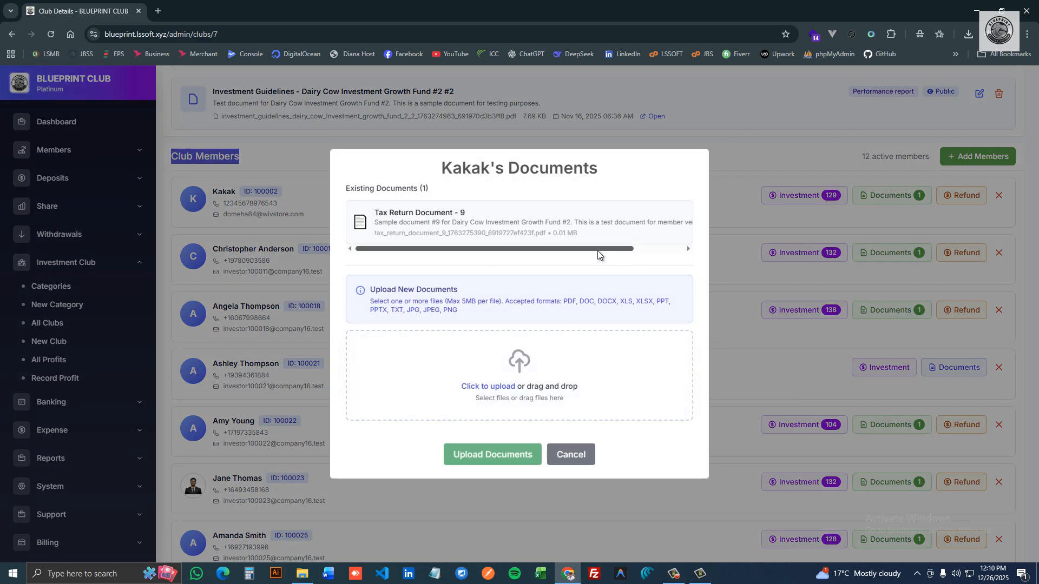
{"action": "left_click_drag", "start_coordinate": [598, 251], "coordinate": [687, 246]}
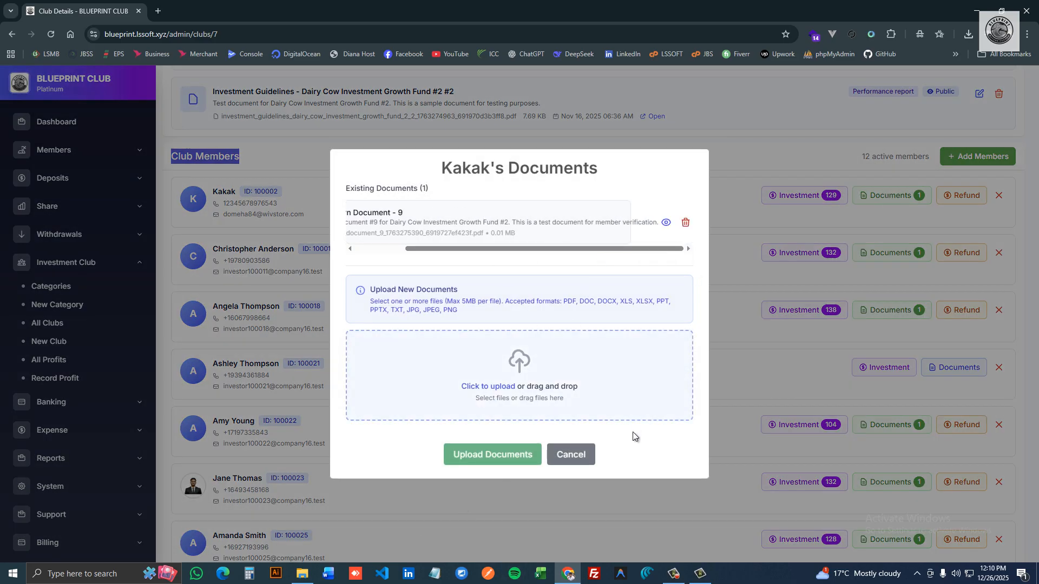
{"action": "left_click_drag", "start_coordinate": [591, 249], "coordinate": [540, 240]}
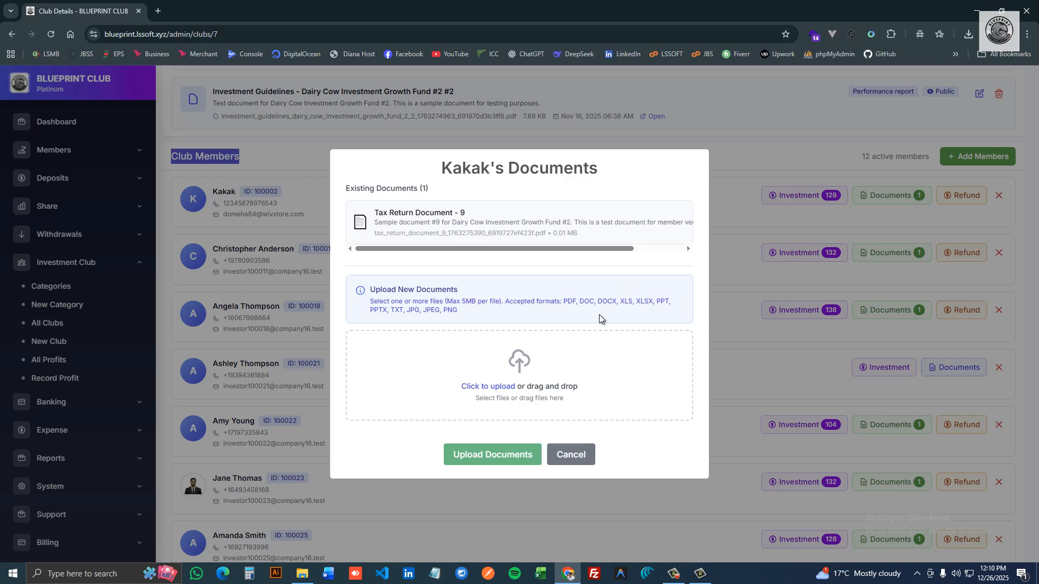
{"action": "left_click", "coordinate": [575, 459]}
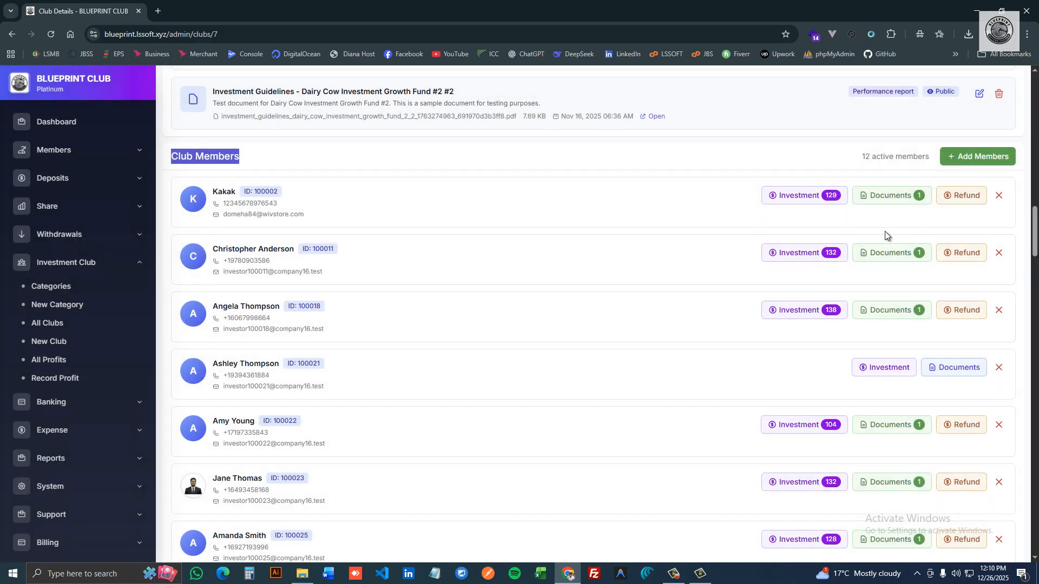
{"action": "left_click", "coordinate": [806, 194]}
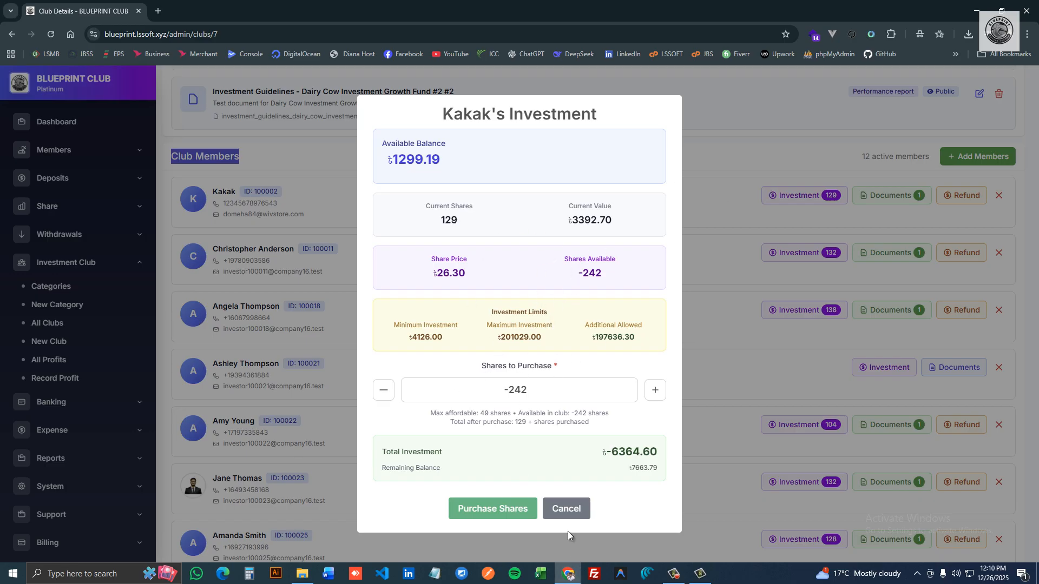
{"action": "left_click", "coordinate": [569, 512]}
- Review the Club Activity Log of the Dairy Cow Investment Growth Fund through its last entry on the page
{"action": "scroll", "coordinate": [833, 408], "scroll_direction": "down", "scroll_amount": 11}
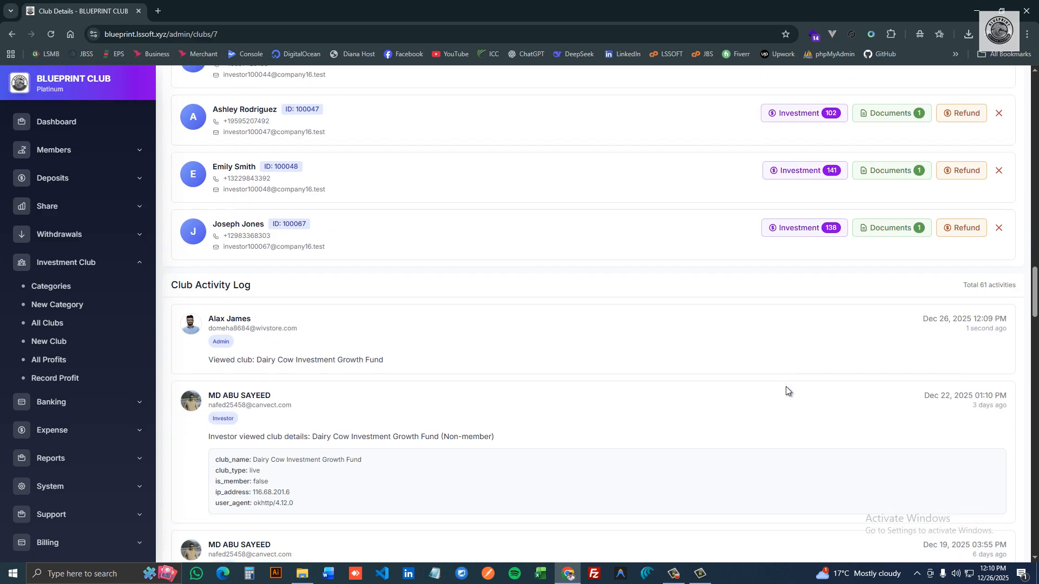
{"action": "scroll", "coordinate": [785, 386], "scroll_direction": "down", "scroll_amount": 20}
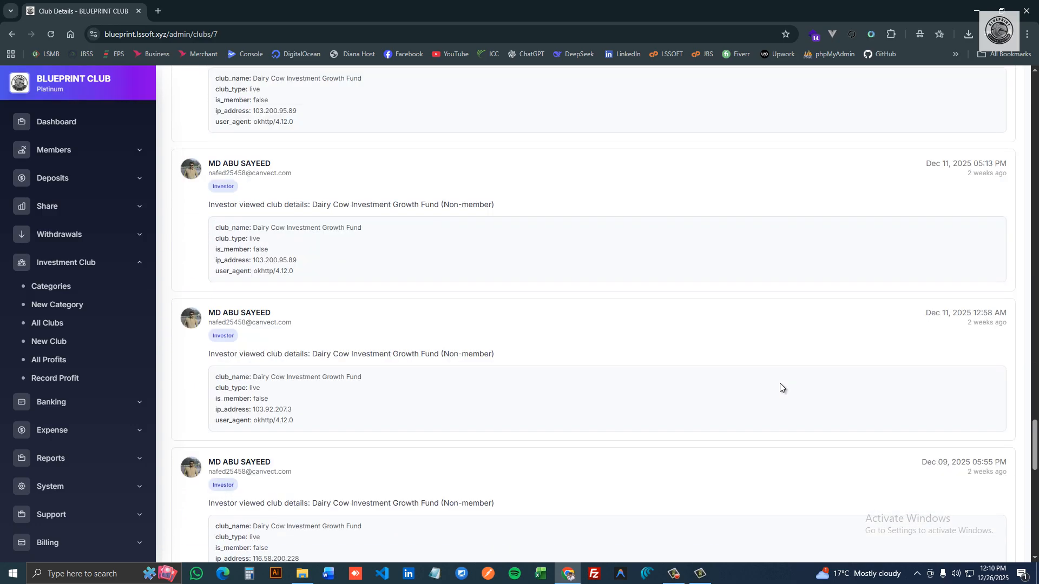
{"action": "scroll", "coordinate": [781, 383], "scroll_direction": "down", "scroll_amount": 15}
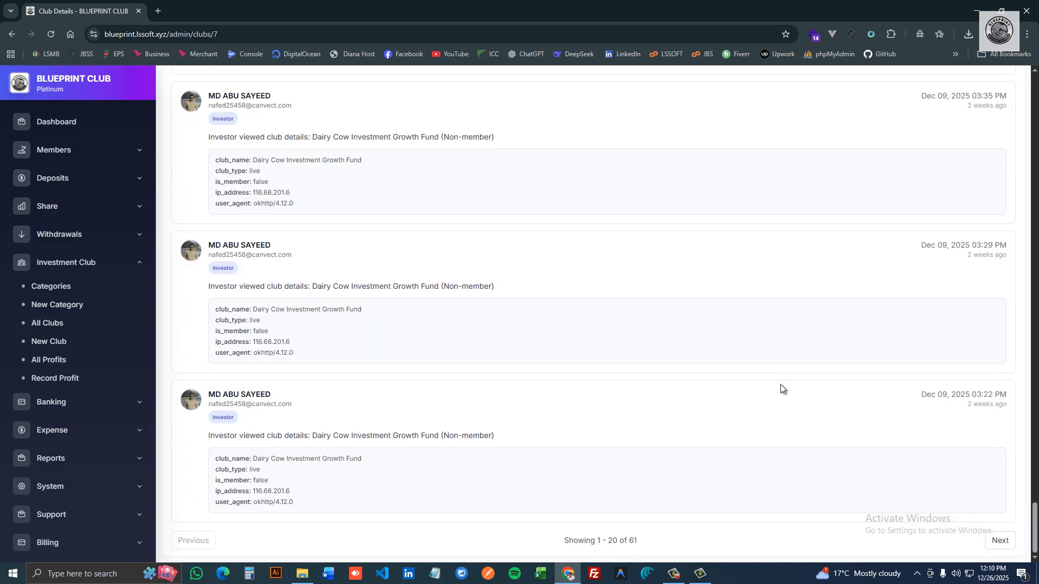
{"action": "scroll", "coordinate": [559, 341], "scroll_direction": "up", "scroll_amount": 15}
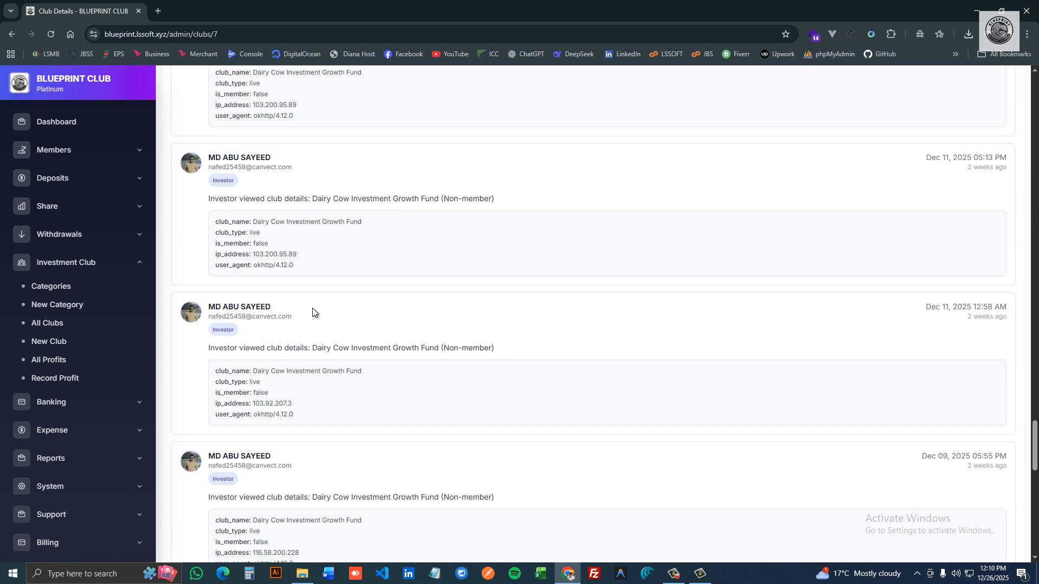
- Return to the list of all investment clubs and examine which club cards are flagged with pending join requests
{"action": "left_click", "coordinate": [50, 324]}
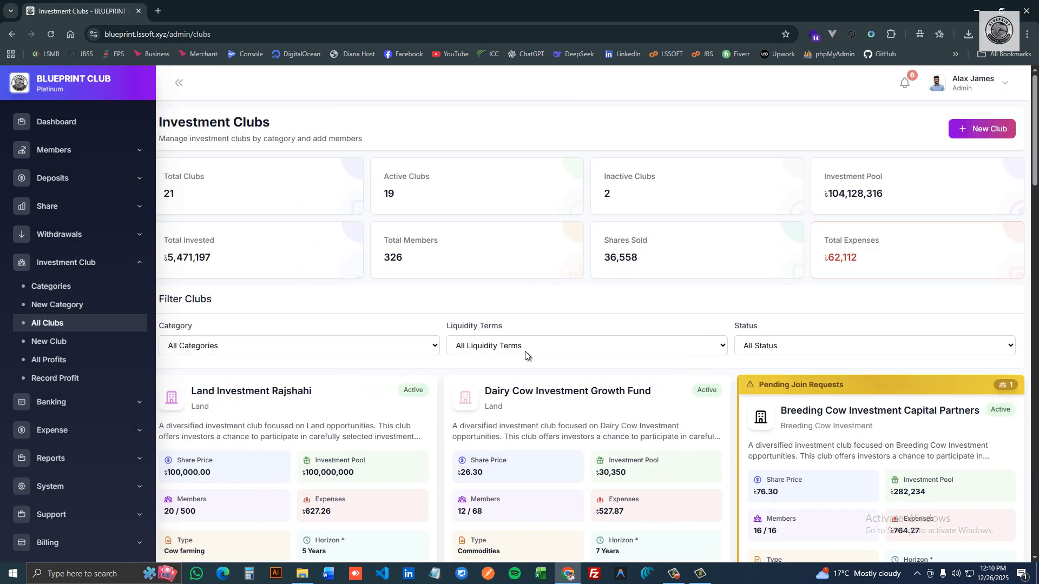
{"action": "scroll", "coordinate": [580, 350], "scroll_direction": "down", "scroll_amount": 10}
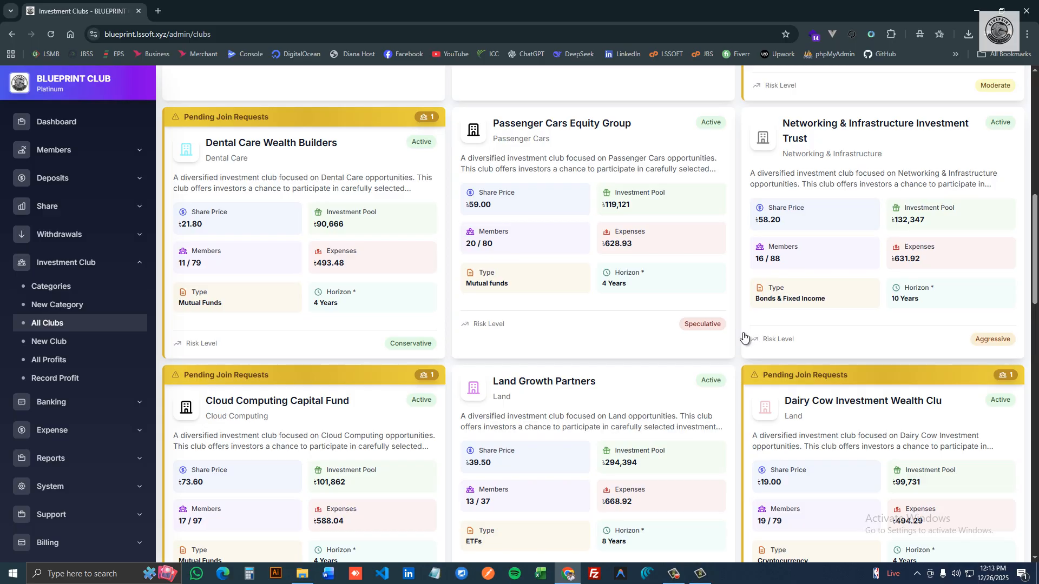
{"action": "scroll", "coordinate": [722, 341], "scroll_direction": "up", "scroll_amount": 3}
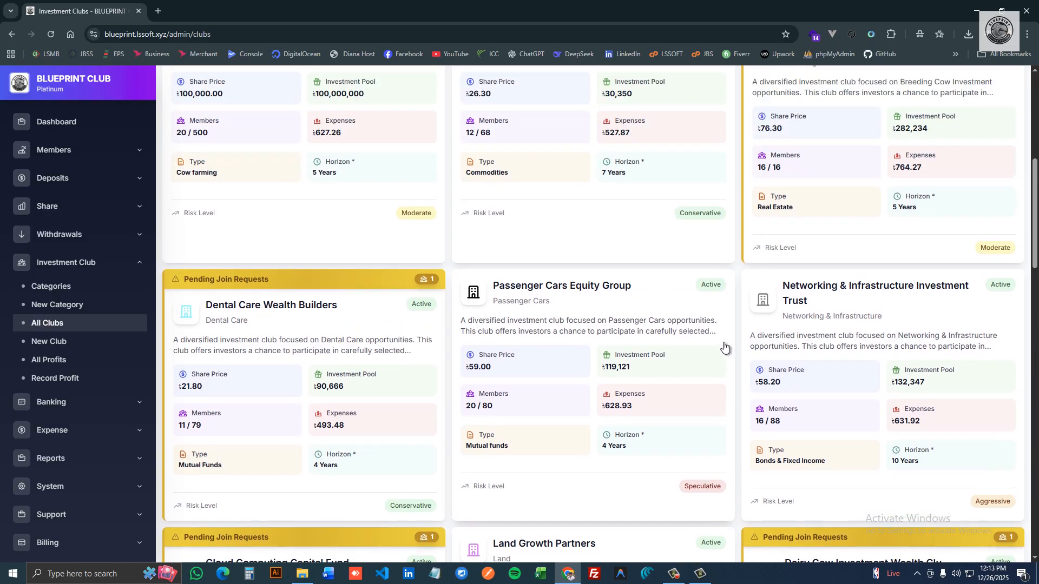
{"action": "scroll", "coordinate": [724, 346], "scroll_direction": "up", "scroll_amount": 2}
{"action": "scroll", "coordinate": [671, 303], "scroll_direction": "down", "scroll_amount": 3}
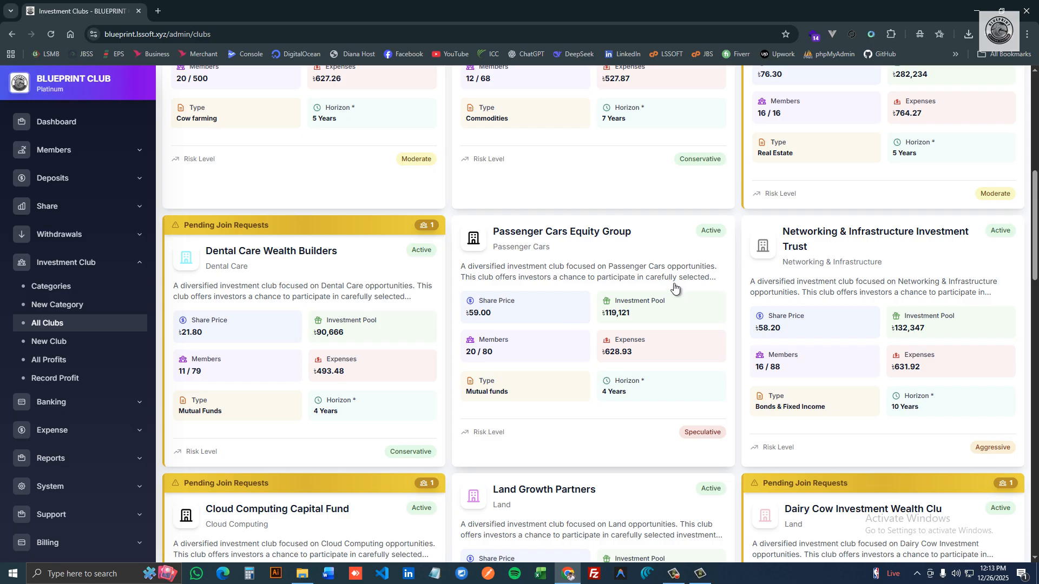
{"action": "scroll", "coordinate": [674, 287], "scroll_direction": "down", "scroll_amount": 2}
{"action": "scroll", "coordinate": [685, 291], "scroll_direction": "up", "scroll_amount": 2}
{"action": "scroll", "coordinate": [701, 306], "scroll_direction": "down", "scroll_amount": 4}
{"action": "scroll", "coordinate": [724, 311], "scroll_direction": "down", "scroll_amount": 2}
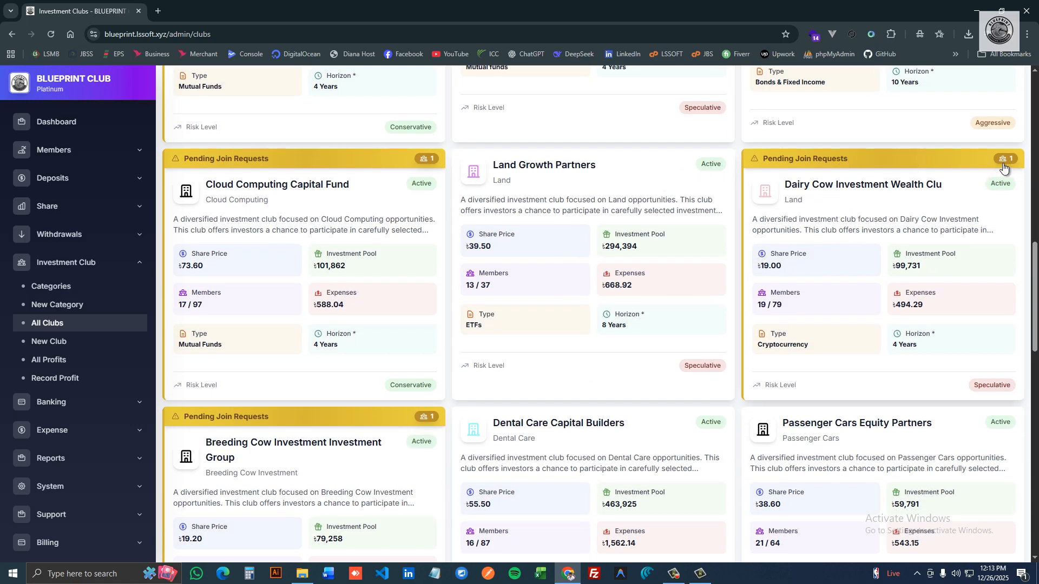
- Open the Dairy Cow Investment Wealth Clu club and review its Pending Join Requests section
{"action": "left_click", "coordinate": [974, 156]}
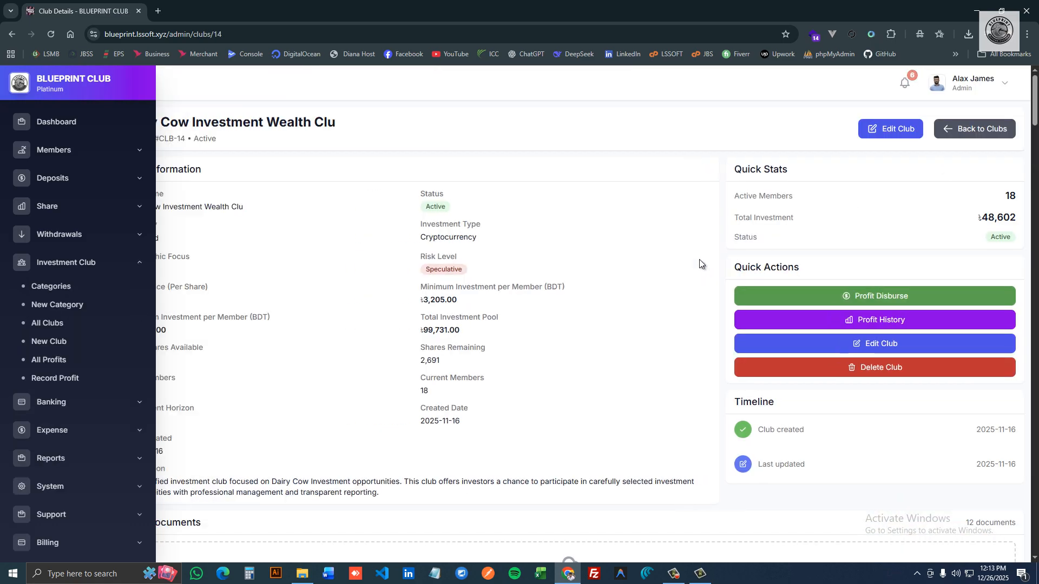
{"action": "scroll", "coordinate": [662, 271], "scroll_direction": "down", "scroll_amount": 10}
{"action": "scroll", "coordinate": [666, 272], "scroll_direction": "down", "scroll_amount": 15}
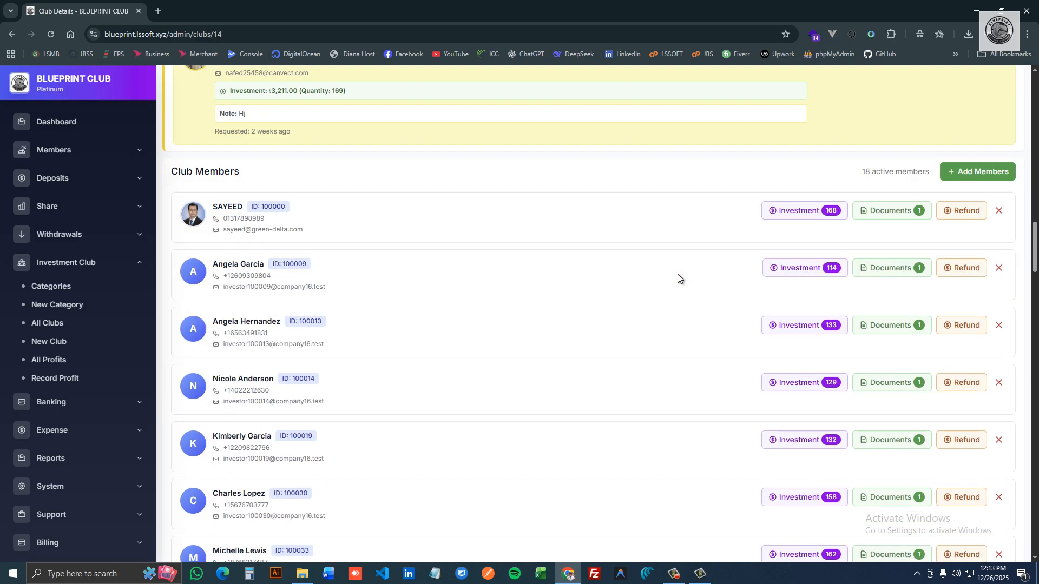
{"action": "scroll", "coordinate": [678, 273], "scroll_direction": "up", "scroll_amount": 4}
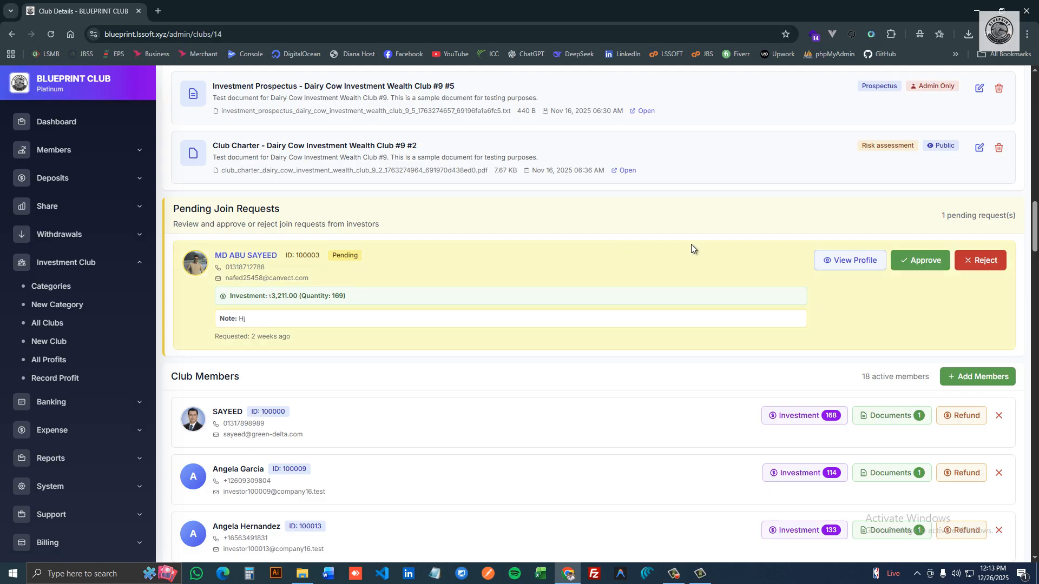
- Open the requesting investor's profile and review the personal details, club investments and transaction history
{"action": "left_click", "coordinate": [864, 263]}
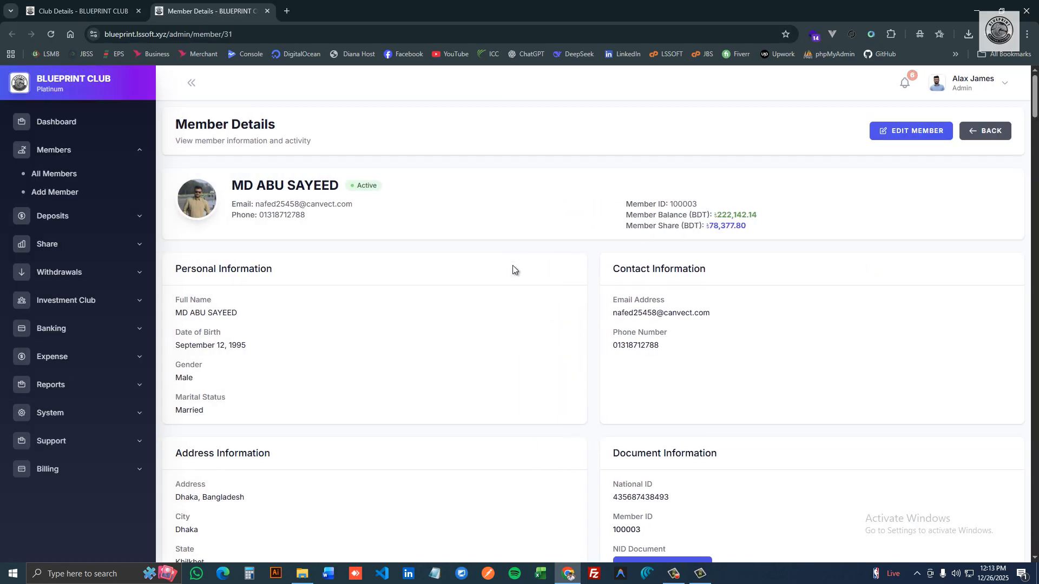
{"action": "scroll", "coordinate": [636, 325], "scroll_direction": "down", "scroll_amount": 5}
{"action": "scroll", "coordinate": [671, 327], "scroll_direction": "down", "scroll_amount": 20}
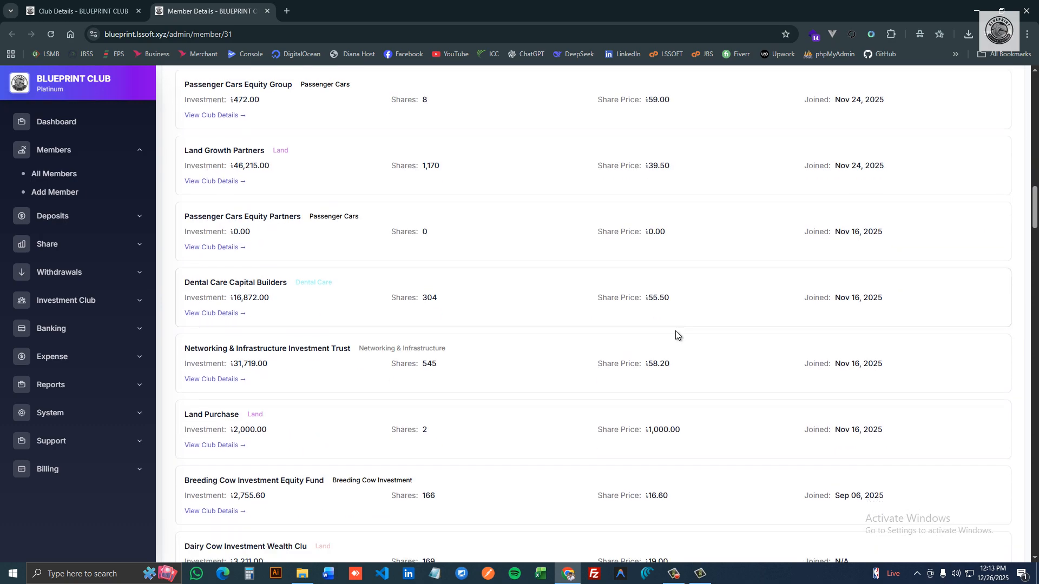
{"action": "scroll", "coordinate": [703, 333], "scroll_direction": "down", "scroll_amount": 20}
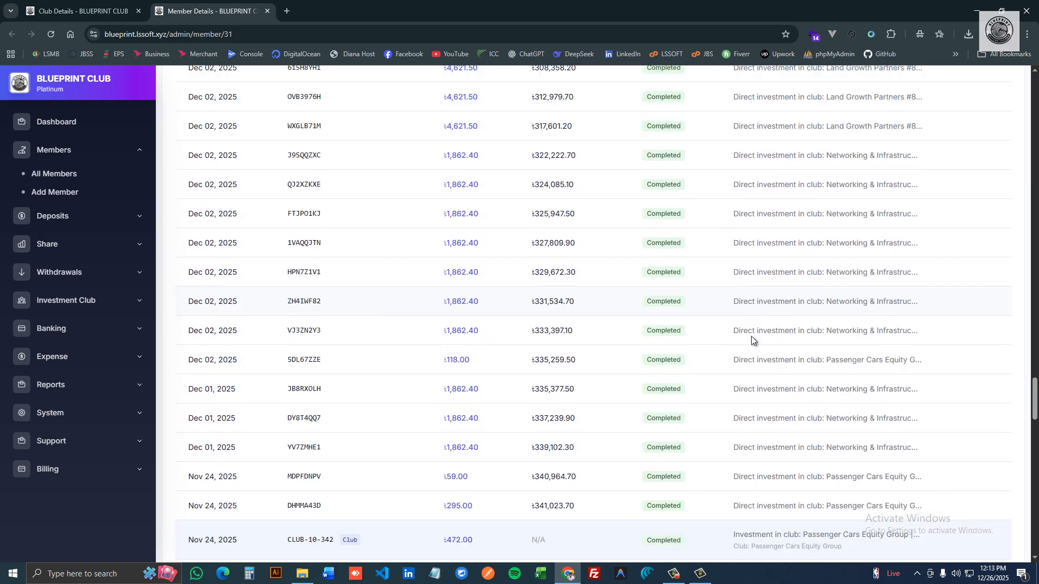
{"action": "scroll", "coordinate": [679, 279], "scroll_direction": "up", "scroll_amount": 6}
{"action": "scroll", "coordinate": [679, 280], "scroll_direction": "down", "scroll_amount": 20}
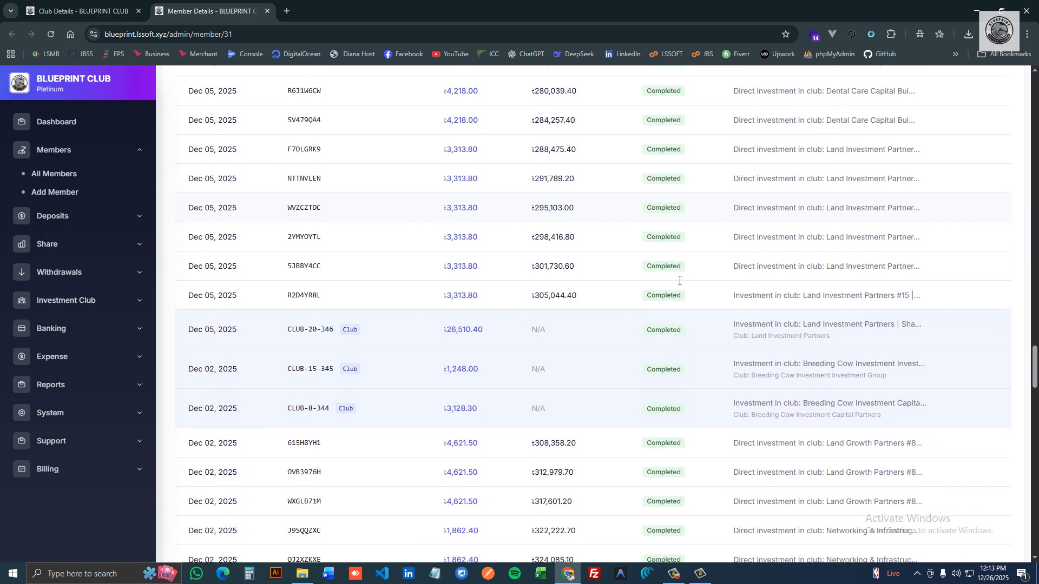
{"action": "scroll", "coordinate": [800, 351], "scroll_direction": "down", "scroll_amount": 5}
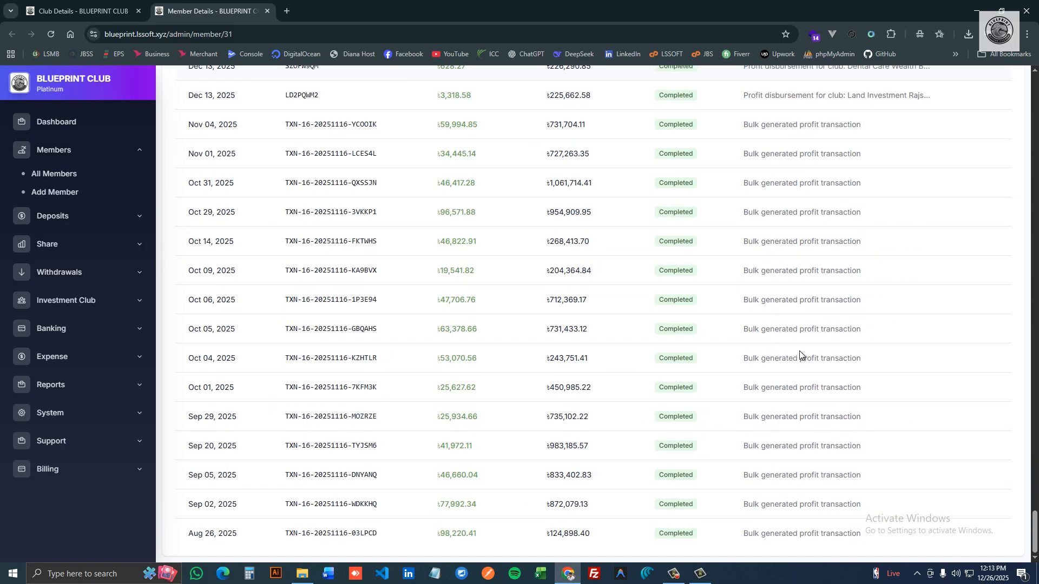
{"action": "scroll", "coordinate": [719, 339], "scroll_direction": "up", "scroll_amount": 15}
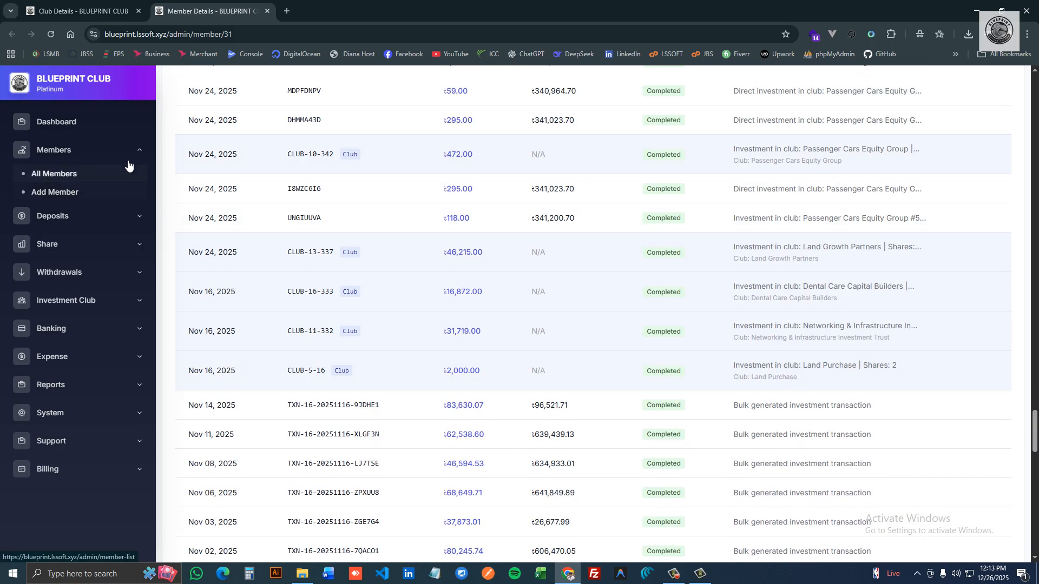
- Go back to the list of all investment clubs and look over its club cards and summary totals
{"action": "left_click", "coordinate": [129, 158]}
{"action": "left_click", "coordinate": [111, 266]}
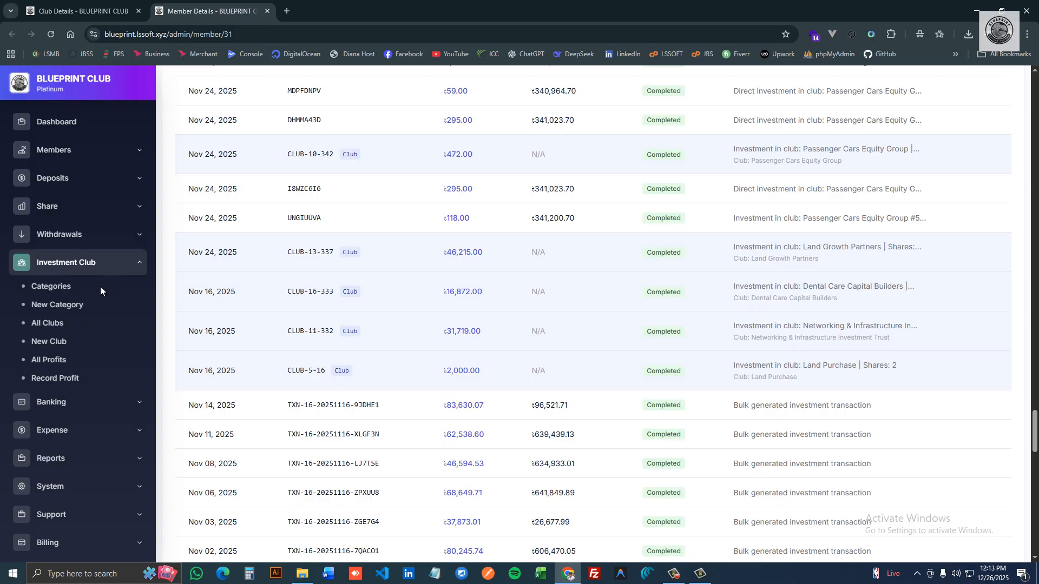
{"action": "left_click", "coordinate": [61, 364]}
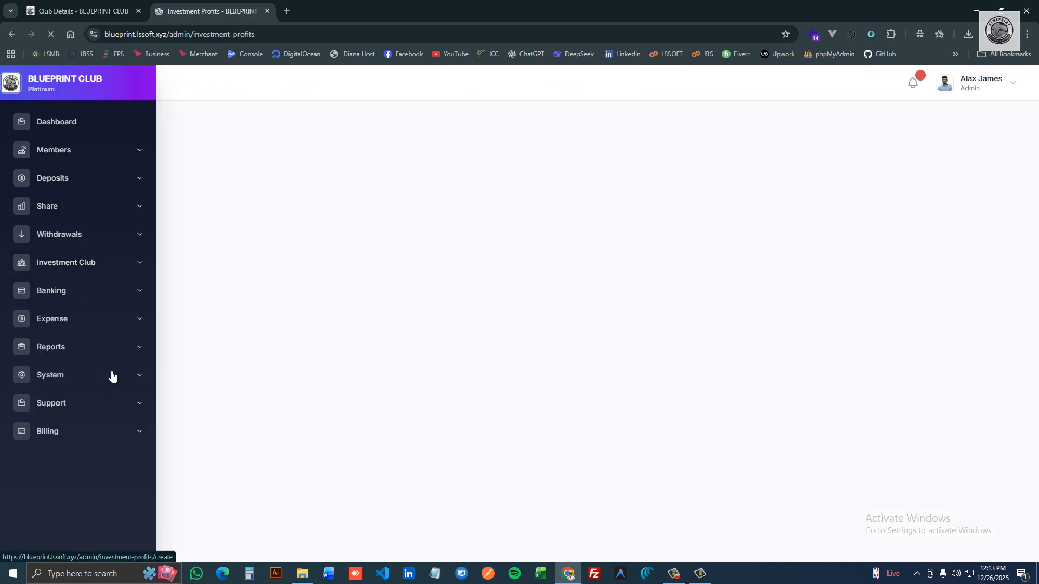
{"action": "left_click", "coordinate": [63, 325]}
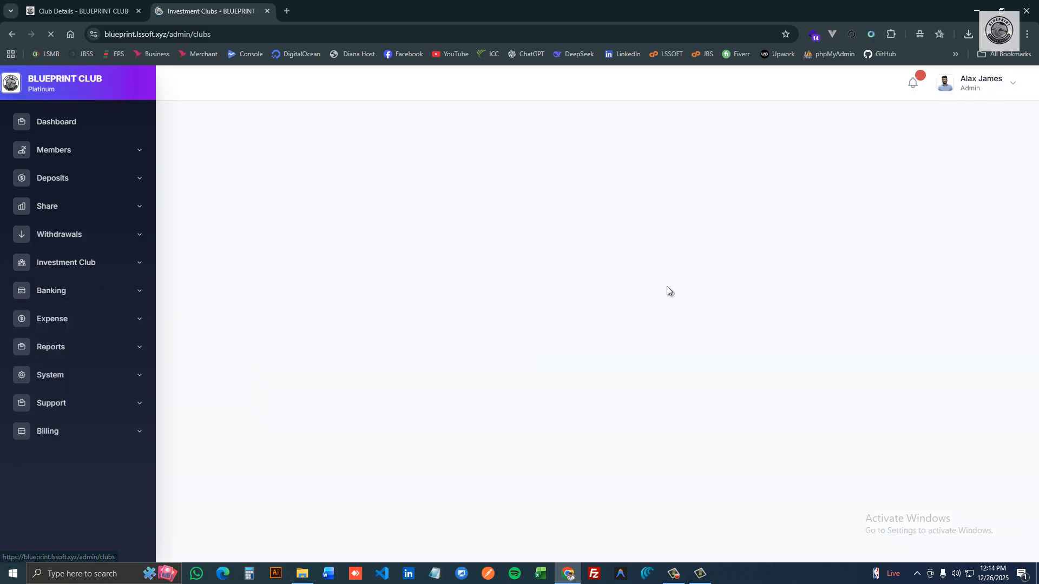
{"action": "scroll", "coordinate": [920, 346], "scroll_direction": "down", "scroll_amount": 10}
{"action": "scroll", "coordinate": [920, 346], "scroll_direction": "down", "scroll_amount": 10}
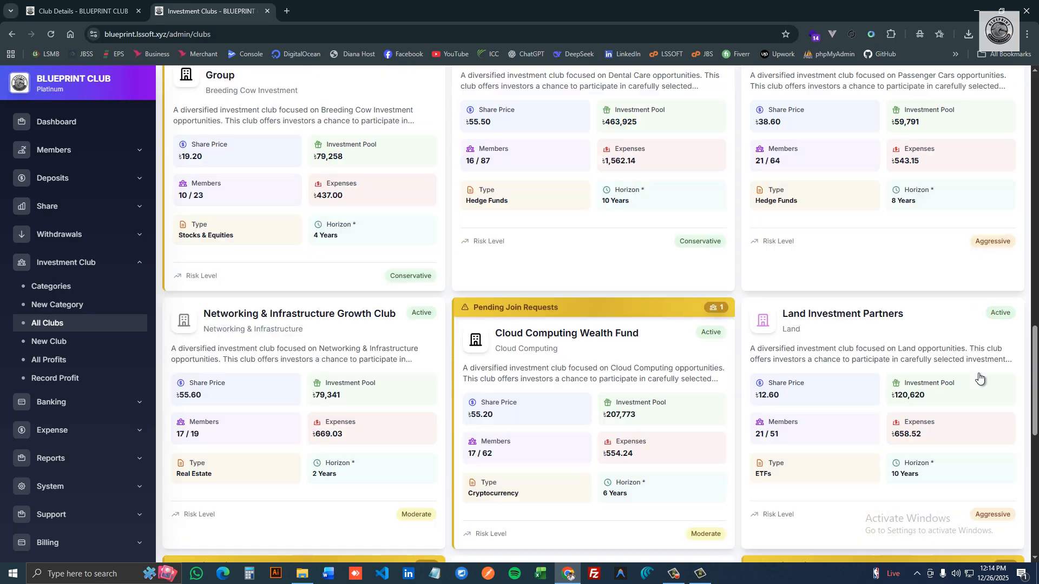
{"action": "scroll", "coordinate": [785, 347], "scroll_direction": "up", "scroll_amount": 20}
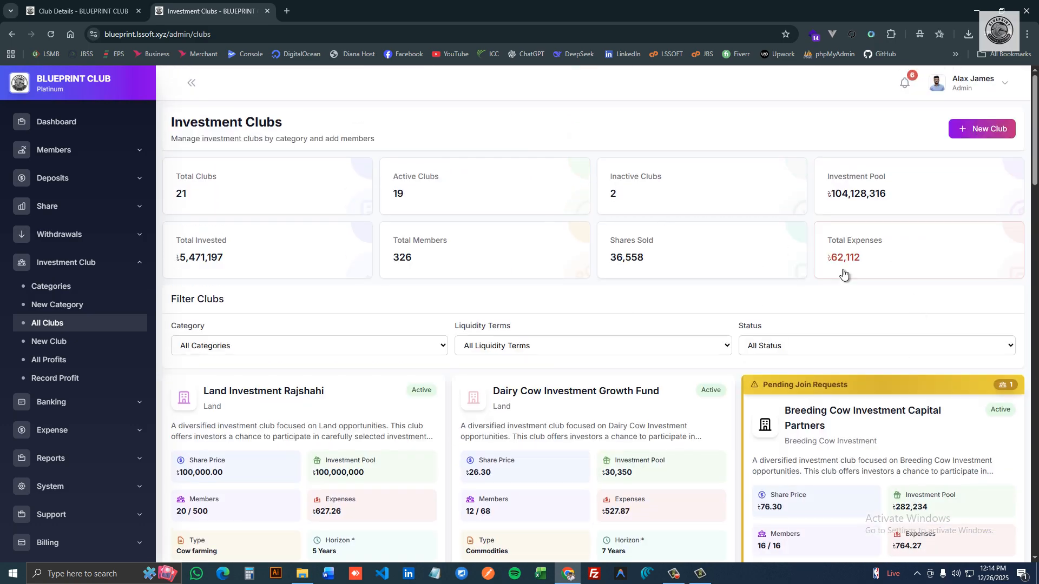
- Open the Investment Profits overview and review its totals and the active clubs with profit records
{"action": "left_click", "coordinate": [61, 360]}
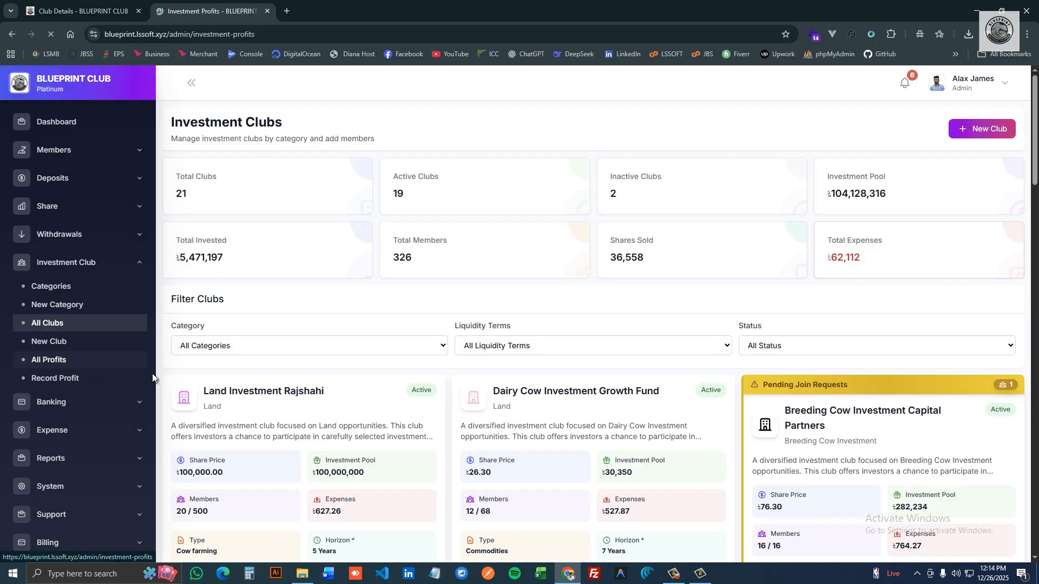
{"action": "scroll", "coordinate": [503, 319], "scroll_direction": "down", "scroll_amount": 2}
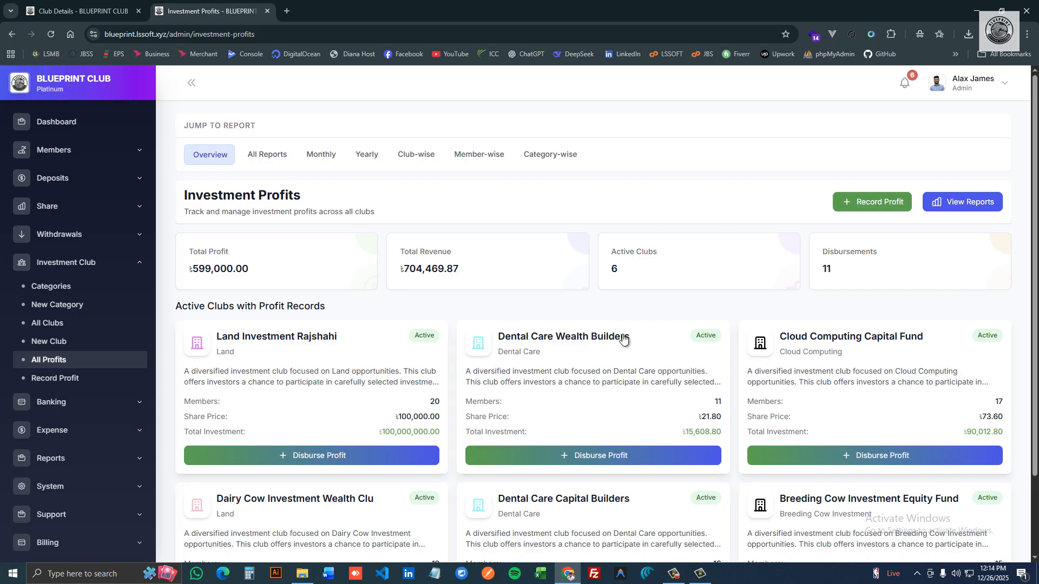
{"action": "scroll", "coordinate": [595, 332], "scroll_direction": "down", "scroll_amount": 2}
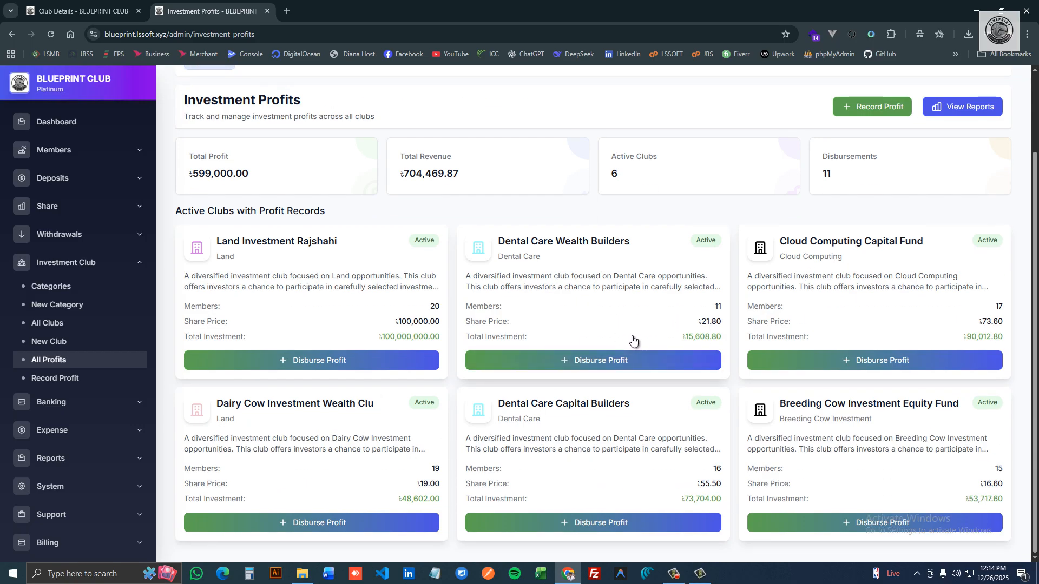
- Open the Record Investment Profit page and review the clubs' disbursement eligibility
{"action": "left_click", "coordinate": [56, 379]}
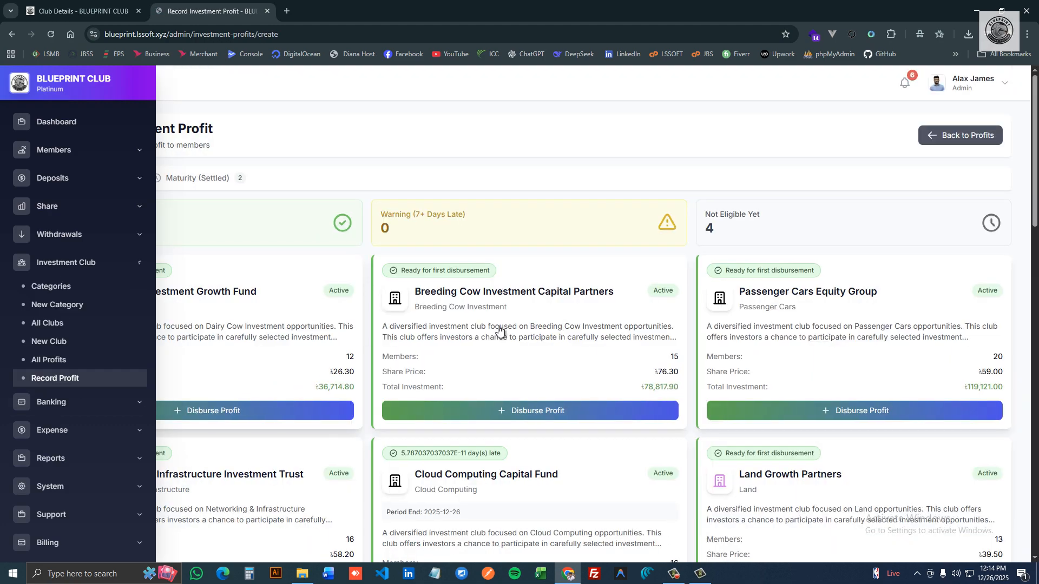
{"action": "scroll", "coordinate": [647, 302], "scroll_direction": "down", "scroll_amount": 18}
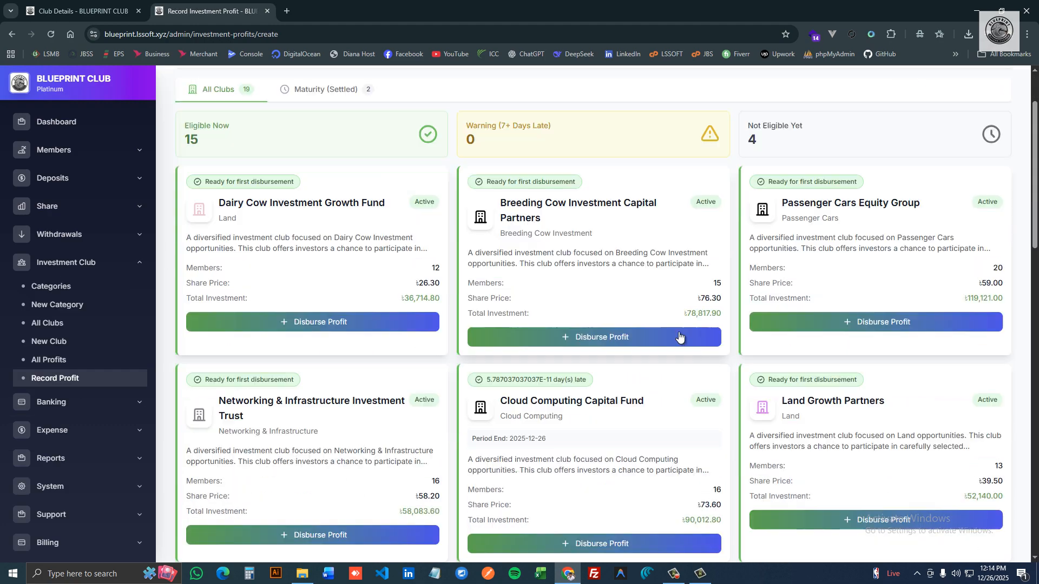
{"action": "scroll", "coordinate": [639, 339], "scroll_direction": "up", "scroll_amount": 18}
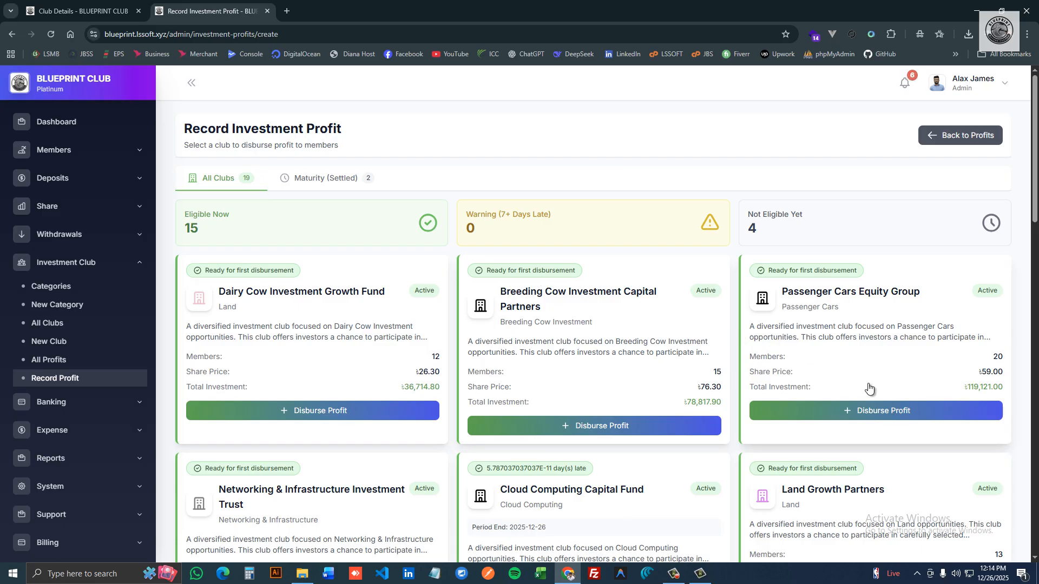
- Open the profit disbursement form for the Cloud Computing Capital Fund and set the total profit amount to 10000
{"action": "scroll", "coordinate": [768, 357], "scroll_direction": "down", "scroll_amount": 8}
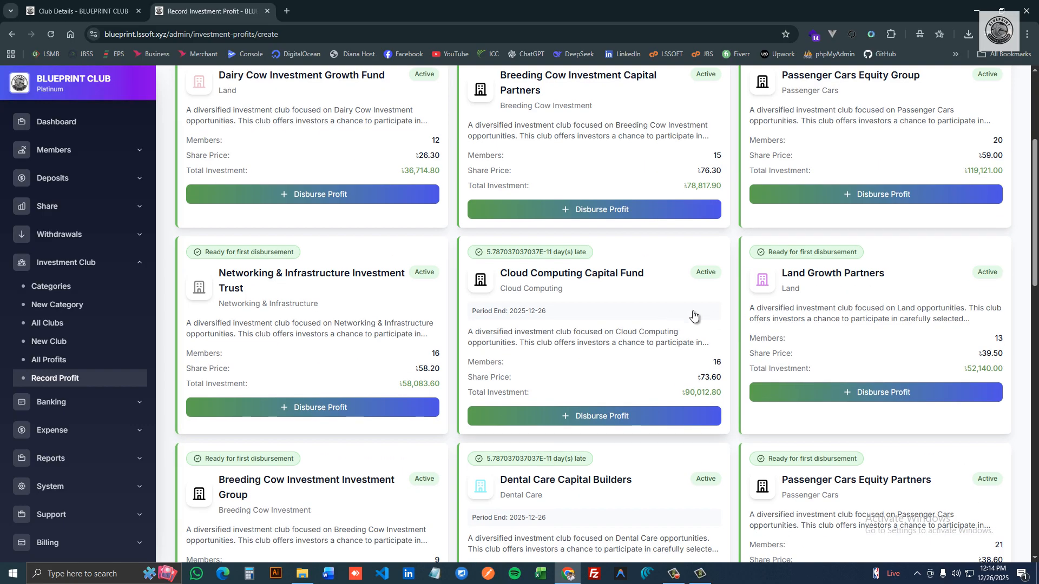
{"action": "left_click", "coordinate": [606, 200]}
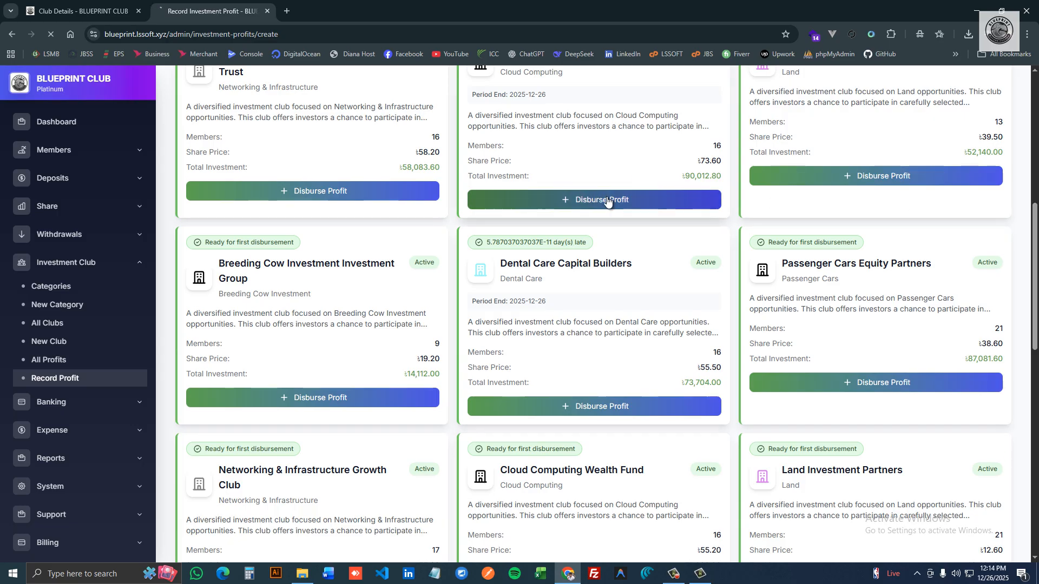
{"action": "scroll", "coordinate": [578, 245], "scroll_direction": "down", "scroll_amount": 4}
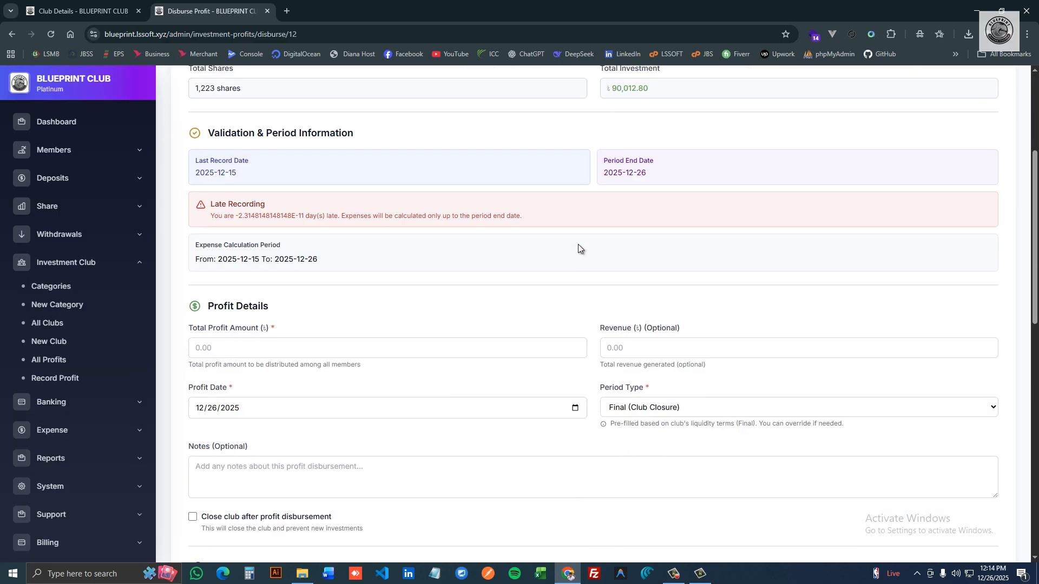
{"action": "scroll", "coordinate": [394, 308], "scroll_direction": "up", "scroll_amount": 4}
{"action": "scroll", "coordinate": [373, 307], "scroll_direction": "down", "scroll_amount": 4}
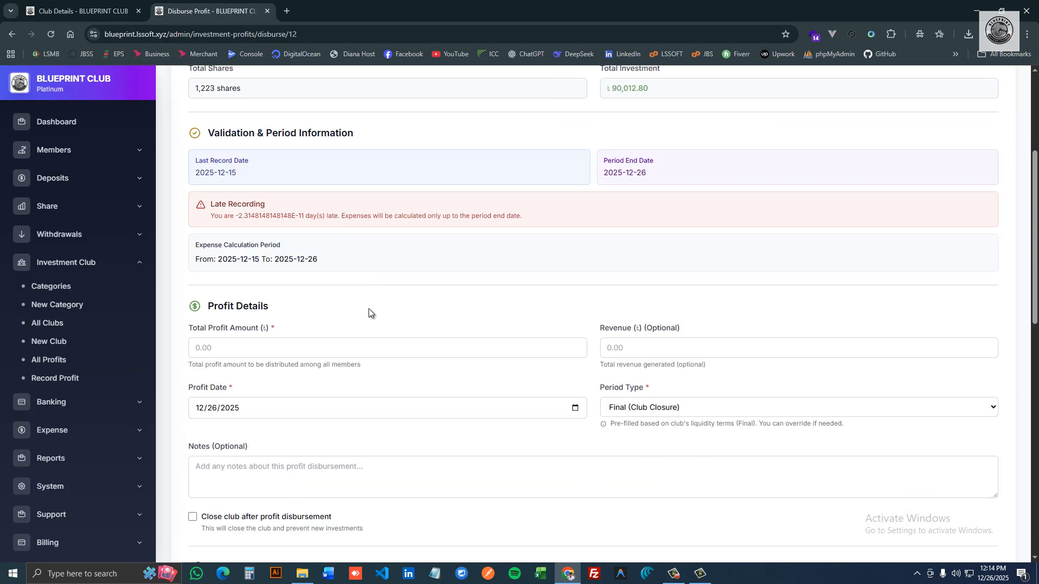
{"action": "left_click", "coordinate": [238, 350]}
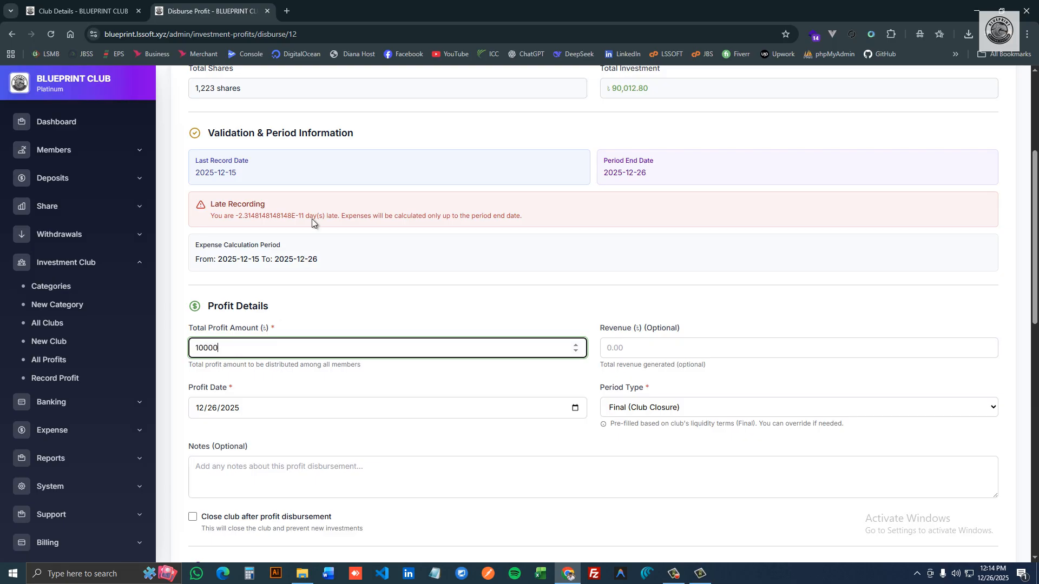
- Review the profit distribution preview and exclude the four consecutive members from the 76-share row through the 67-share row
{"action": "scroll", "coordinate": [669, 189], "scroll_direction": "down", "scroll_amount": 12}
{"action": "scroll", "coordinate": [354, 271], "scroll_direction": "up", "scroll_amount": 4}
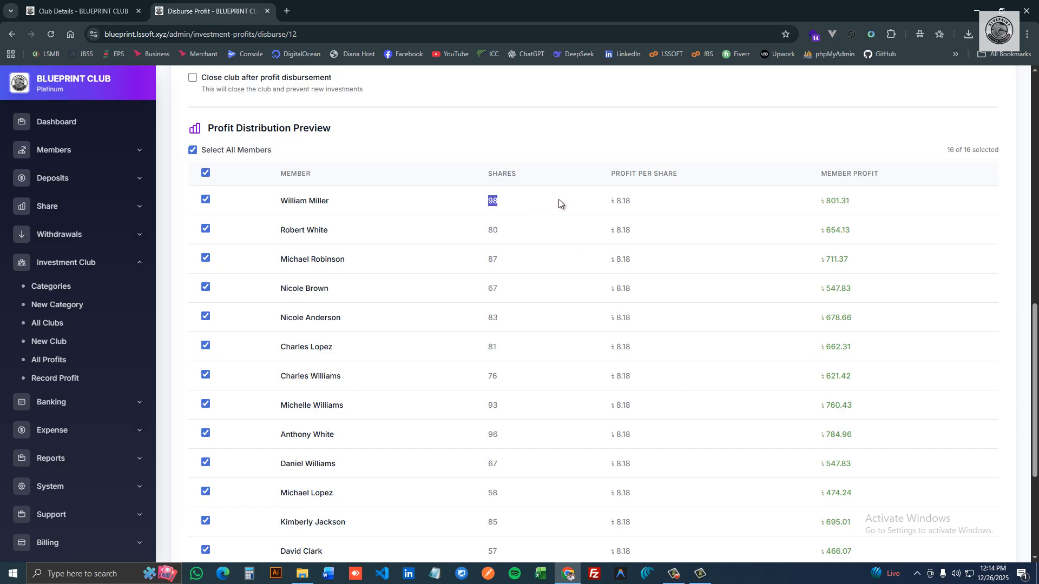
{"action": "double_click", "coordinate": [838, 201]}
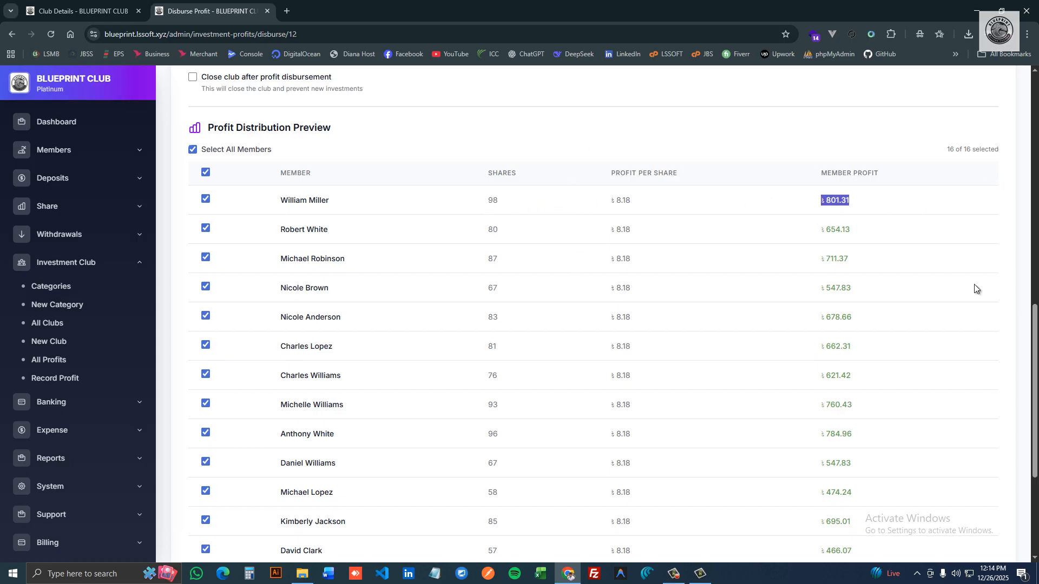
{"action": "scroll", "coordinate": [282, 300], "scroll_direction": "down", "scroll_amount": 4}
{"action": "left_click", "coordinate": [206, 247]}
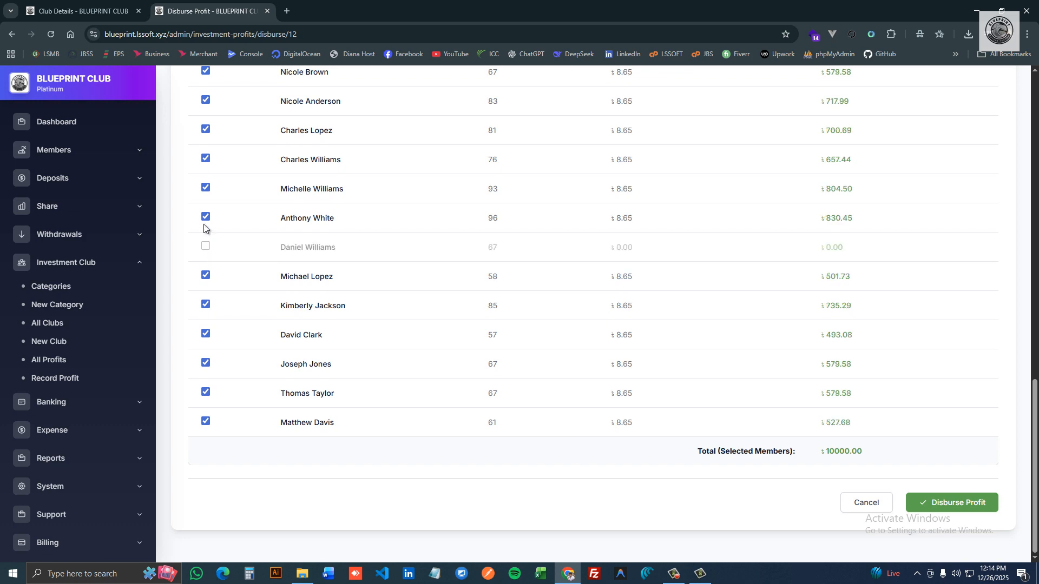
{"action": "left_click", "coordinate": [205, 188]}
{"action": "left_click", "coordinate": [205, 159]}
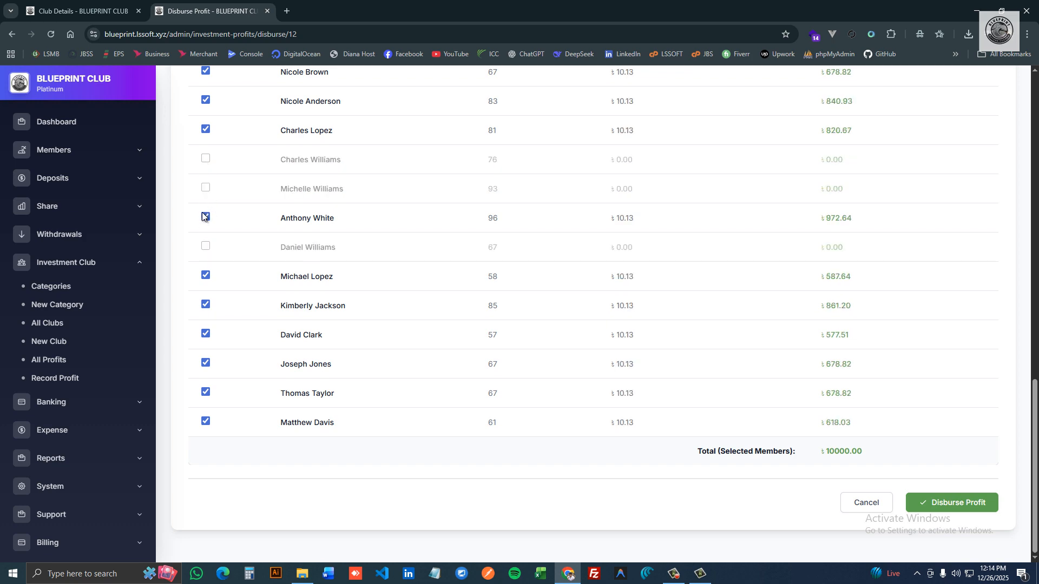
{"action": "left_click", "coordinate": [206, 218]}
- Check the profit details, disburse the profit to the selected members and dismiss the confirmation
{"action": "scroll", "coordinate": [411, 222], "scroll_direction": "up", "scroll_amount": 10}
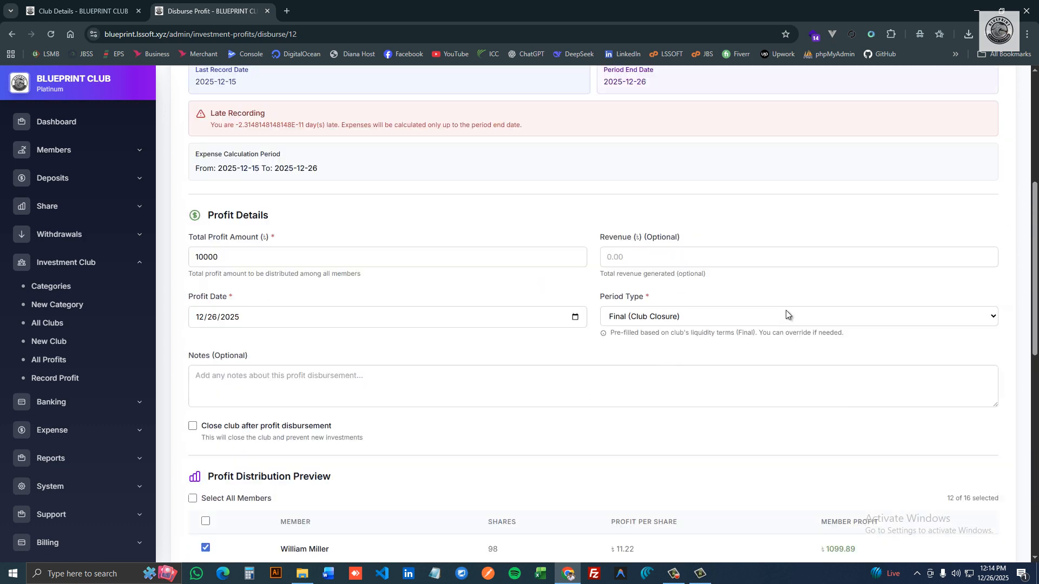
{"action": "scroll", "coordinate": [735, 414], "scroll_direction": "down", "scroll_amount": 10}
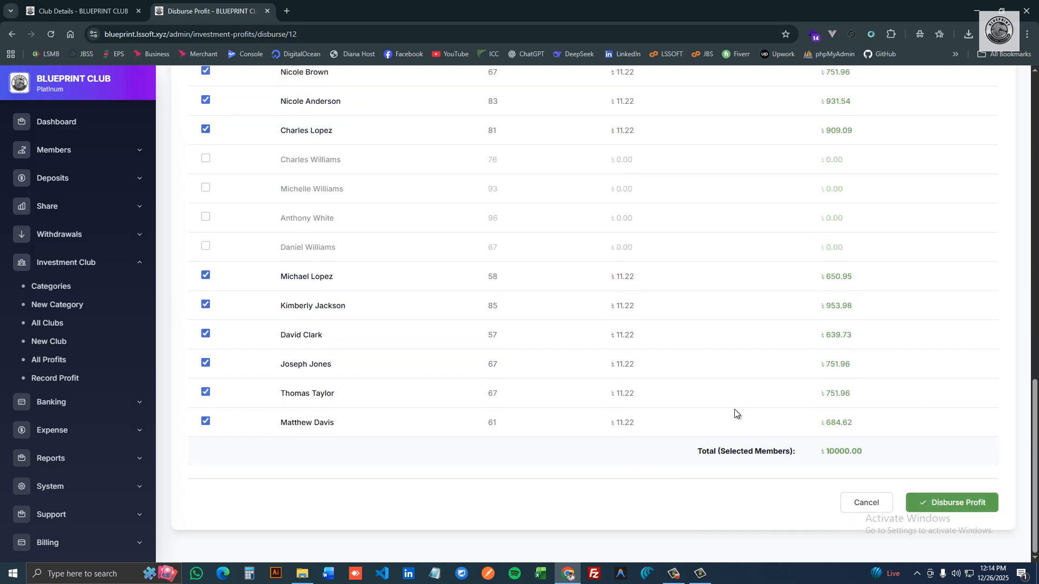
{"action": "left_click", "coordinate": [937, 509]}
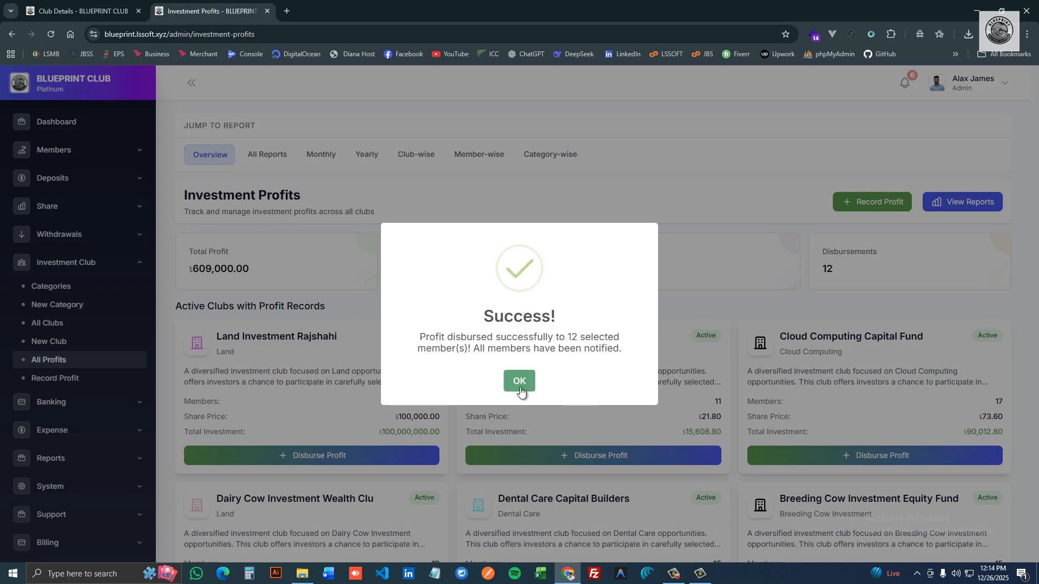
{"action": "triple_click", "coordinate": [471, 338]}
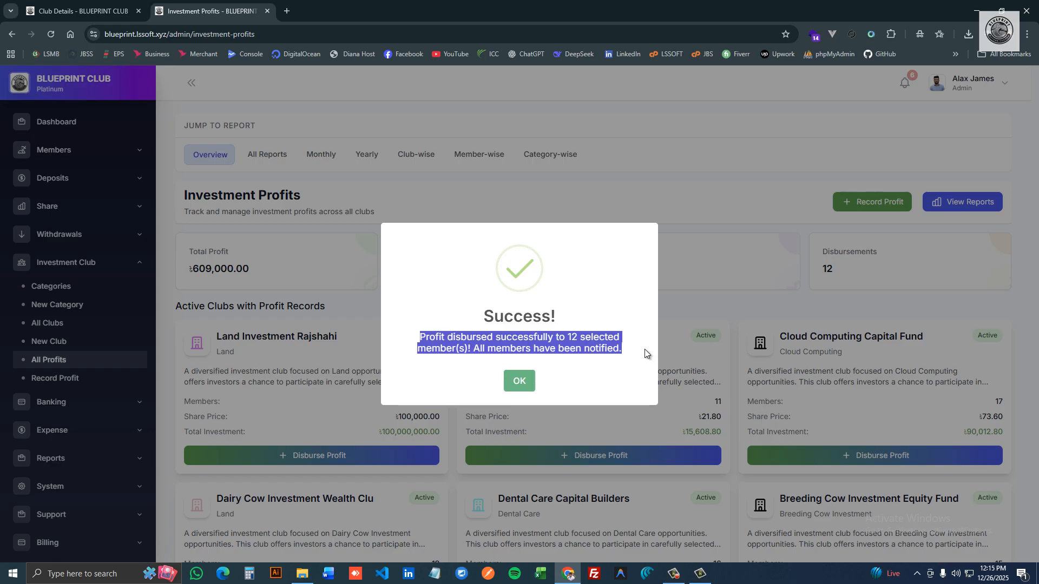
{"action": "left_click", "coordinate": [518, 381]}
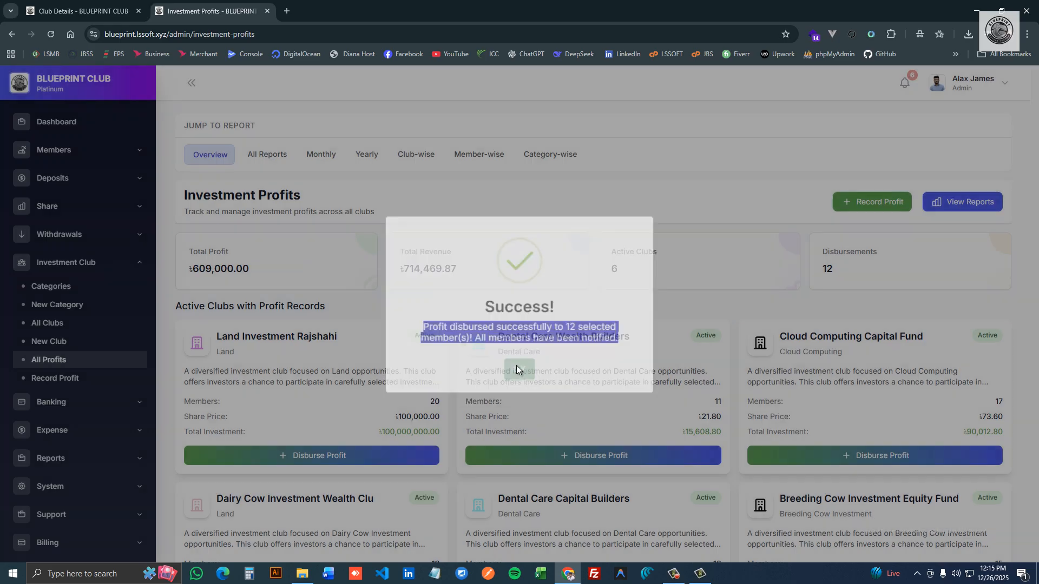
- Check the recent notifications and look over the Investment Profits totals and active clubs
{"action": "left_click", "coordinate": [904, 84]}
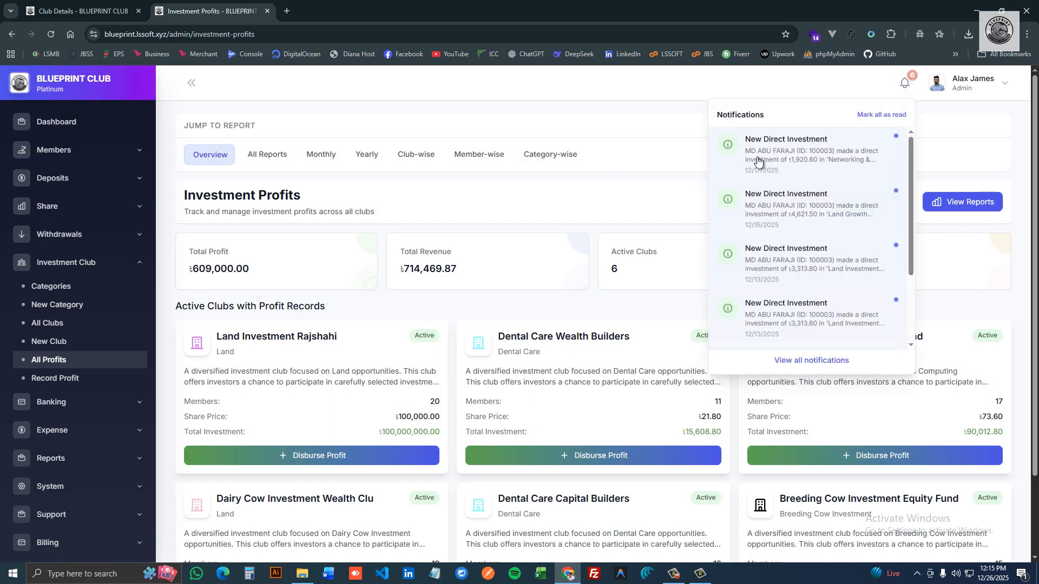
{"action": "left_click", "coordinate": [904, 84]}
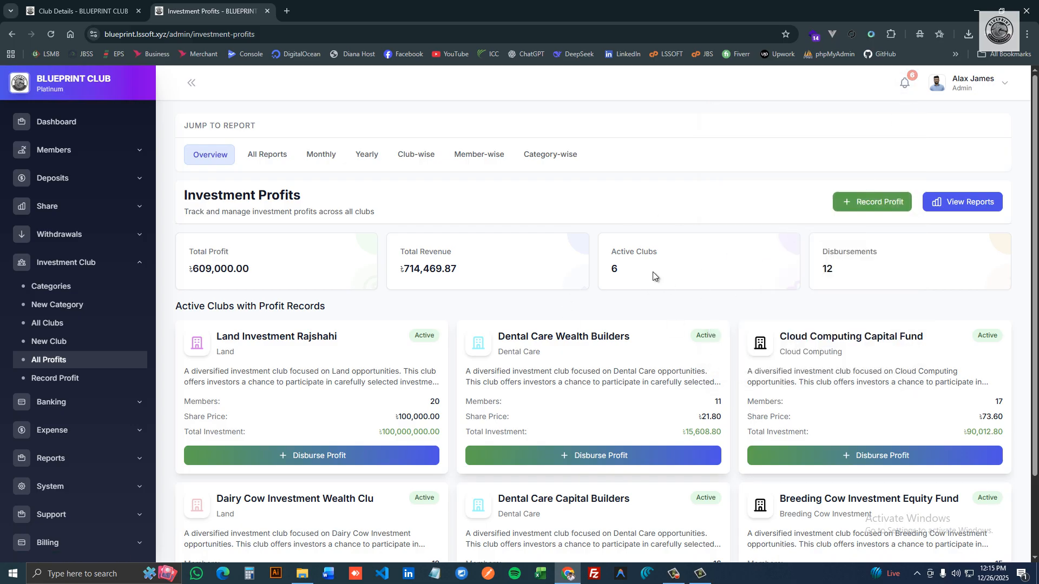
{"action": "scroll", "coordinate": [54, 379], "scroll_direction": "down", "scroll_amount": 1}
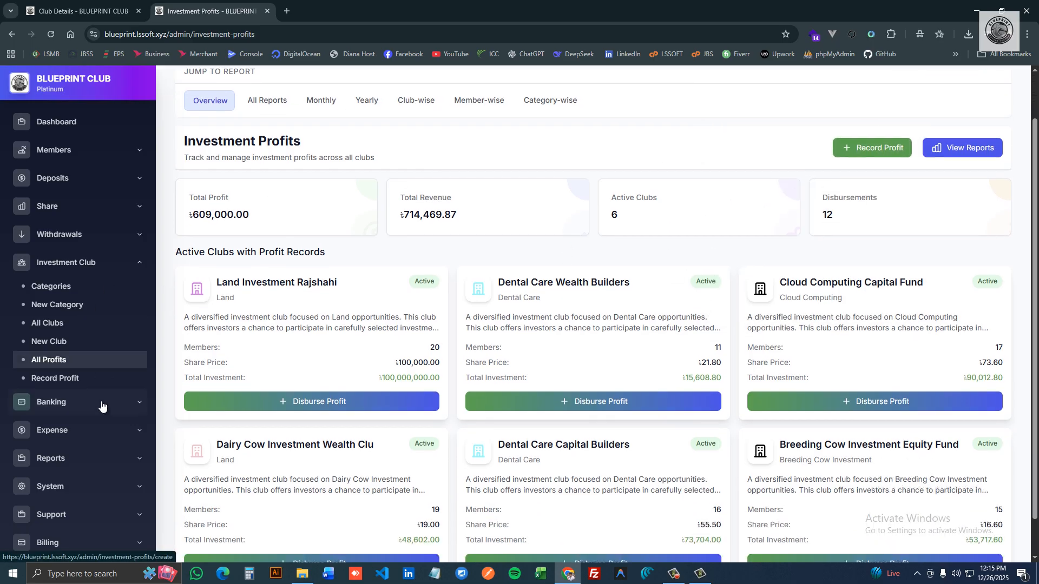
- Look through the Banking module's bank accounts list, Add Bank Account form and list of all transactions
{"action": "left_click", "coordinate": [60, 402]}
{"action": "scroll", "coordinate": [113, 370], "scroll_direction": "down", "scroll_amount": 1}
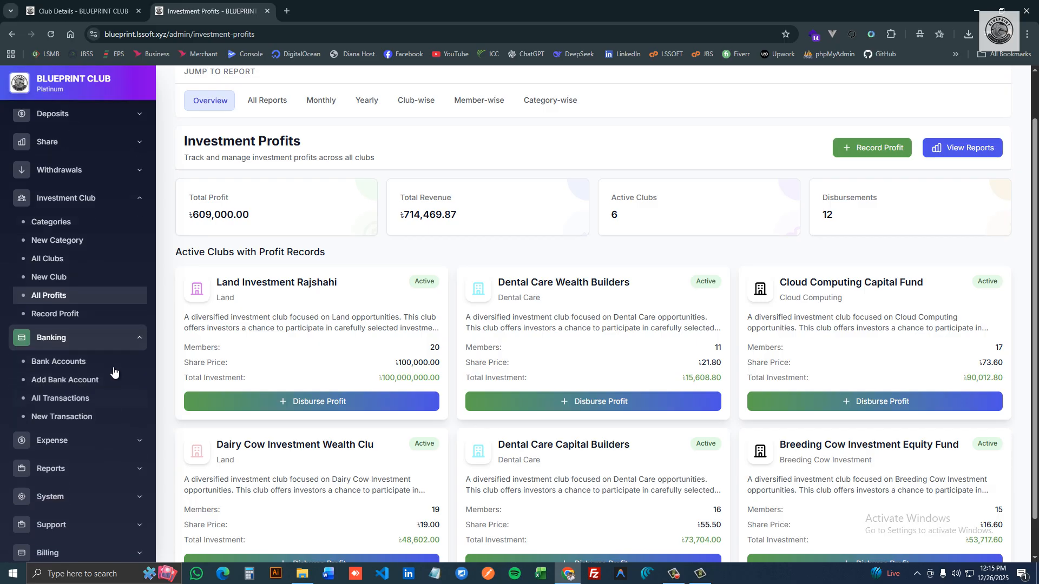
{"action": "left_click", "coordinate": [108, 200]}
{"action": "scroll", "coordinate": [101, 218], "scroll_direction": "down", "scroll_amount": 1}
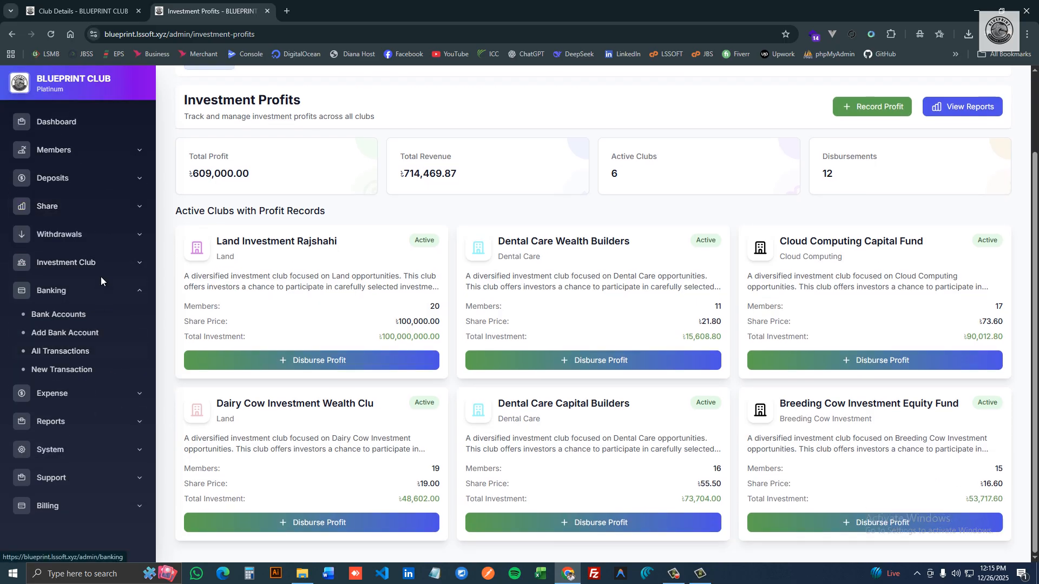
{"action": "left_click", "coordinate": [103, 315]}
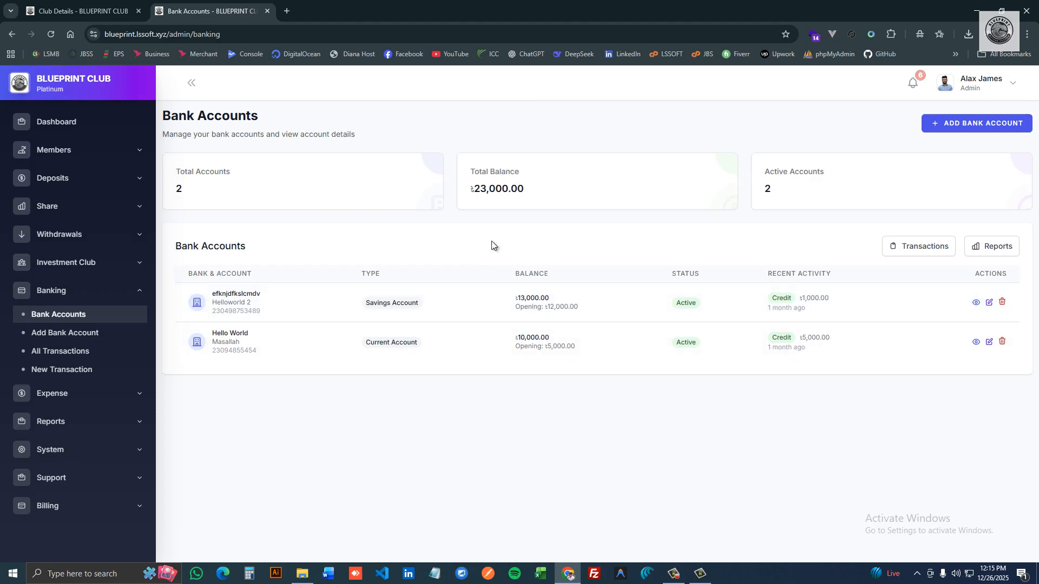
{"action": "left_click", "coordinate": [61, 333]}
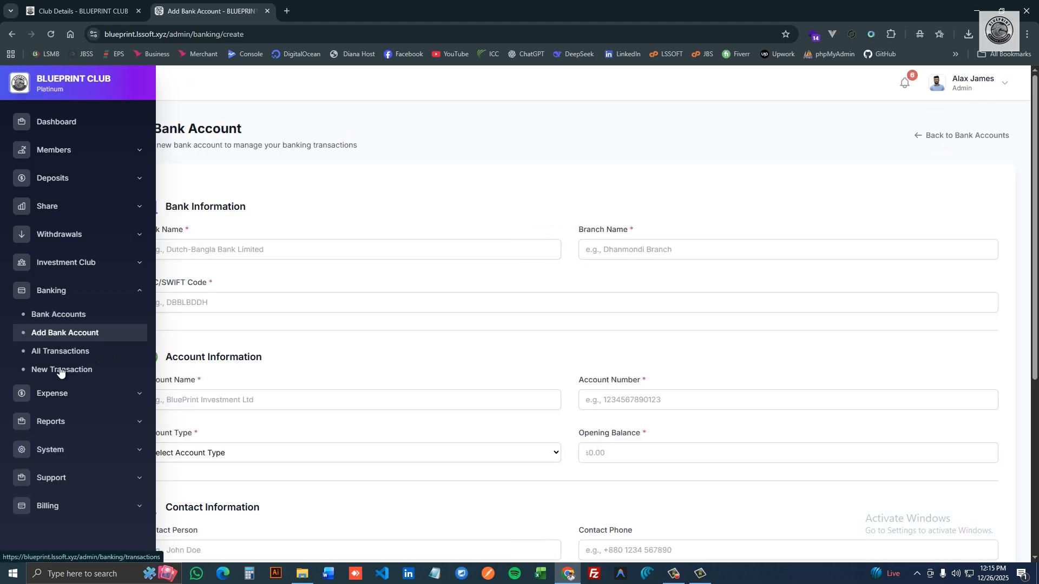
{"action": "left_click", "coordinate": [44, 351]}
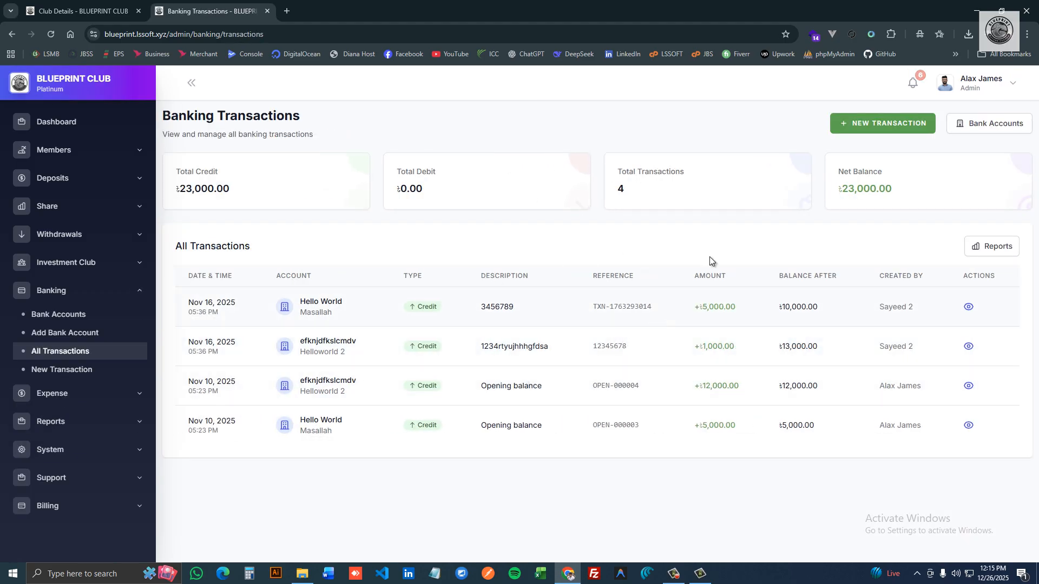
- Look through the Expense module's category pages and review the list of all expense entries
{"action": "left_click", "coordinate": [104, 394]}
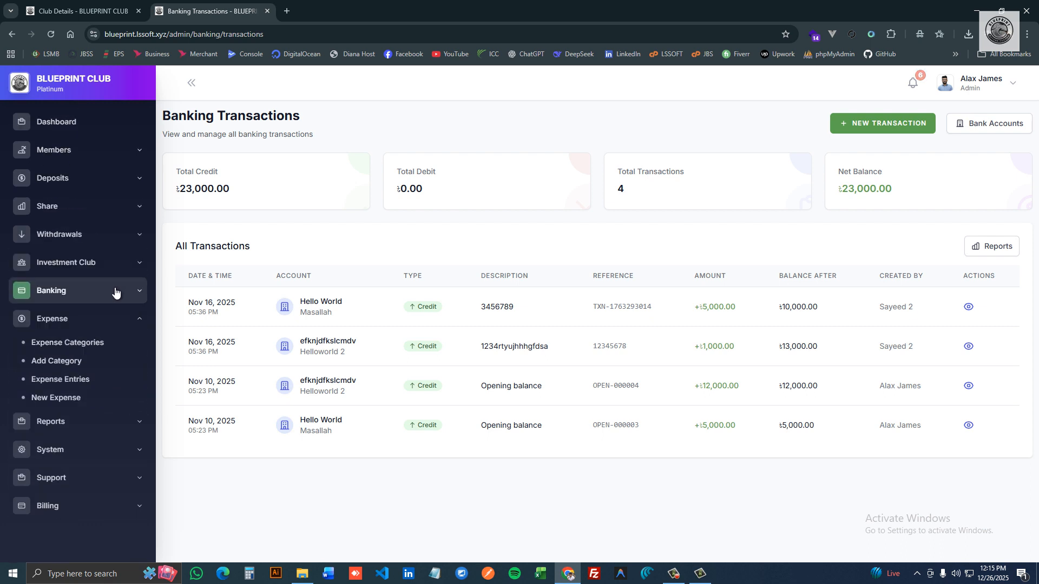
{"action": "left_click", "coordinate": [69, 345]}
{"action": "left_click", "coordinate": [66, 362]}
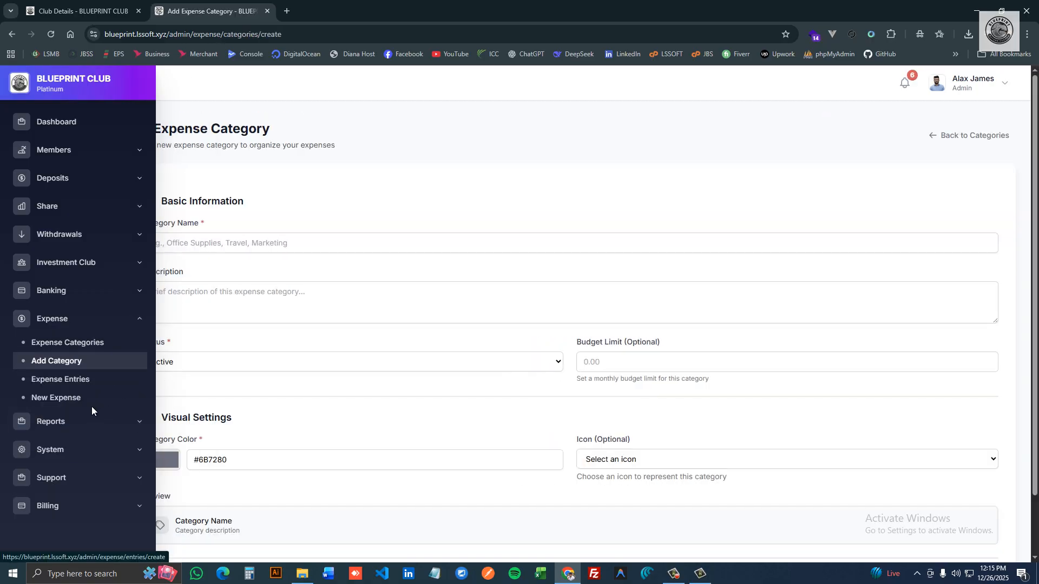
{"action": "scroll", "coordinate": [631, 292], "scroll_direction": "down", "scroll_amount": 8}
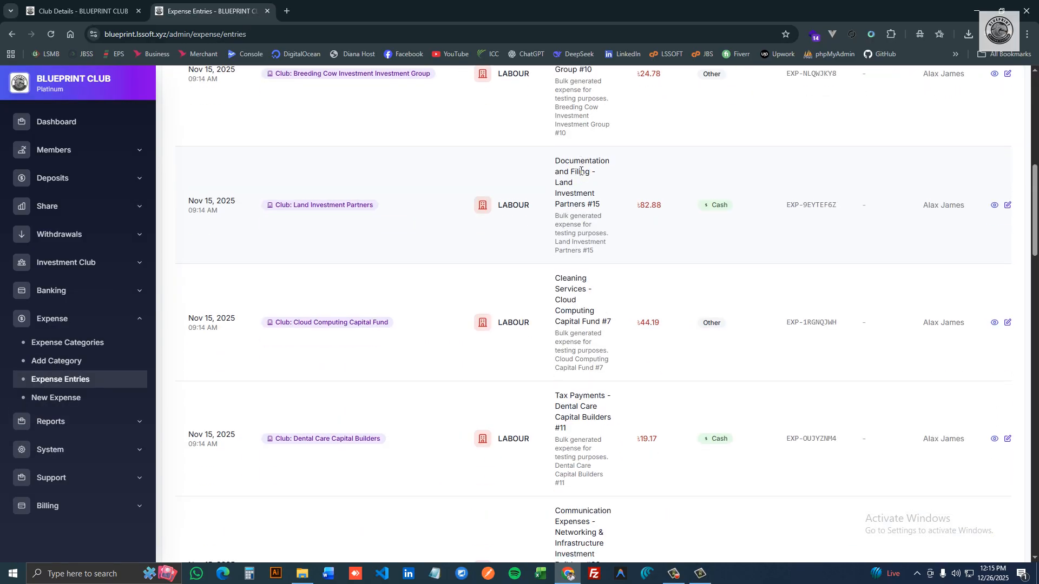
{"action": "scroll", "coordinate": [616, 294], "scroll_direction": "up", "scroll_amount": 5}
{"action": "scroll", "coordinate": [622, 273], "scroll_direction": "up", "scroll_amount": 3}
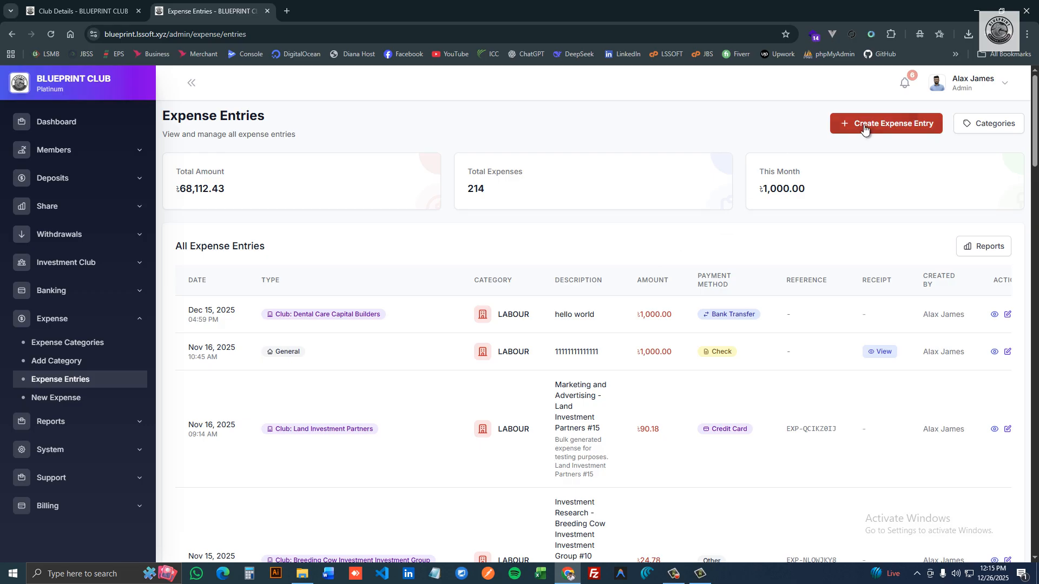
- Start a new expense entry for the Dental Care Growth Builders club with the LABOUR category and review the remaining fields
{"action": "left_click", "coordinate": [866, 128]}
{"action": "left_click", "coordinate": [329, 238]}
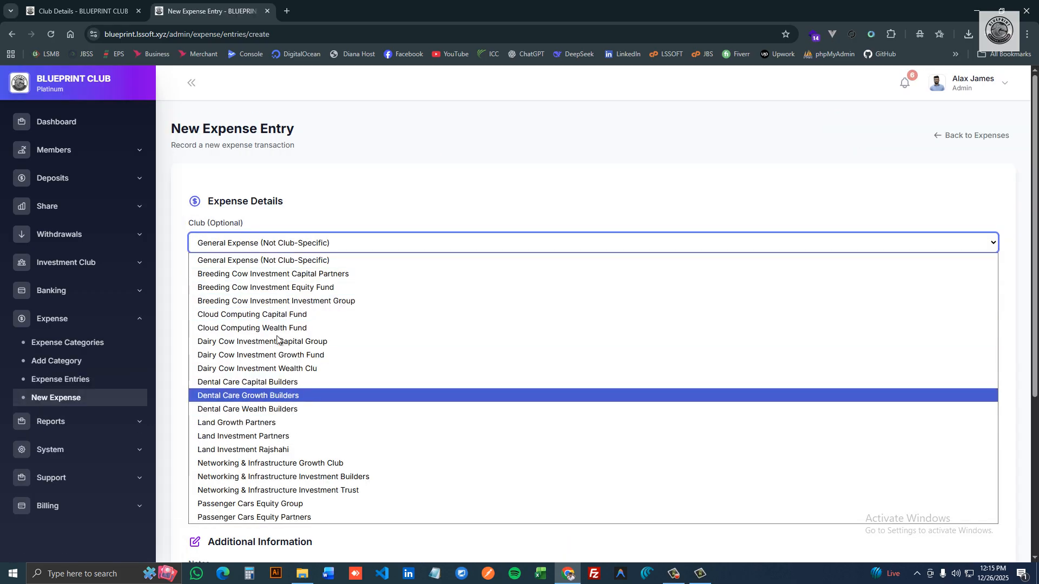
{"action": "left_click", "coordinate": [244, 399]}
{"action": "left_click", "coordinate": [361, 164]}
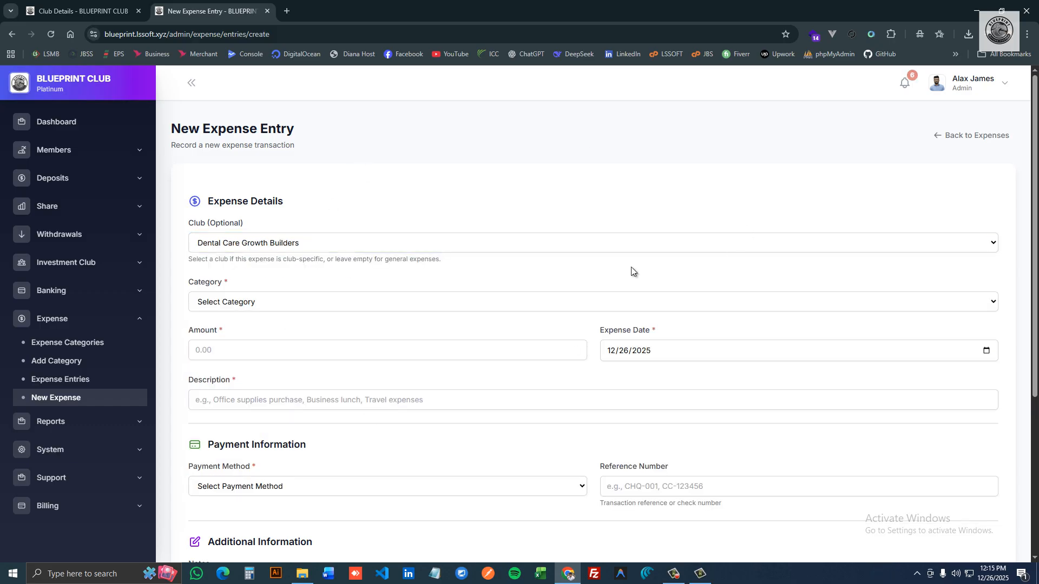
{"action": "scroll", "coordinate": [483, 210], "scroll_direction": "down", "scroll_amount": 2}
{"action": "left_click", "coordinate": [340, 194]}
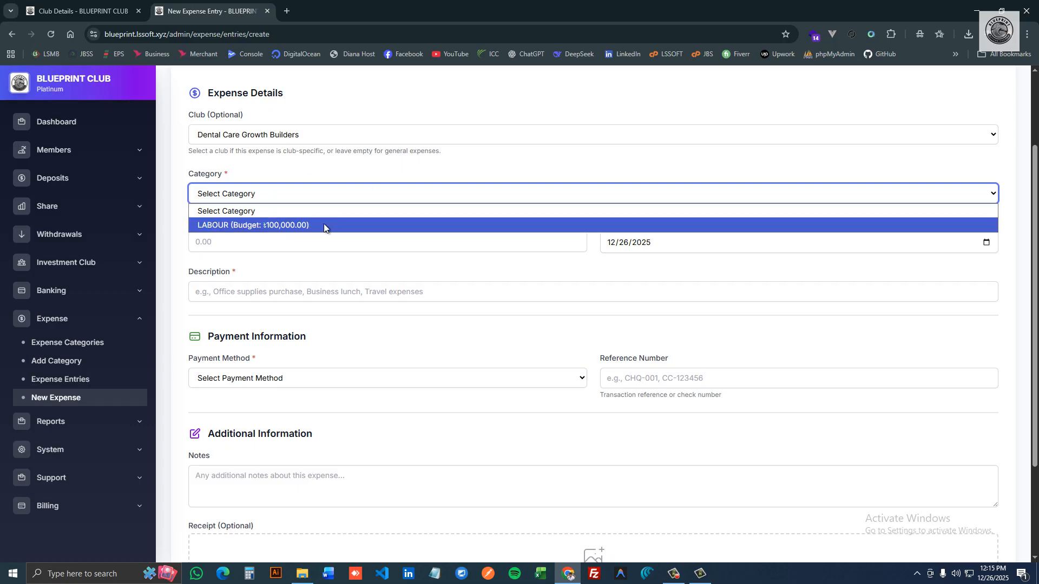
{"action": "left_click", "coordinate": [298, 227]}
{"action": "scroll", "coordinate": [365, 229], "scroll_direction": "down", "scroll_amount": 2}
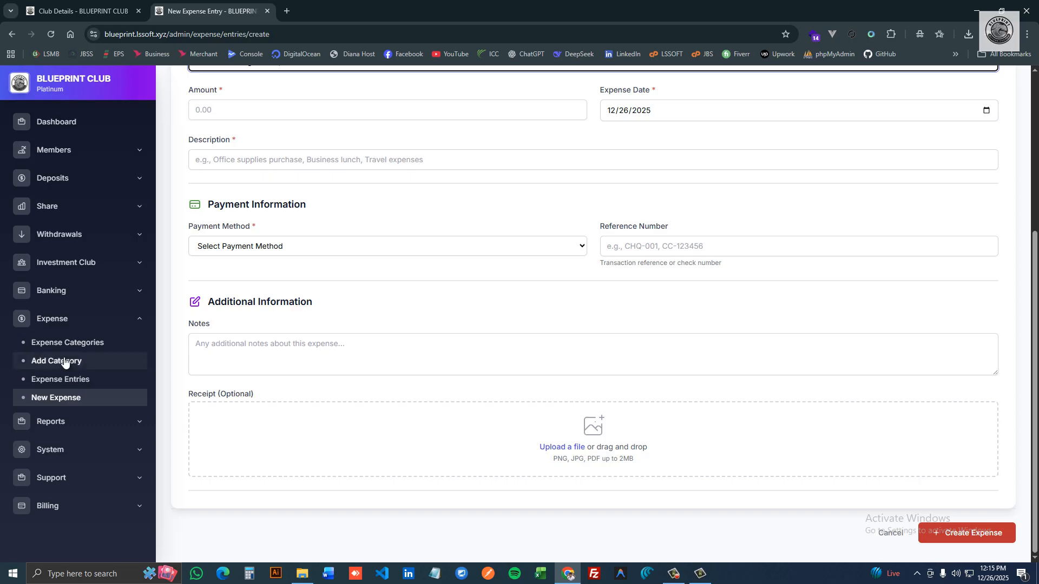
- Open the Profit & Loss Statement report and review its revenue, expenses, profit analysis and monthly trend
{"action": "left_click", "coordinate": [108, 323]}
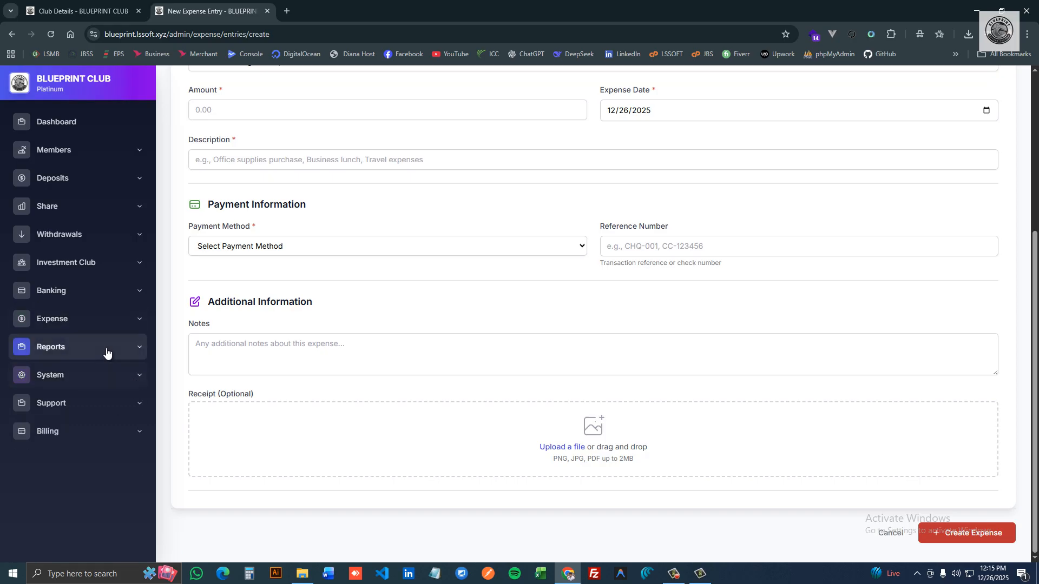
{"action": "left_click", "coordinate": [107, 351]}
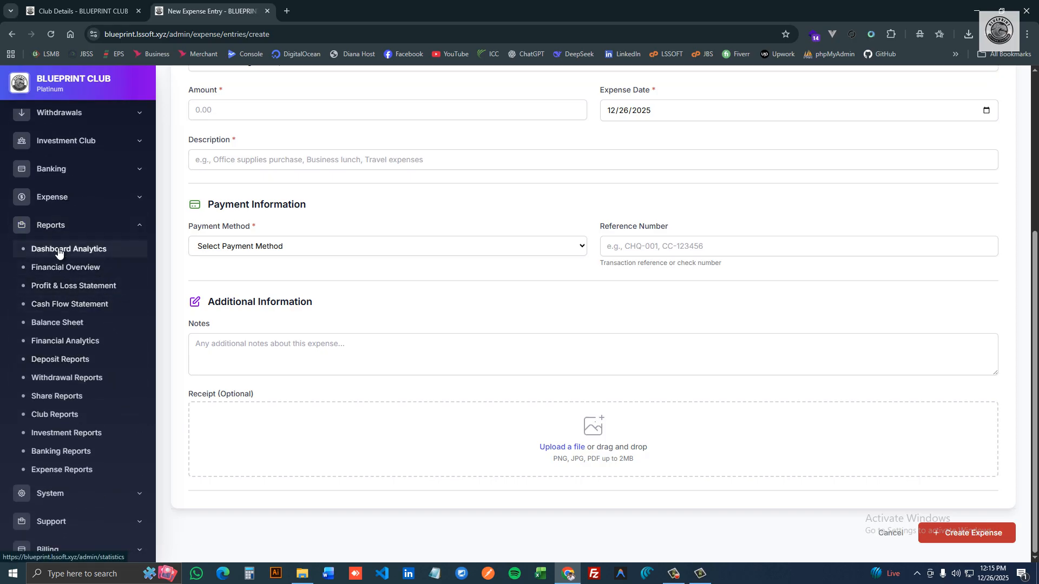
{"action": "left_click", "coordinate": [61, 289]}
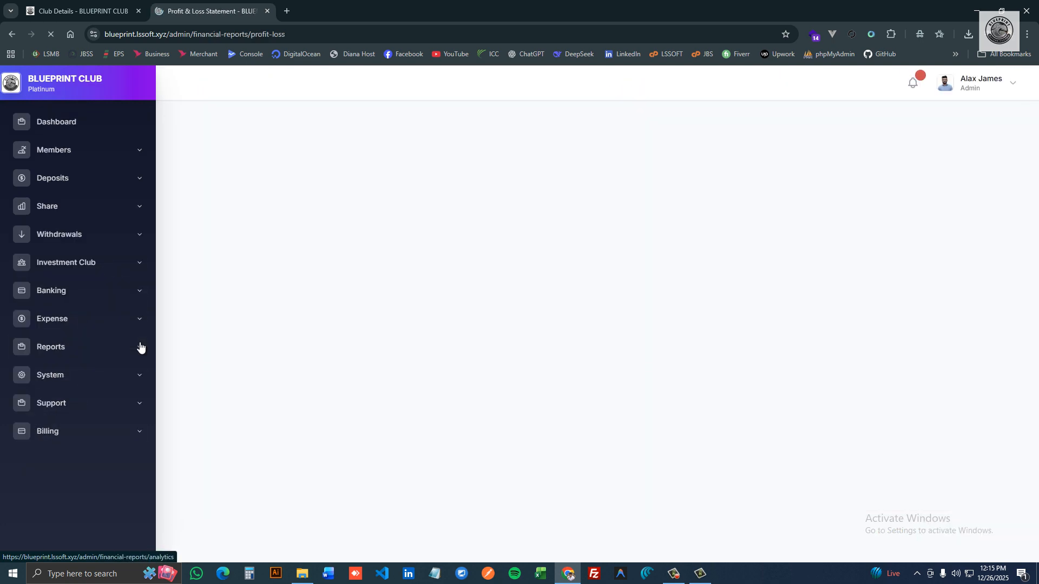
{"action": "scroll", "coordinate": [578, 223], "scroll_direction": "down", "scroll_amount": 10}
{"action": "scroll", "coordinate": [780, 336], "scroll_direction": "up", "scroll_amount": 8}
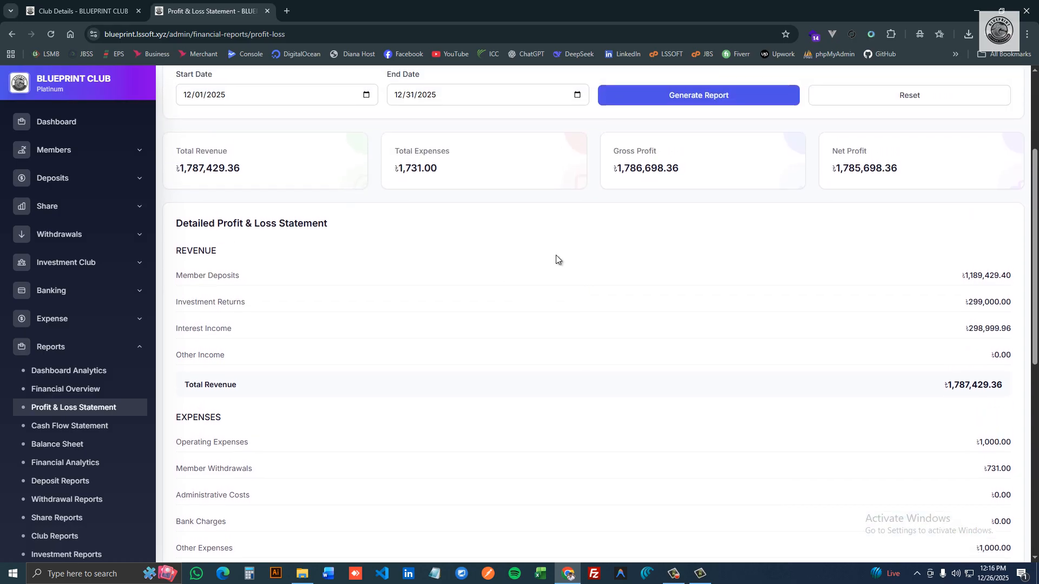
{"action": "scroll", "coordinate": [812, 371], "scroll_direction": "up", "scroll_amount": 3}
{"action": "scroll", "coordinate": [812, 371], "scroll_direction": "down", "scroll_amount": 10}
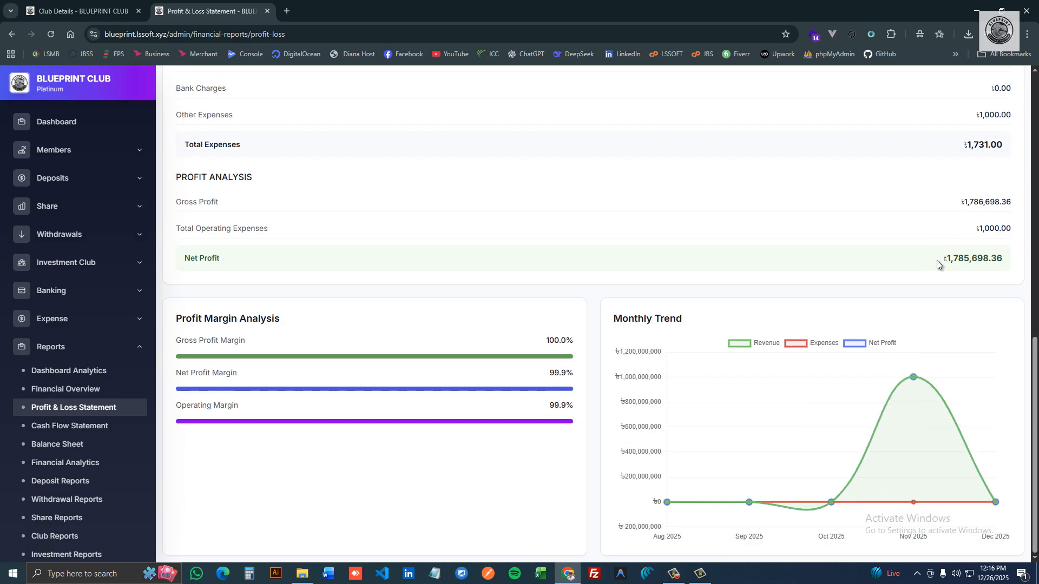
- Export the Profit & Loss Statement for 12/01/2025 to 12/31/2025 as PDF and review the exported report
{"action": "left_click_drag", "start_coordinate": [939, 262], "coordinate": [1037, 265]}
{"action": "left_click", "coordinate": [809, 259]}
{"action": "scroll", "coordinate": [790, 281], "scroll_direction": "up", "scroll_amount": 10}
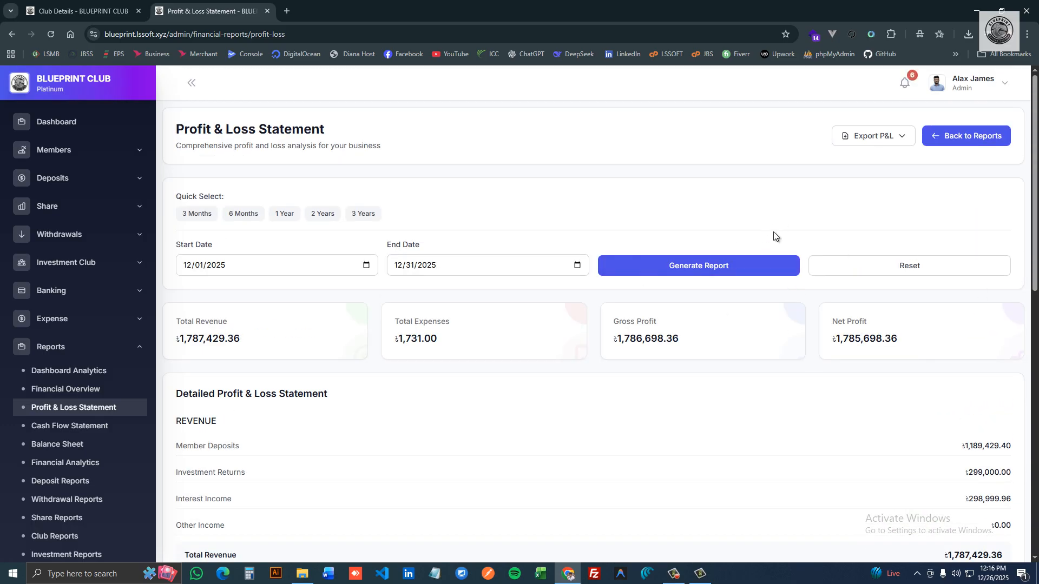
{"action": "left_click", "coordinate": [872, 140]}
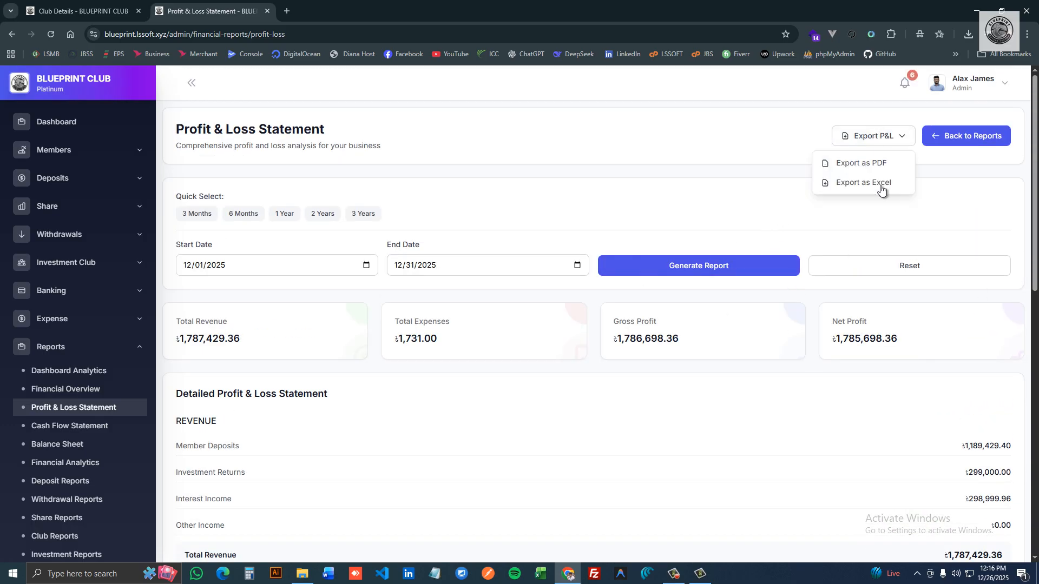
{"action": "left_click", "coordinate": [849, 160]}
{"action": "scroll", "coordinate": [644, 249], "scroll_direction": "down", "scroll_amount": 5}
{"action": "scroll", "coordinate": [720, 327], "scroll_direction": "up", "scroll_amount": 5}
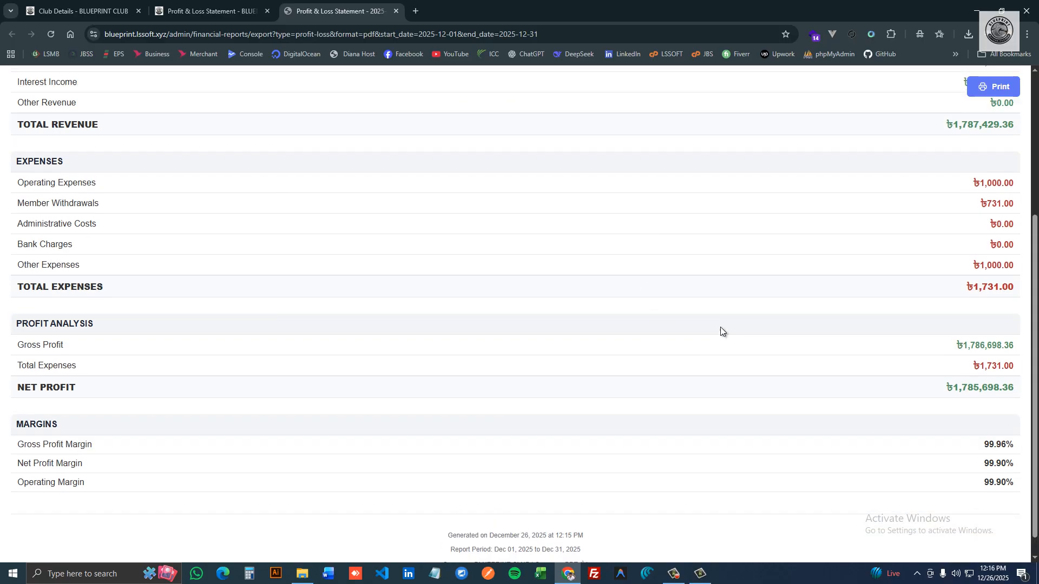
{"action": "left_click", "coordinate": [226, 8]}
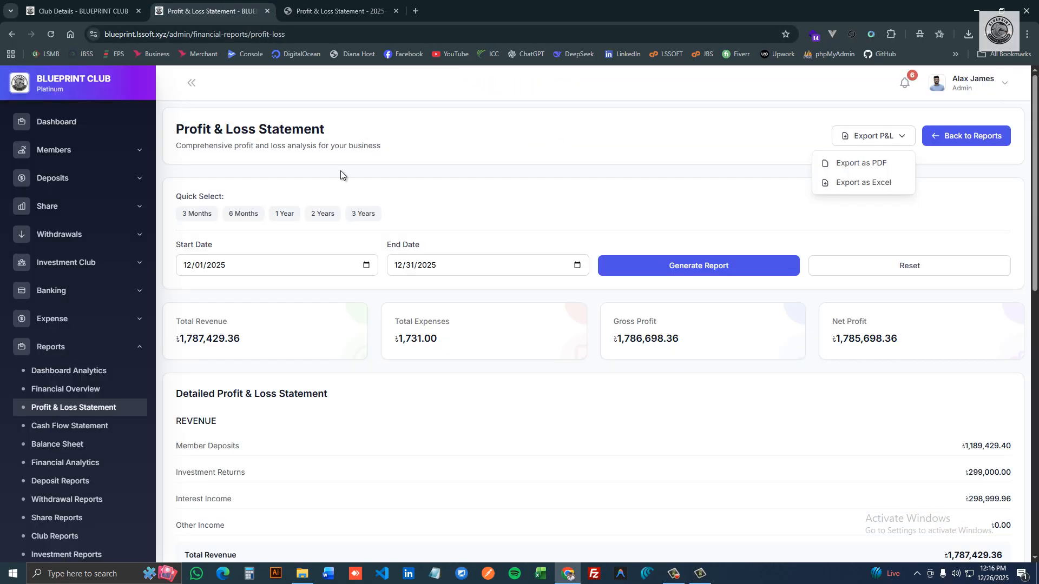
- Open the System Users Management page and review the admin users with their roles and statuses
{"action": "left_click", "coordinate": [100, 347]}
{"action": "scroll", "coordinate": [86, 330], "scroll_direction": "down", "scroll_amount": 4}
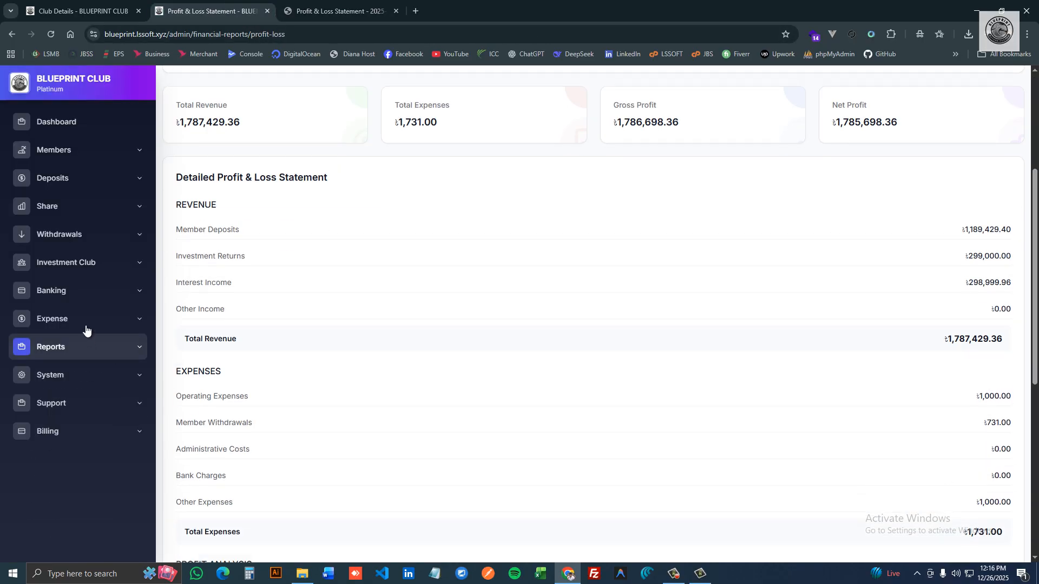
{"action": "left_click", "coordinate": [102, 373]}
{"action": "scroll", "coordinate": [103, 368], "scroll_direction": "down", "scroll_amount": 3}
{"action": "left_click", "coordinate": [69, 399]}
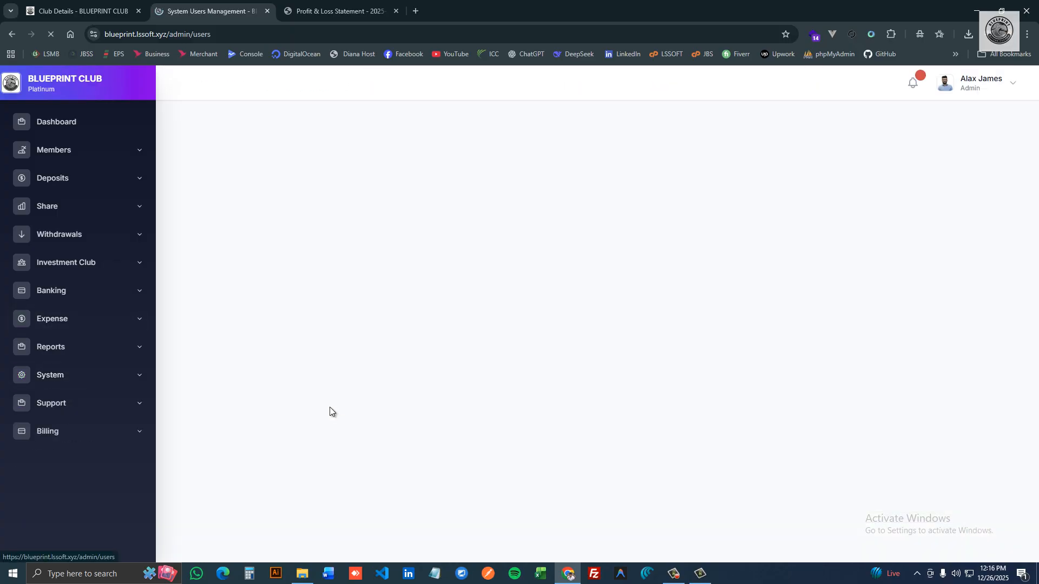
{"action": "scroll", "coordinate": [840, 268], "scroll_direction": "down", "scroll_amount": 1}
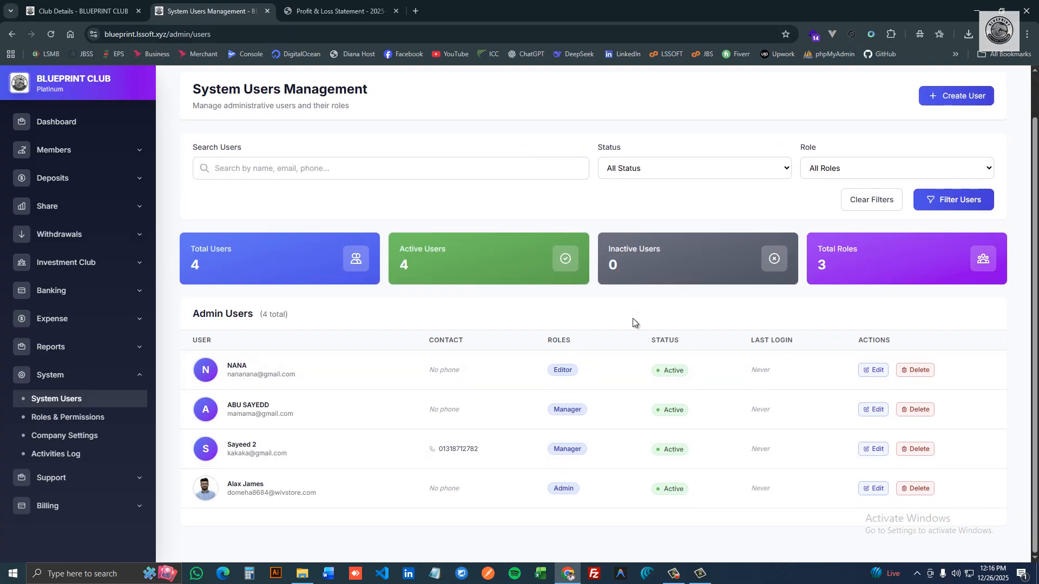
{"action": "scroll", "coordinate": [503, 266], "scroll_direction": "up", "scroll_amount": 1}
{"action": "scroll", "coordinate": [70, 352], "scroll_direction": "down", "scroll_amount": 1}
- Look through the System module's Roles & Permissions, Company Settings and Activities Log pages
{"action": "left_click", "coordinate": [65, 418]}
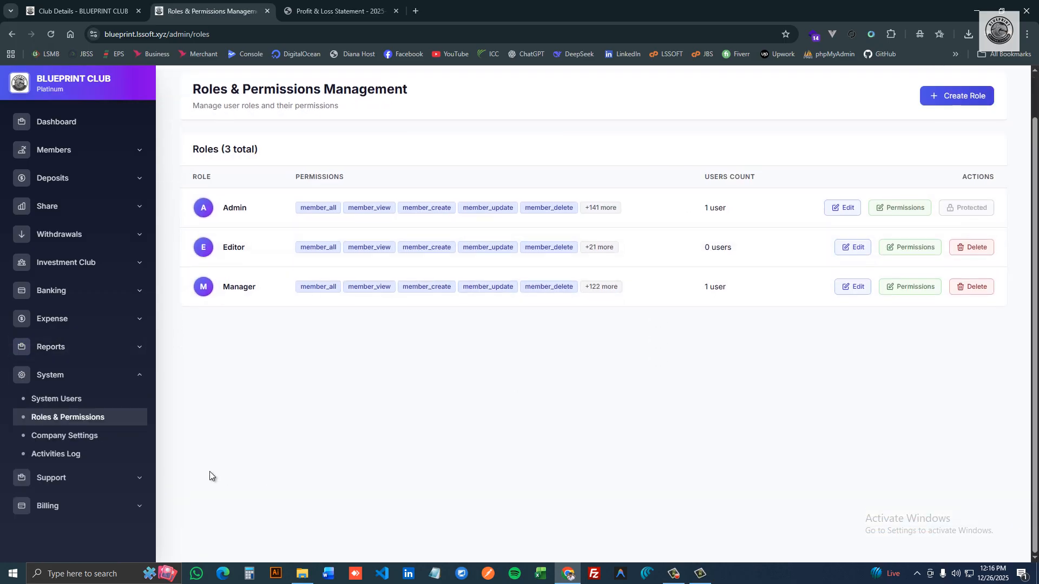
{"action": "left_click", "coordinate": [82, 439]}
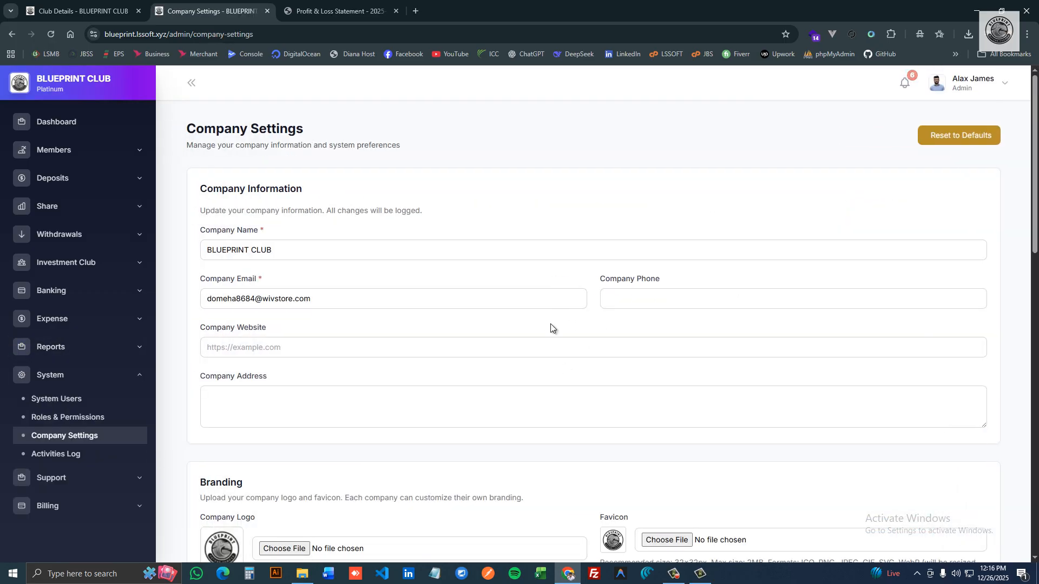
{"action": "left_click", "coordinate": [57, 452]}
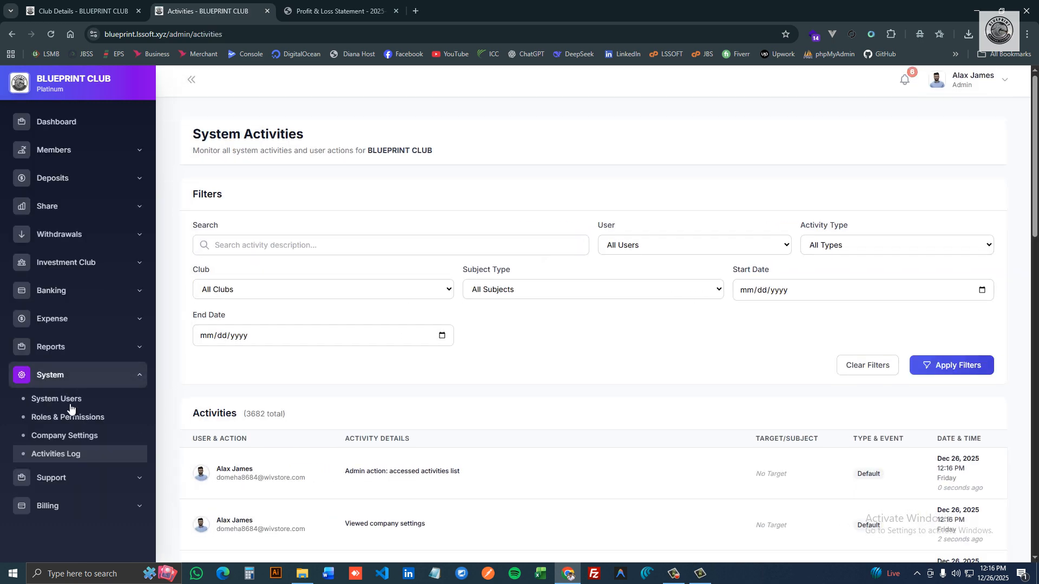
{"action": "scroll", "coordinate": [90, 503], "scroll_direction": "down", "scroll_amount": 5}
- Look through the Support module's ticket list and the Contact Support form with its contact options
{"action": "left_click", "coordinate": [87, 478]}
{"action": "scroll", "coordinate": [88, 470], "scroll_direction": "down", "scroll_amount": 1}
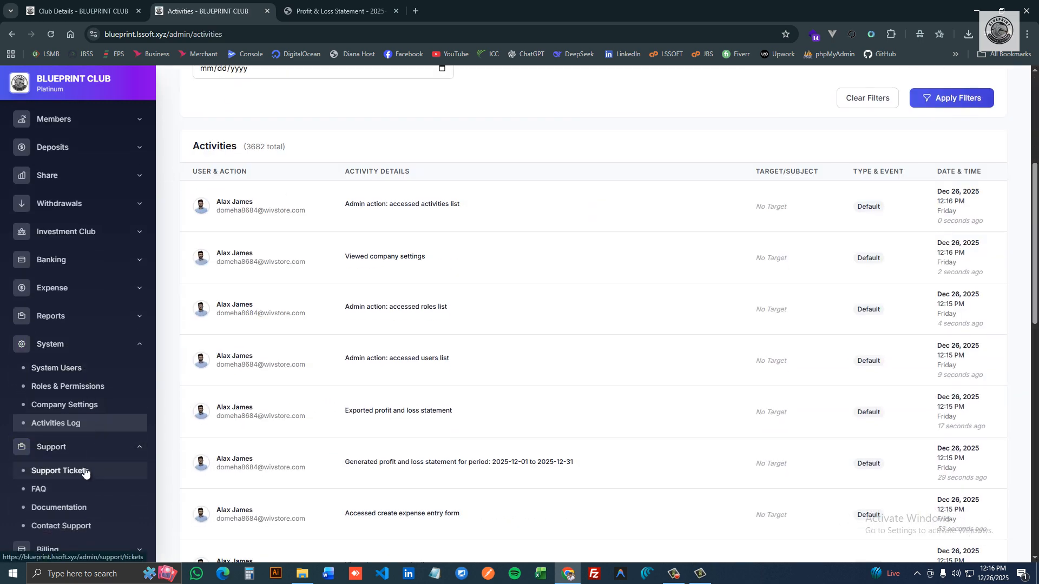
{"action": "left_click", "coordinate": [67, 462]}
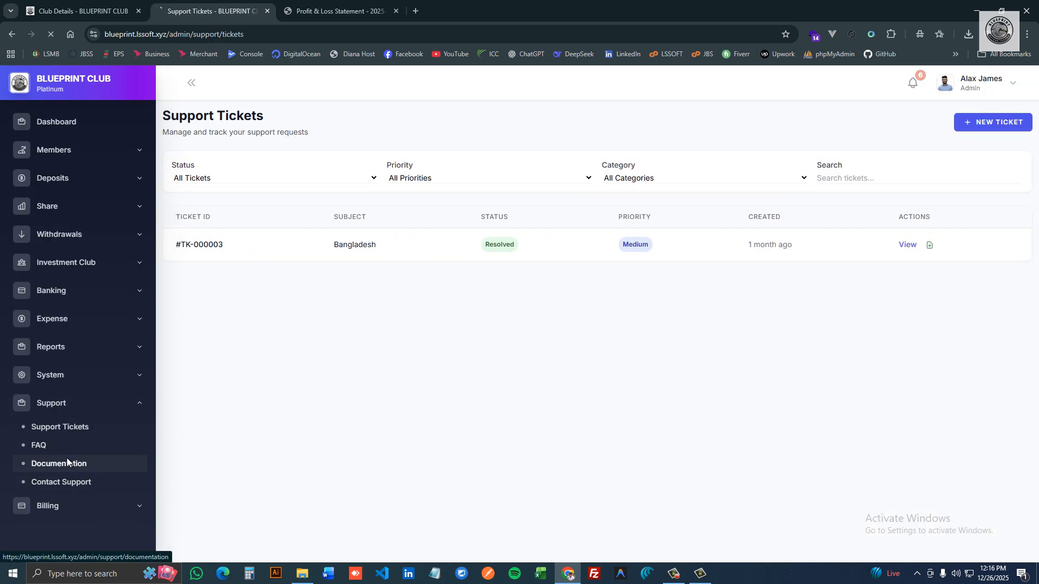
{"action": "scroll", "coordinate": [598, 307], "scroll_direction": "down", "scroll_amount": 20}
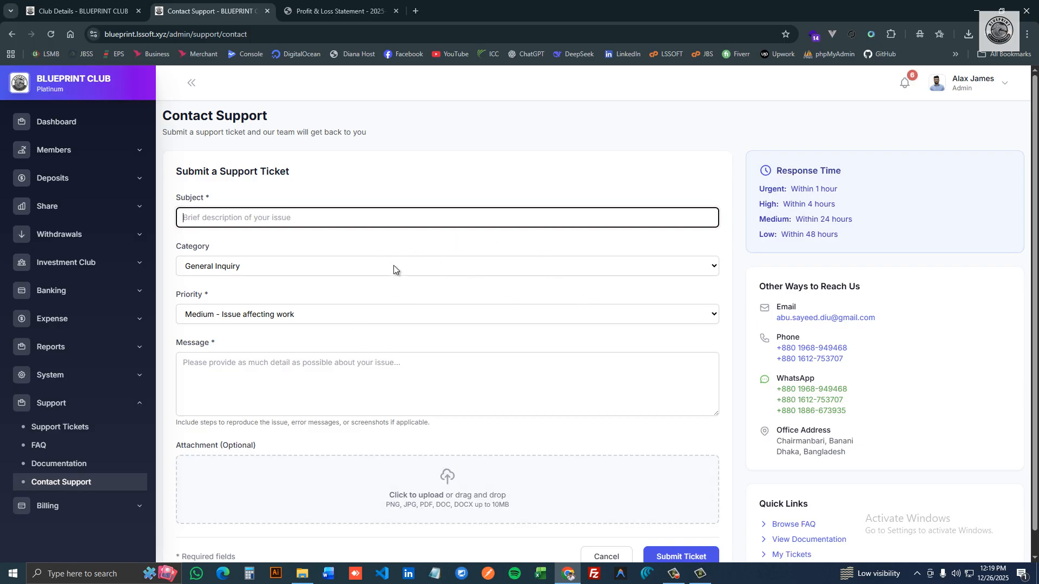
{"action": "scroll", "coordinate": [408, 258], "scroll_direction": "down", "scroll_amount": 1}
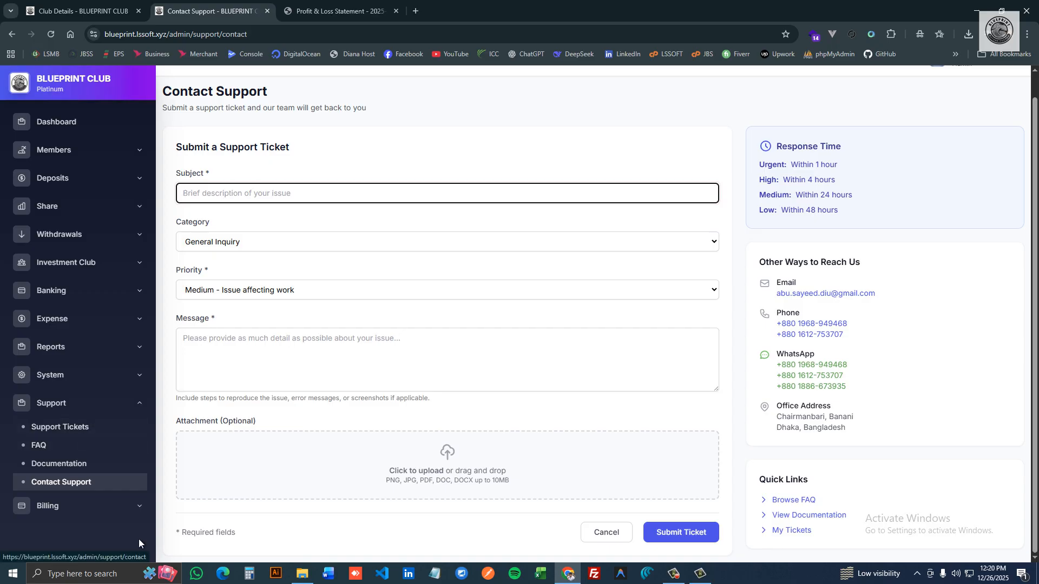
- Review the active subscription and next billing date on the Billing Dashboard and open the Invoice History
{"action": "left_click", "coordinate": [129, 508]}
{"action": "left_click", "coordinate": [110, 528]}
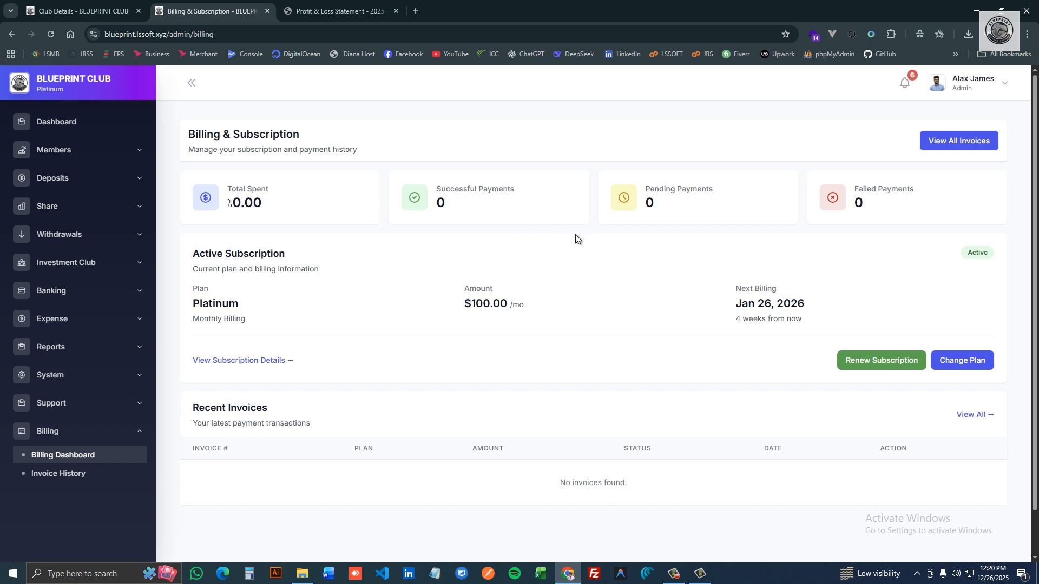
{"action": "left_click_drag", "start_coordinate": [760, 305], "coordinate": [734, 287]}
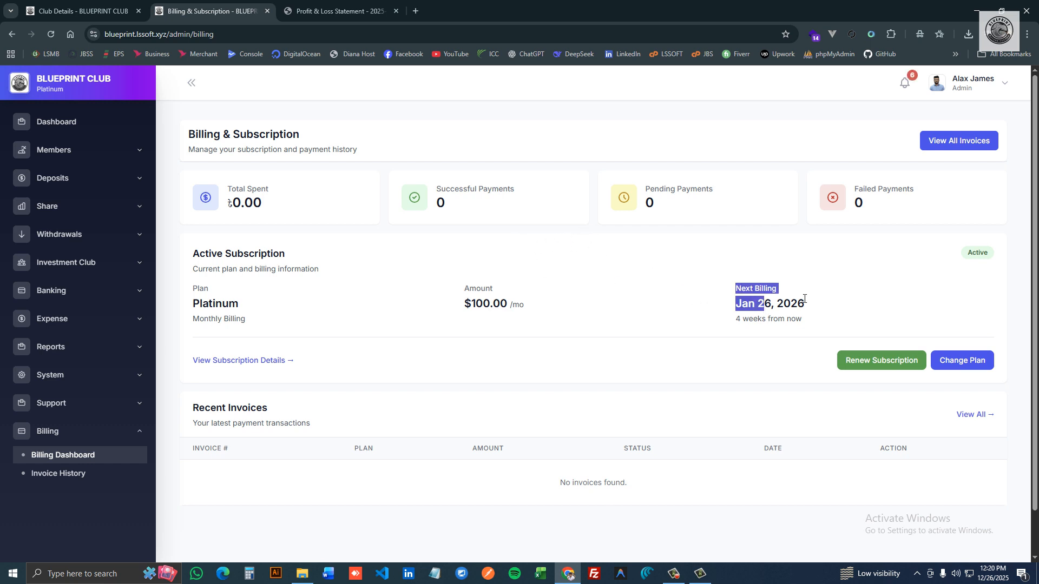
{"action": "left_click", "coordinate": [810, 302]}
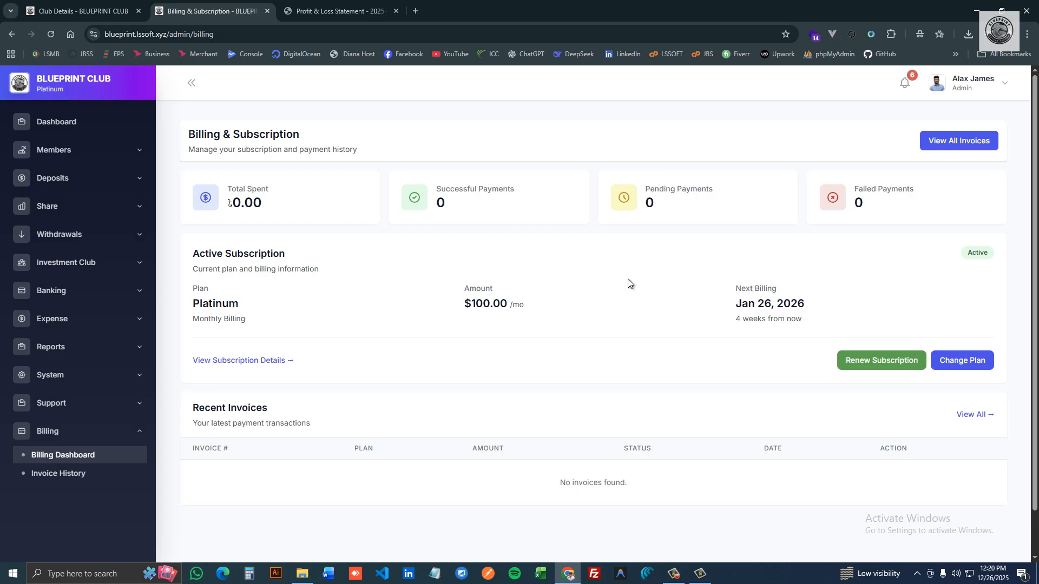
{"action": "left_click_drag", "start_coordinate": [738, 314], "coordinate": [853, 314]}
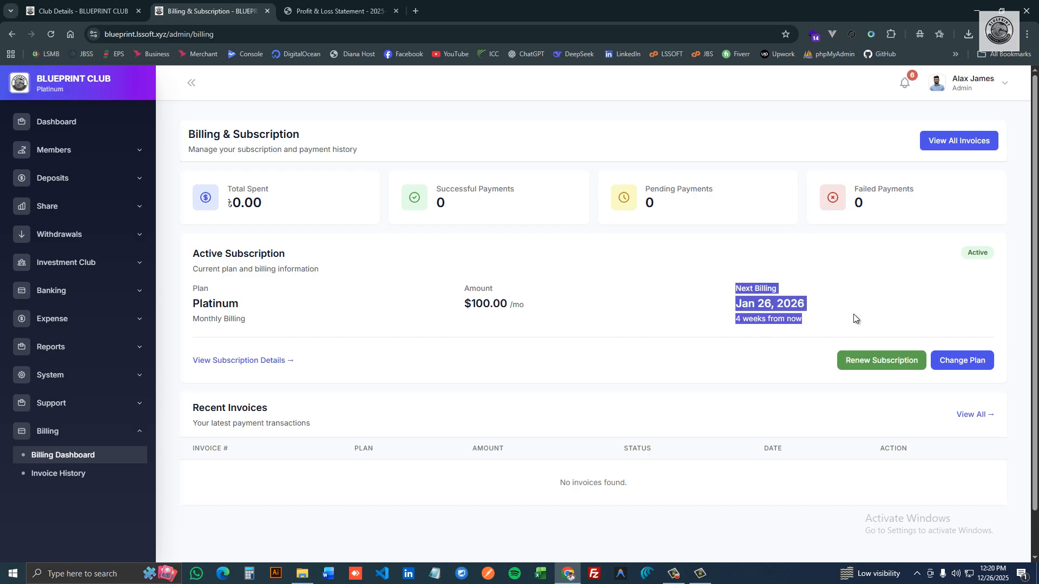
{"action": "left_click", "coordinate": [853, 314]}
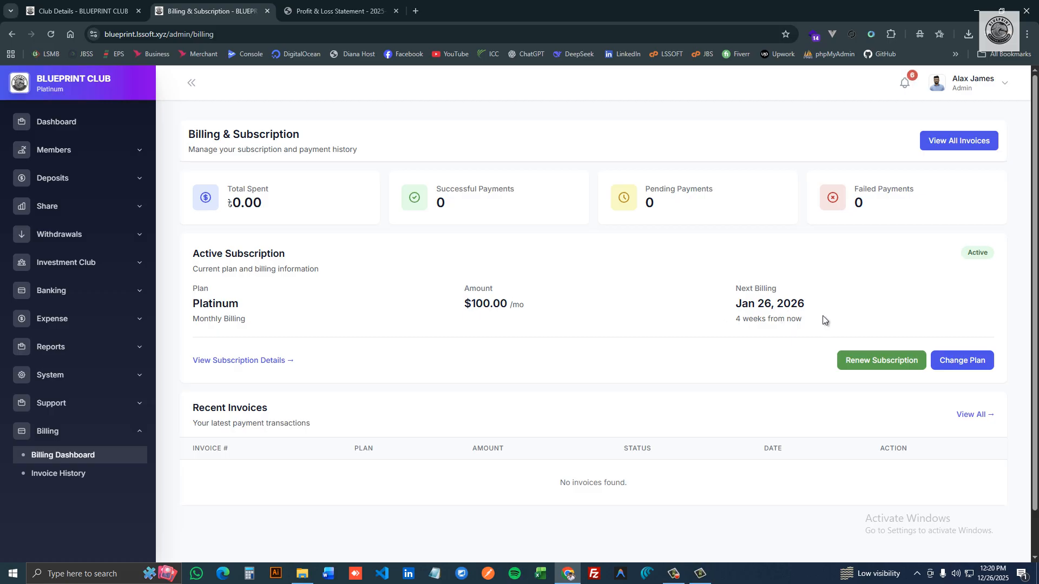
{"action": "left_click_drag", "start_coordinate": [733, 306], "coordinate": [911, 312]}
{"action": "left_click", "coordinate": [540, 239]}
{"action": "left_click", "coordinate": [59, 474]}
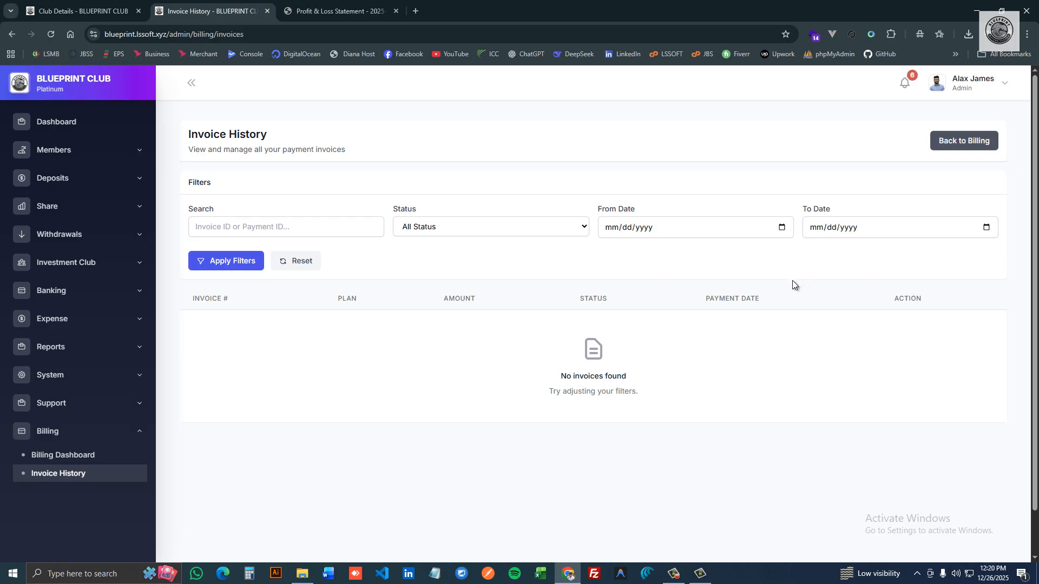
- View the admin account's My Profile page and return to the Dashboard
{"action": "left_click", "coordinate": [982, 81]}
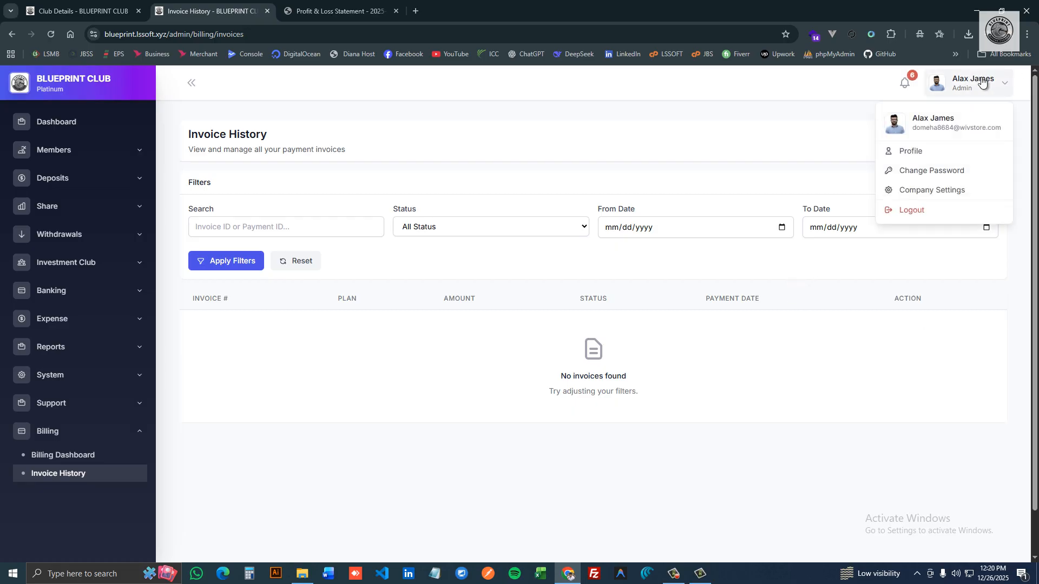
{"action": "left_click", "coordinate": [927, 166]}
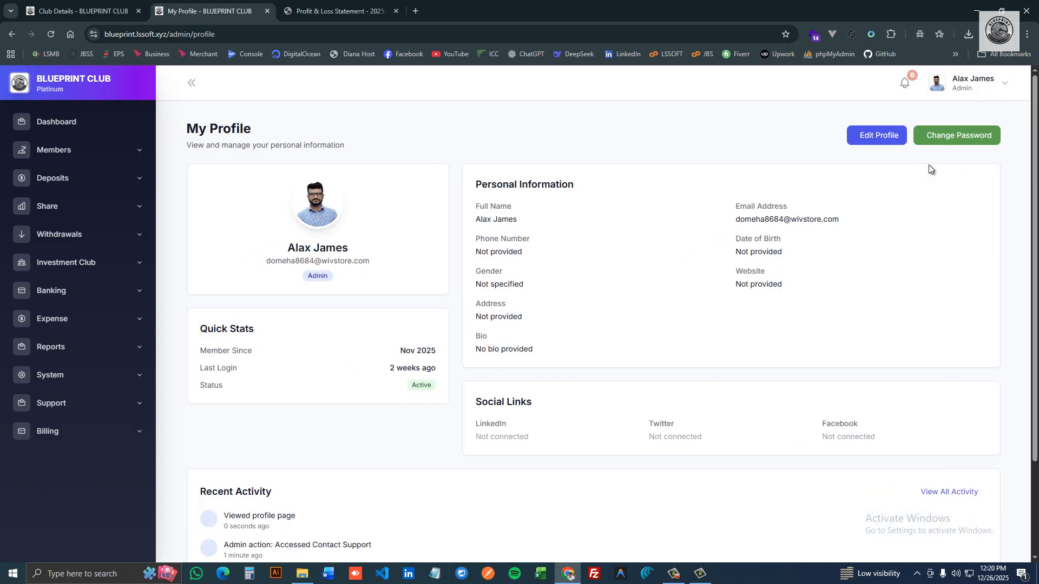
{"action": "left_click", "coordinate": [60, 126]}
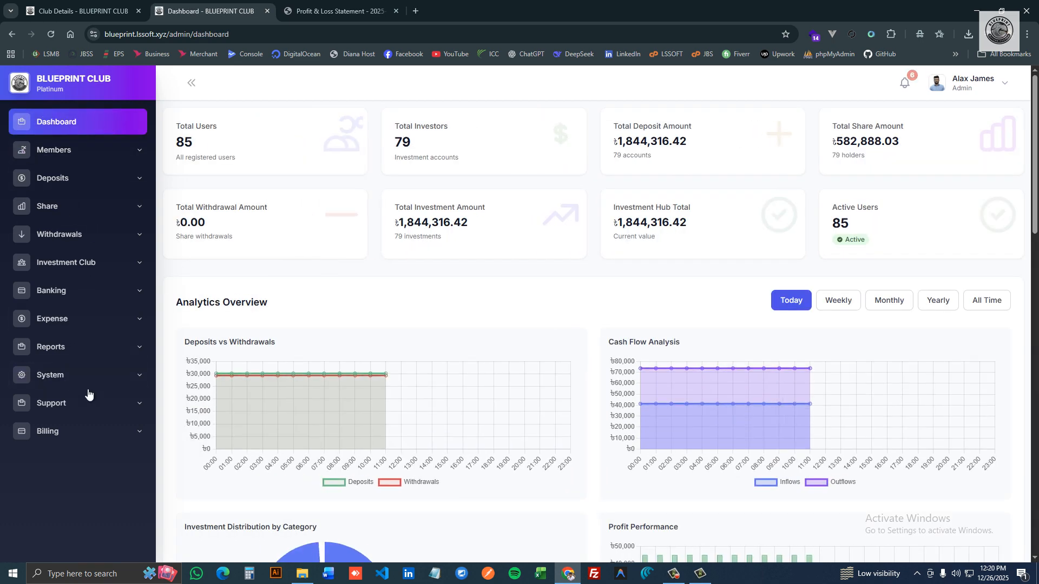
- Look through the list of available reports and reopen the Dashboard overview
{"action": "left_click", "coordinate": [84, 349]}
{"action": "scroll", "coordinate": [66, 401], "scroll_direction": "down", "scroll_amount": 2}
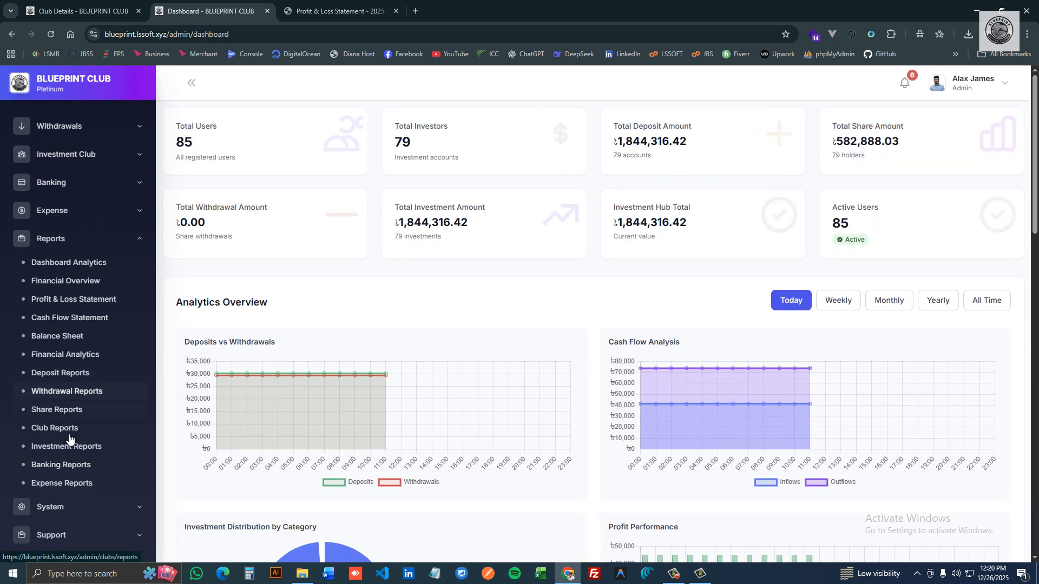
{"action": "scroll", "coordinate": [73, 438], "scroll_direction": "up", "scroll_amount": 2}
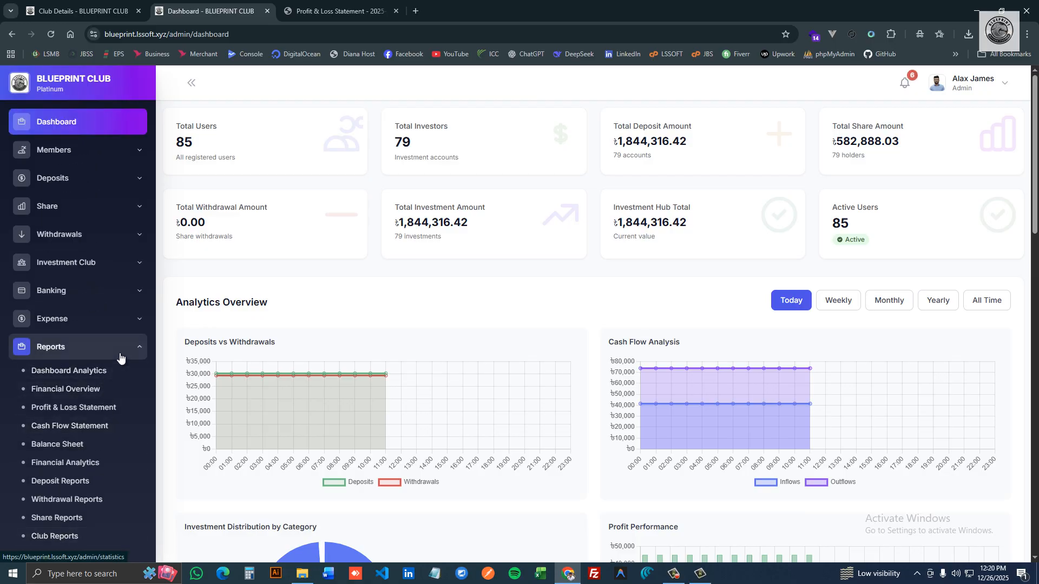
{"action": "left_click", "coordinate": [81, 347]}
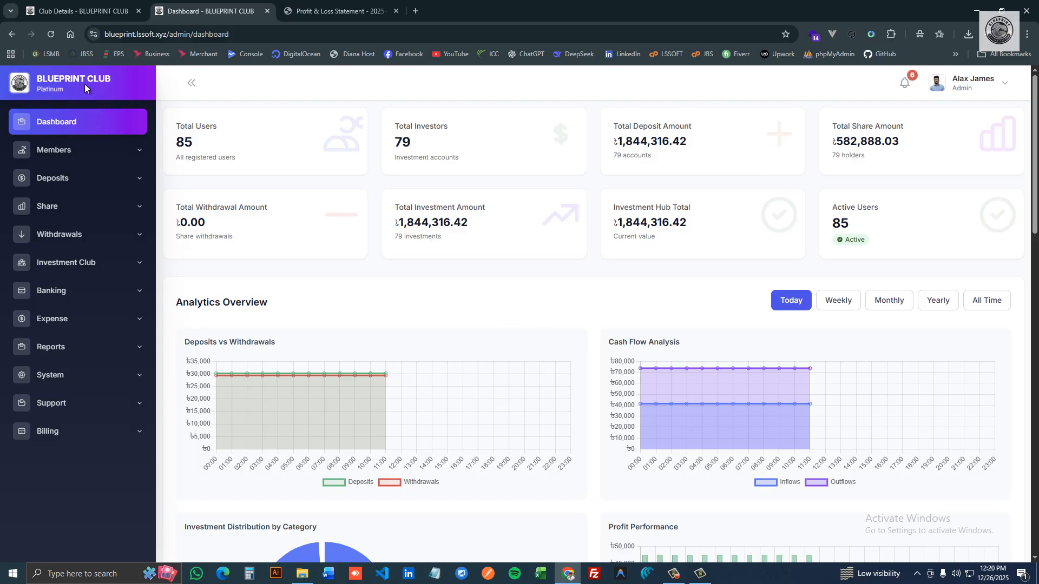
{"action": "left_click", "coordinate": [63, 122]}
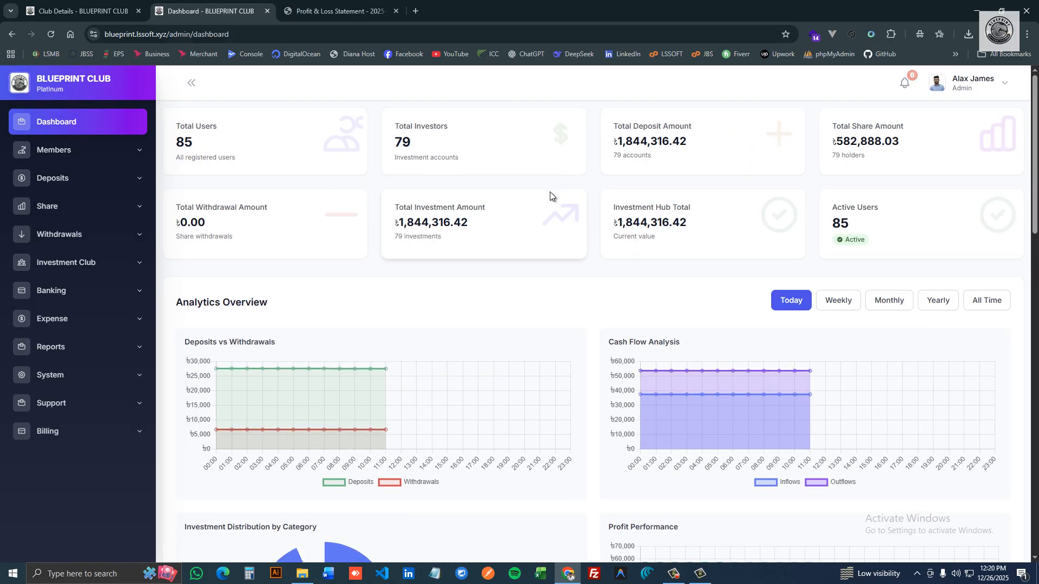